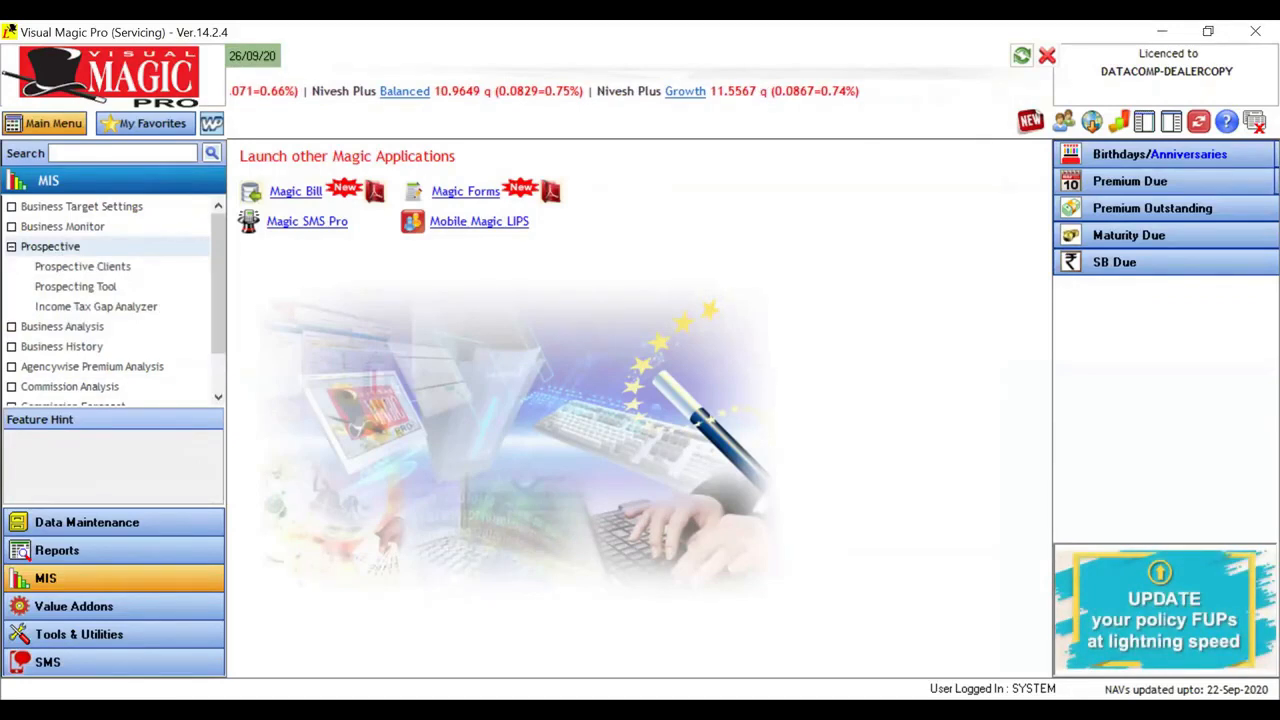
pyautogui.moveTo(120, 268); pyautogui.dragTo(172, 223)
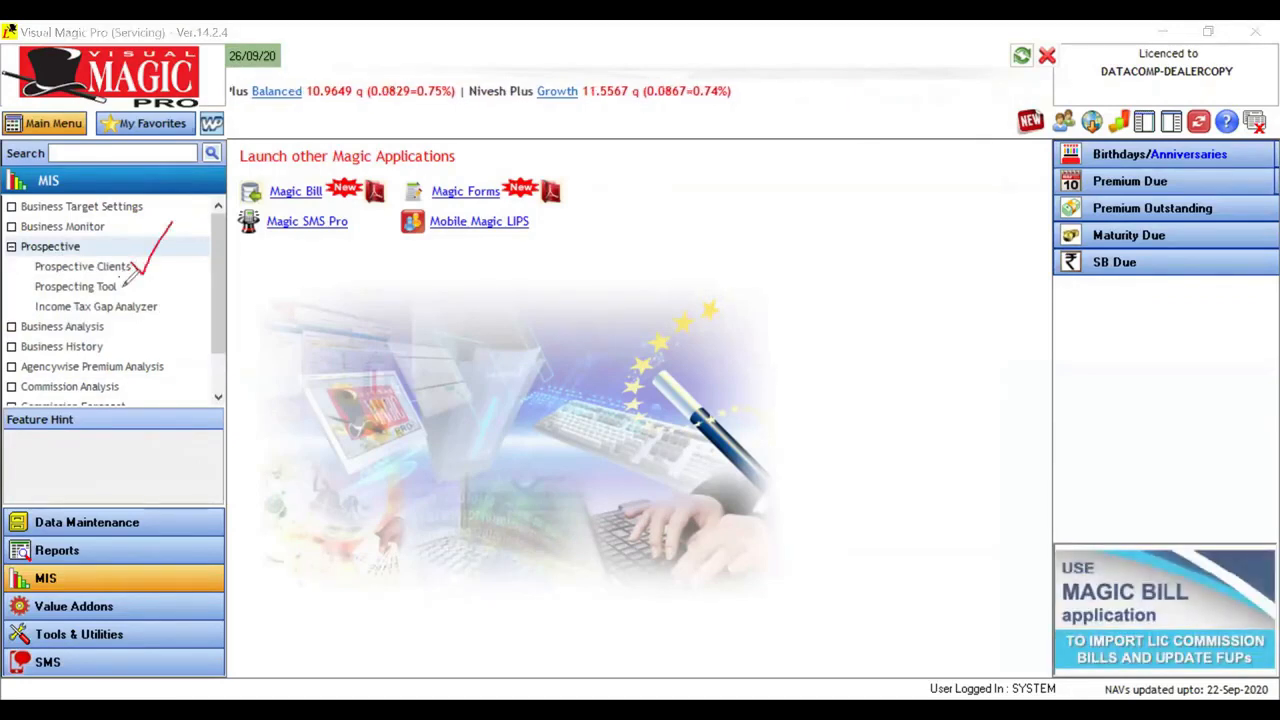
pyautogui.moveTo(158, 300); pyautogui.dragTo(188, 284)
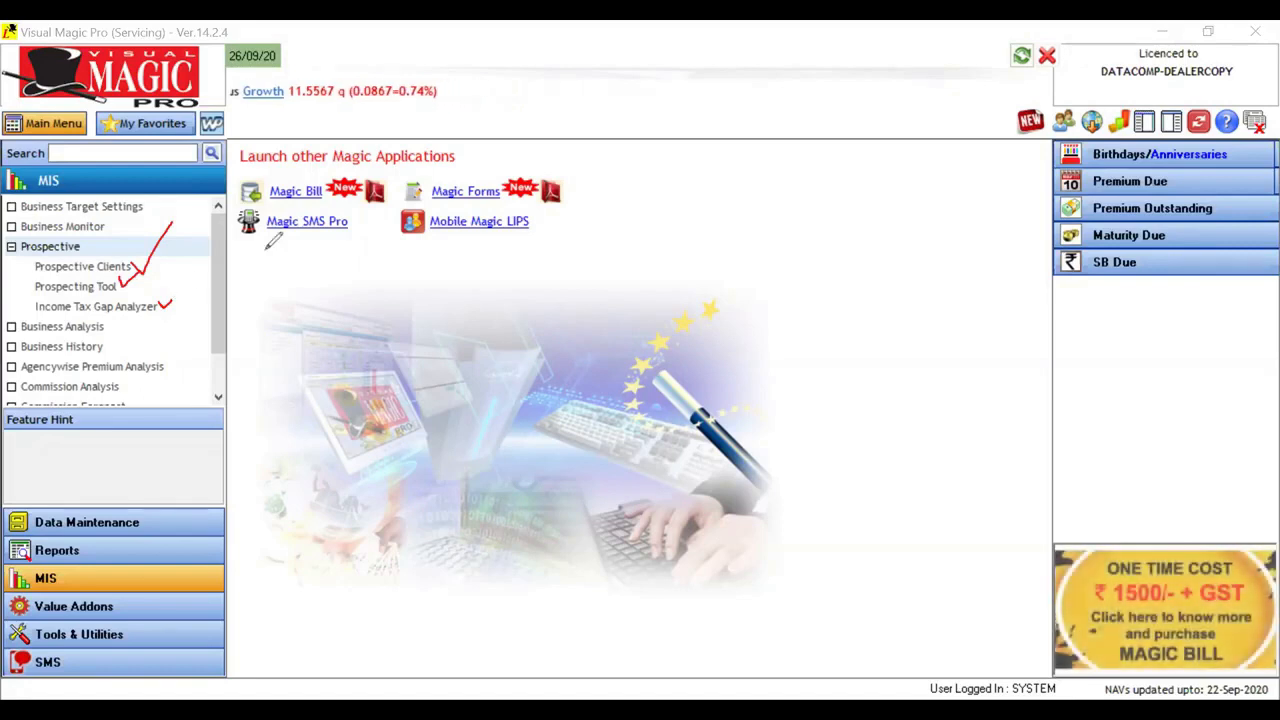
pyautogui.click(890, 162)
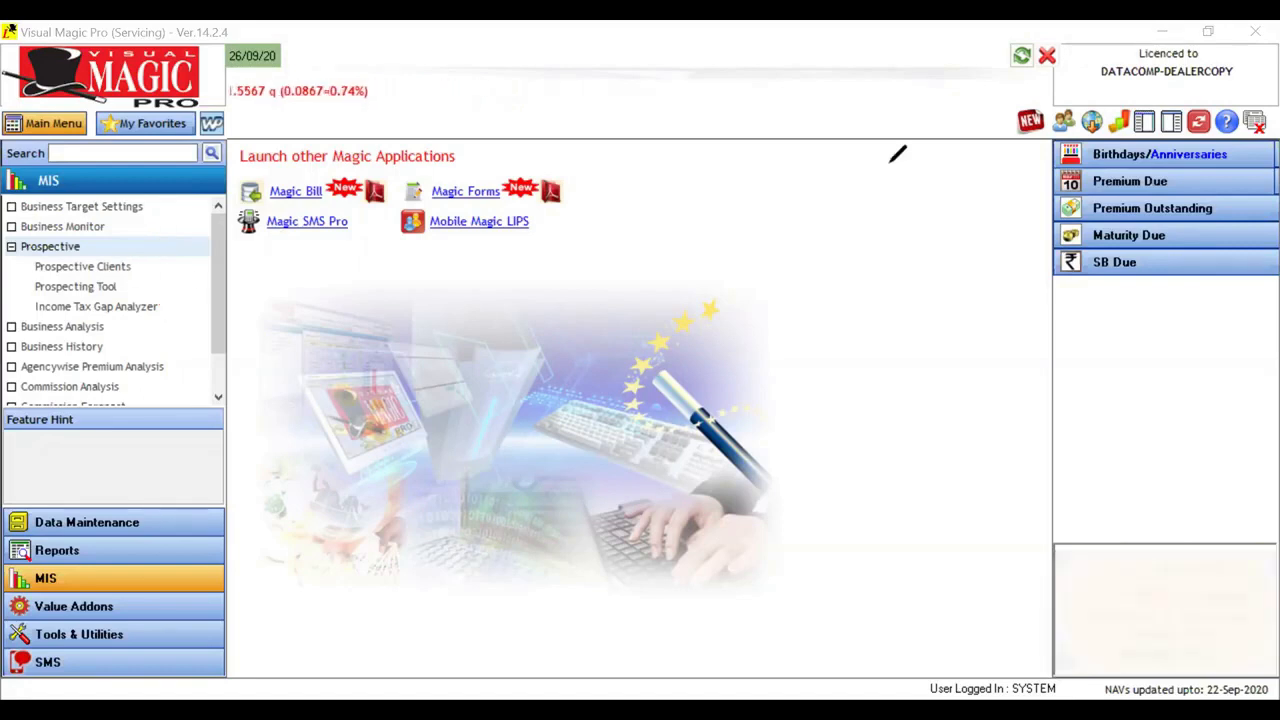
pyautogui.click(971, 141)
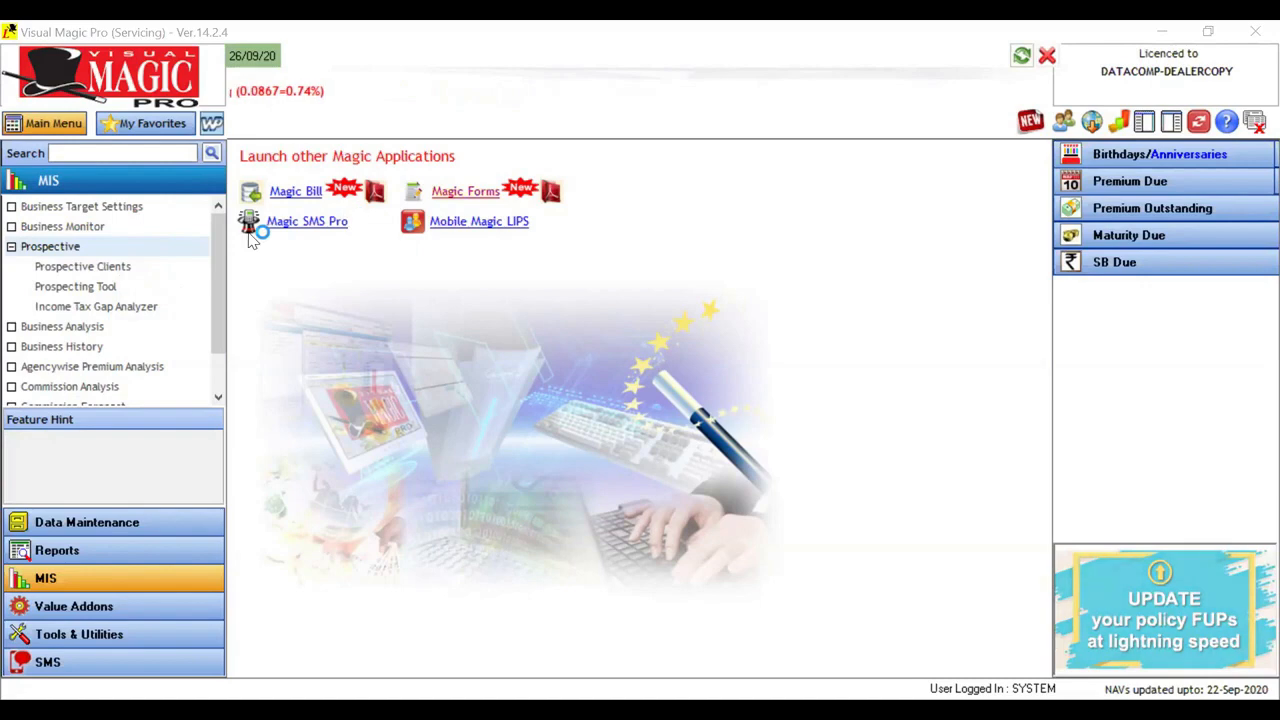
# Step: Preview the Prospective Clients report using the Group Code report option
pyautogui.click(58, 274)
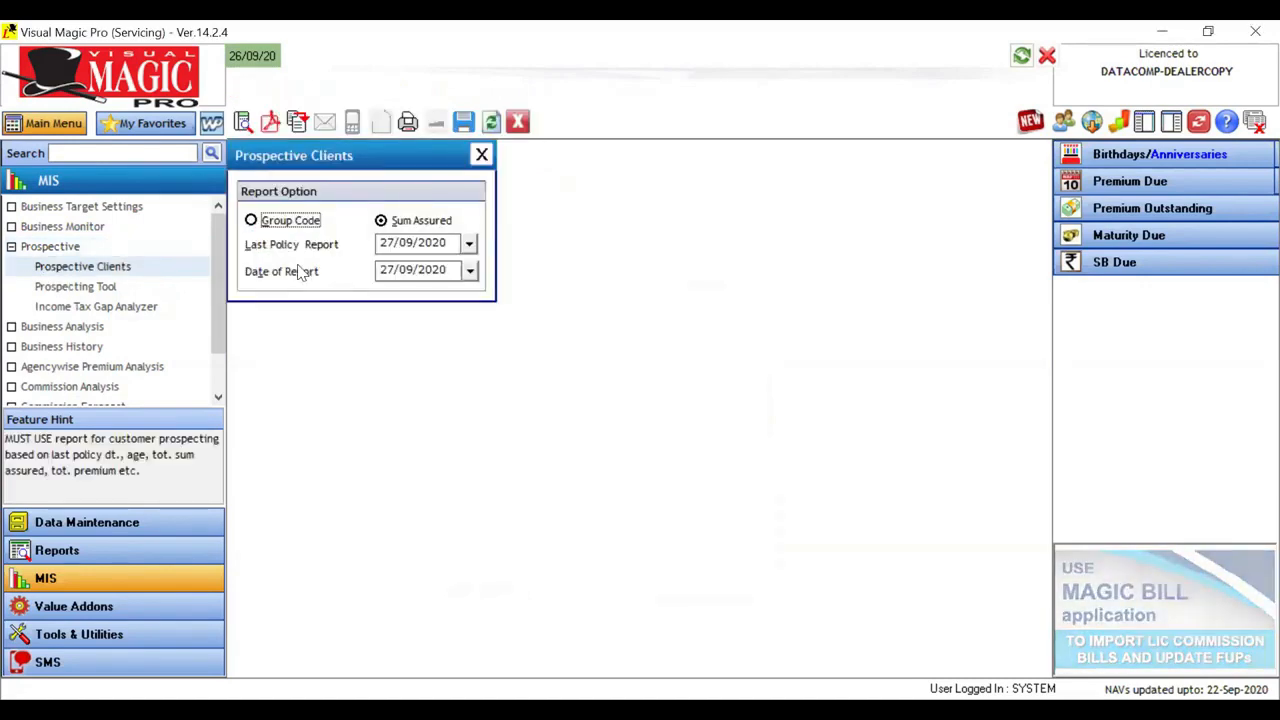
pyautogui.click(305, 230)
pyautogui.click(410, 224)
pyautogui.click(298, 224)
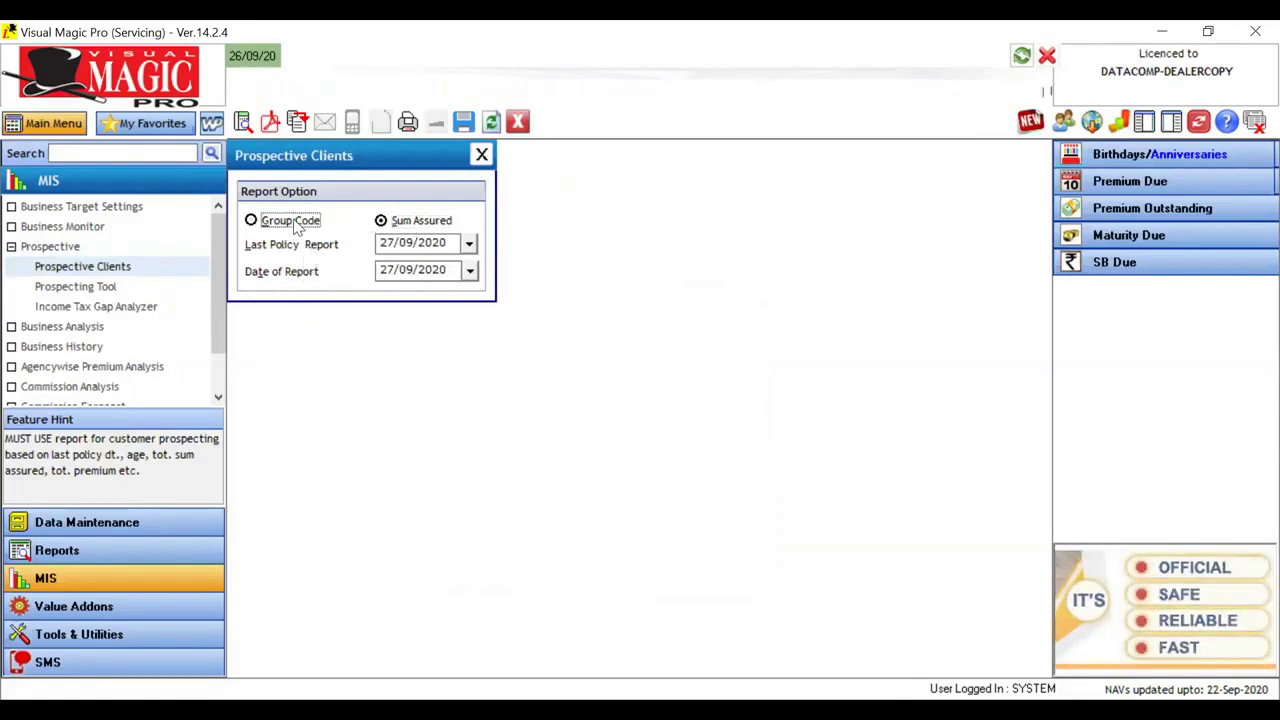
pyautogui.click(242, 122)
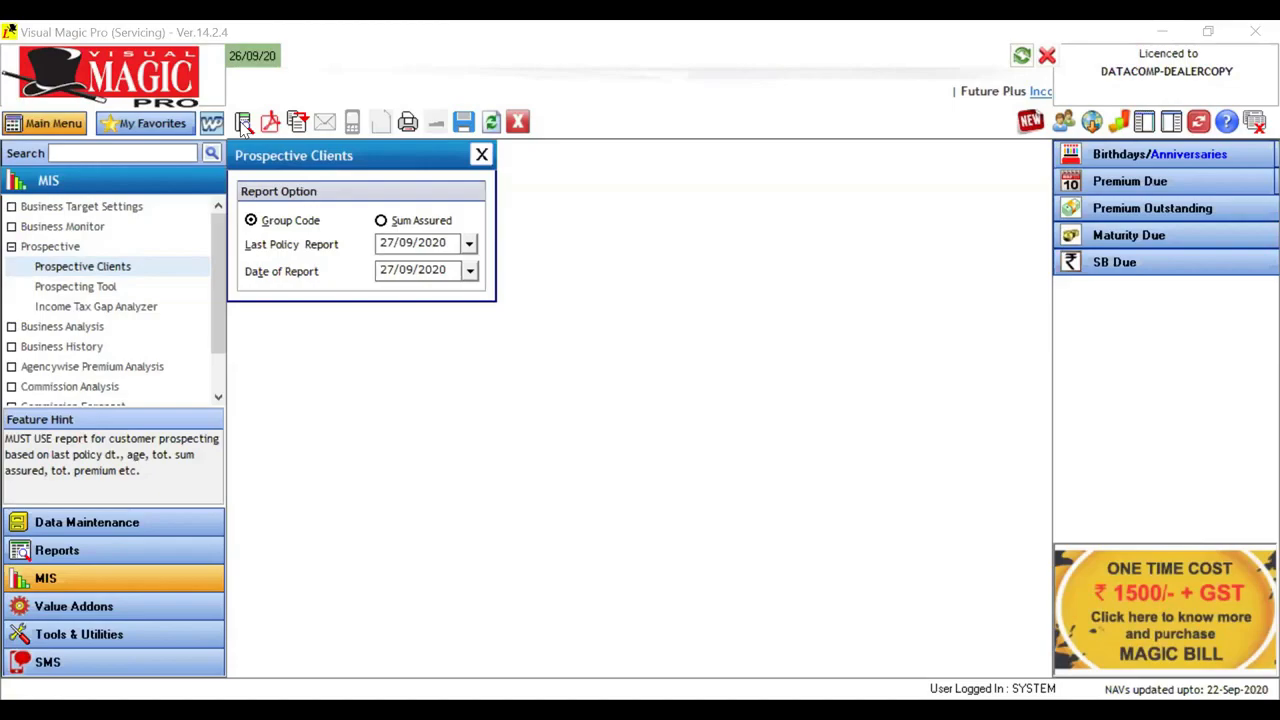
pyautogui.click(243, 122)
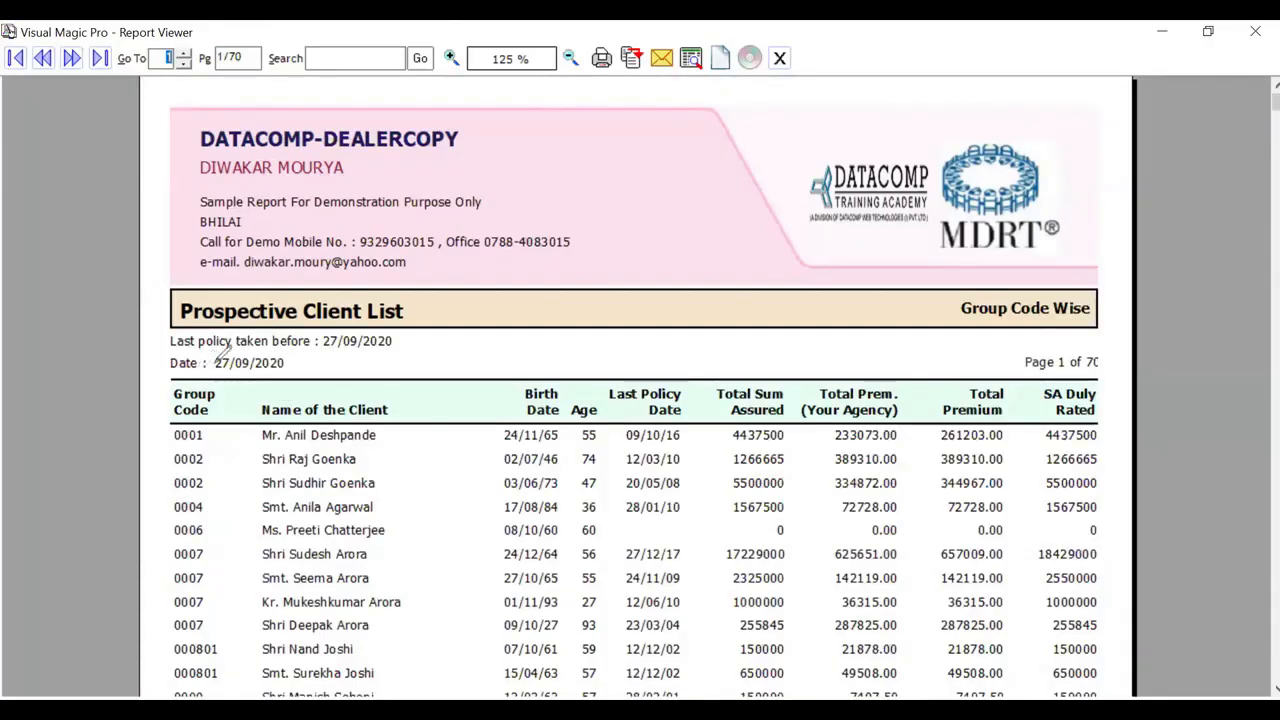
# Step: Examine the Prospective Client List columns, including group code, client name, age, last policy date, total sum assured, premiums and SA Duly Rated
pyautogui.moveTo(290, 306); pyautogui.dragTo(170, 410)
pyautogui.moveTo(277, 384); pyautogui.dragTo(386, 350)
pyautogui.moveTo(487, 381); pyautogui.dragTo(530, 375)
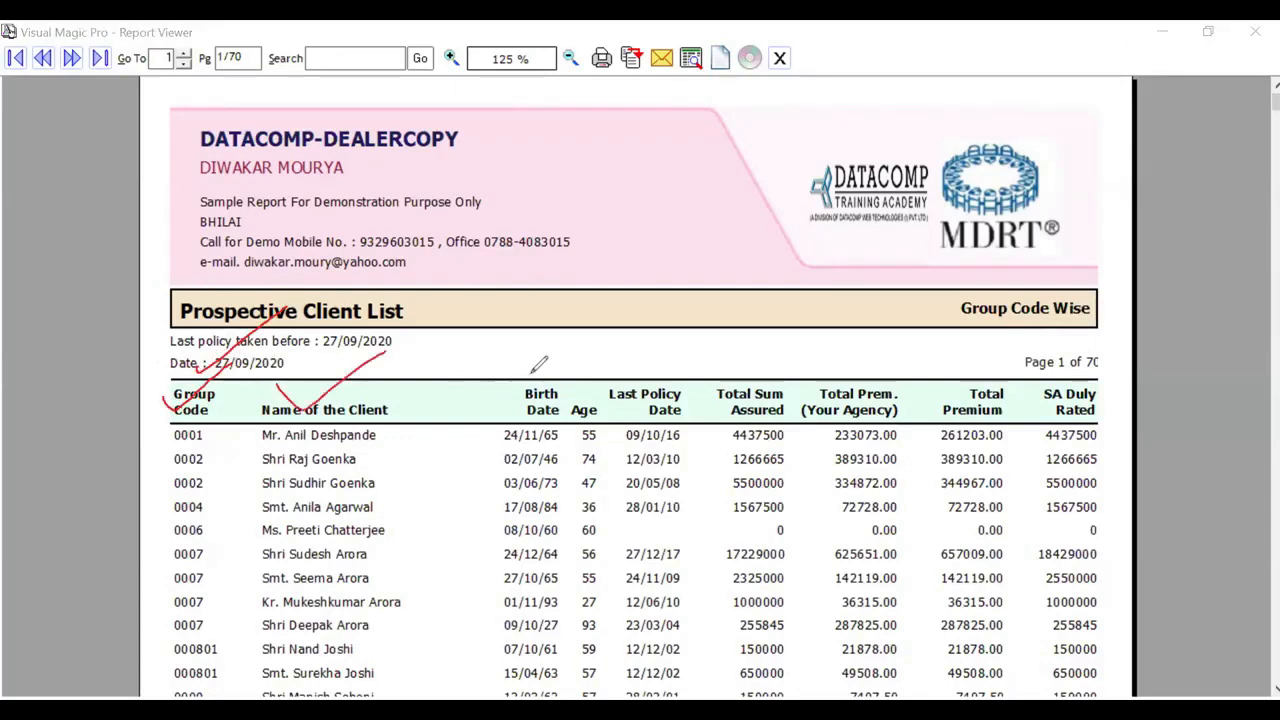
pyautogui.moveTo(567, 393); pyautogui.dragTo(589, 377)
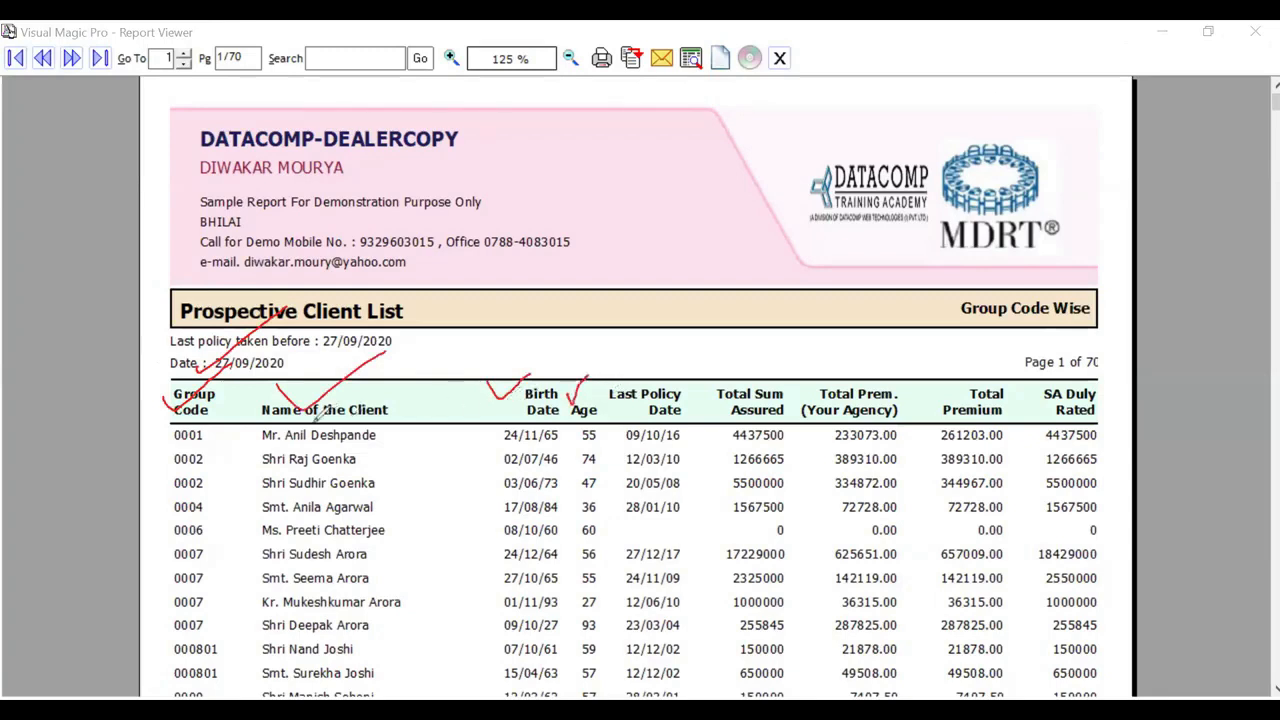
pyautogui.moveTo(250, 432)
pyautogui.mouseDown()
pyautogui.moveTo(300, 452)
pyautogui.moveTo(358, 452)
pyautogui.moveTo(272, 418)
pyautogui.moveTo(250, 428)
pyautogui.mouseUp()
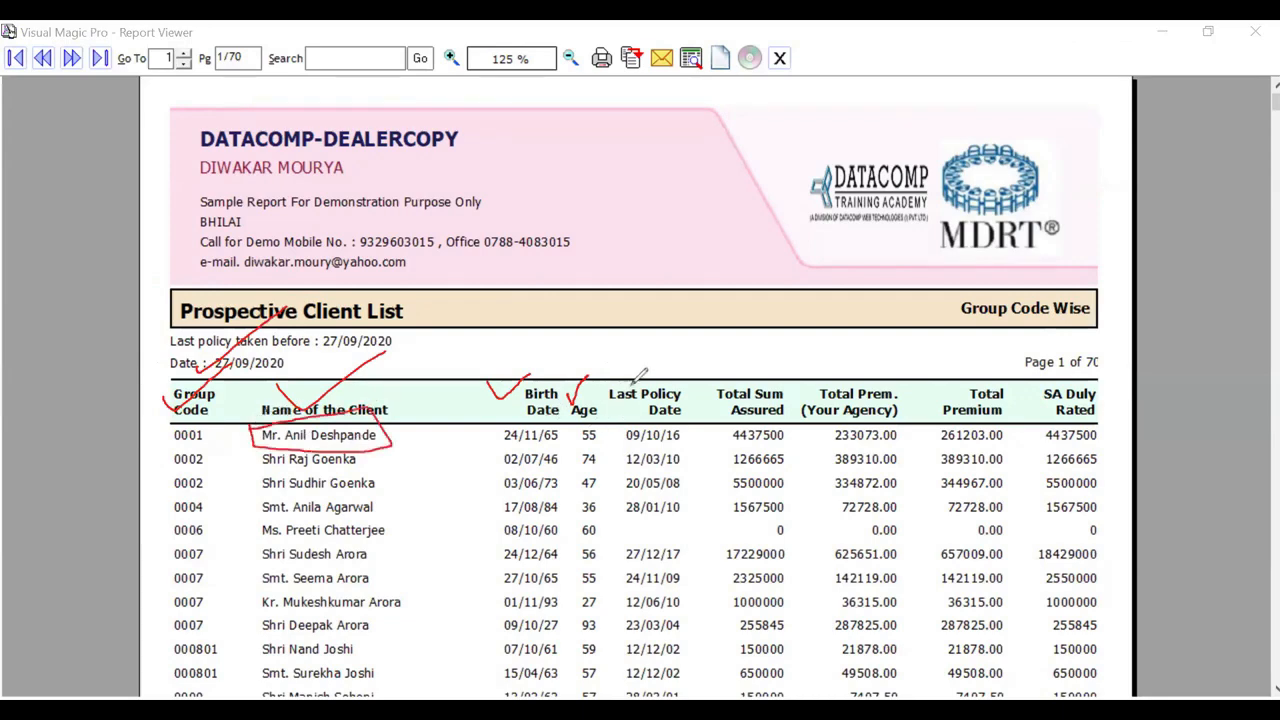
pyautogui.moveTo(624, 378); pyautogui.dragTo(727, 313)
pyautogui.moveTo(627, 426)
pyautogui.mouseDown()
pyautogui.moveTo(624, 444)
pyautogui.moveTo(698, 432)
pyautogui.moveTo(626, 421)
pyautogui.mouseUp()
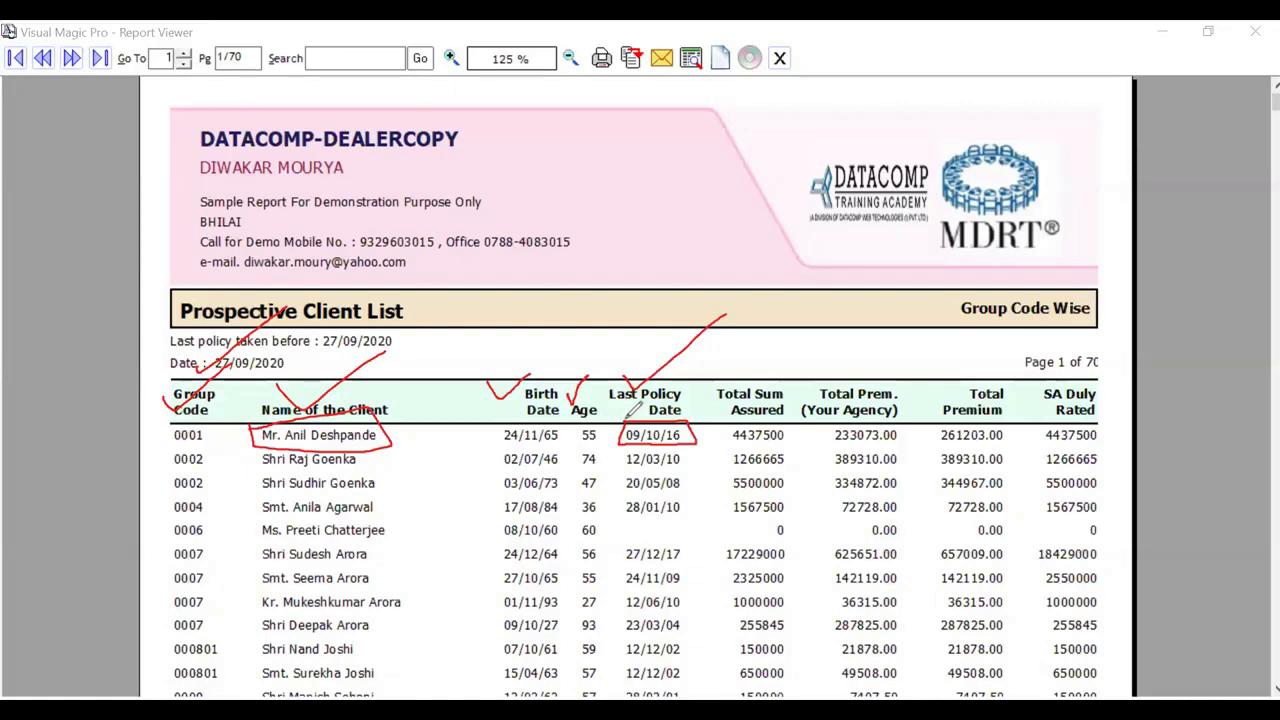
pyautogui.moveTo(728, 368)
pyautogui.mouseDown()
pyautogui.moveTo(736, 382)
pyautogui.moveTo(880, 347)
pyautogui.mouseUp()
pyautogui.moveTo(955, 368); pyautogui.dragTo(1021, 350)
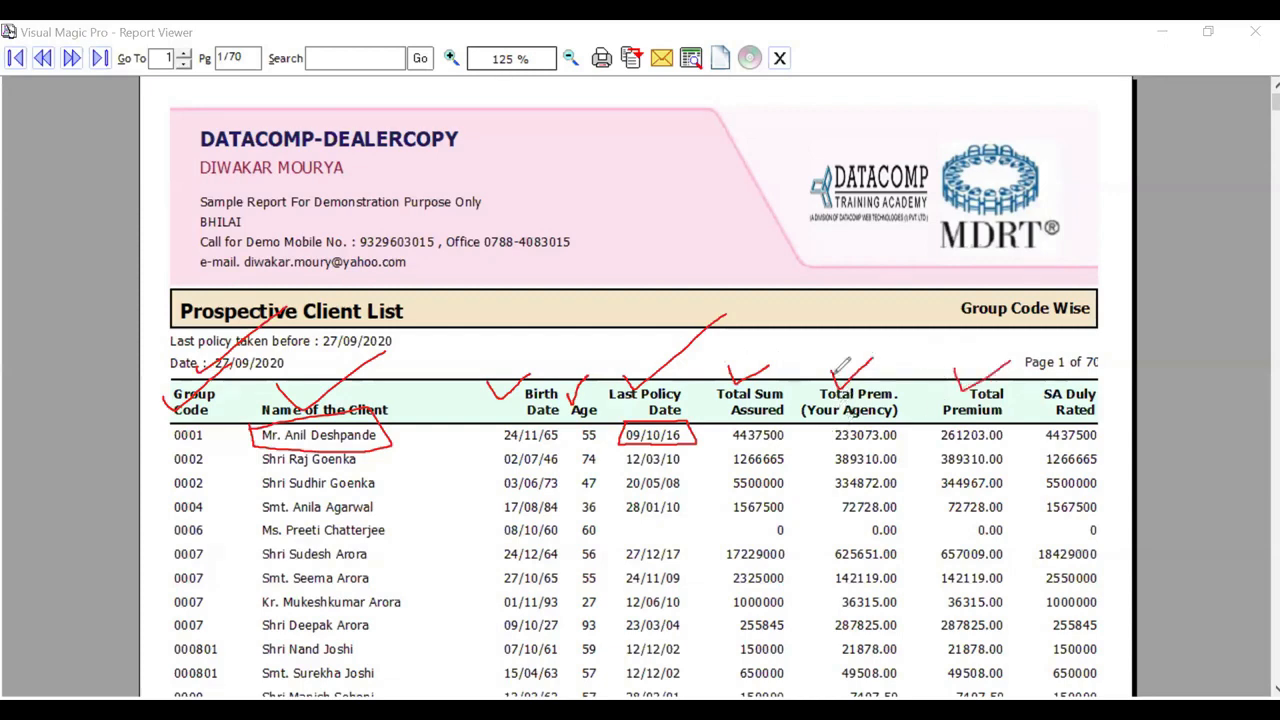
pyautogui.moveTo(842, 374)
pyautogui.mouseDown()
pyautogui.moveTo(890, 338)
pyautogui.moveTo(878, 364)
pyautogui.mouseUp()
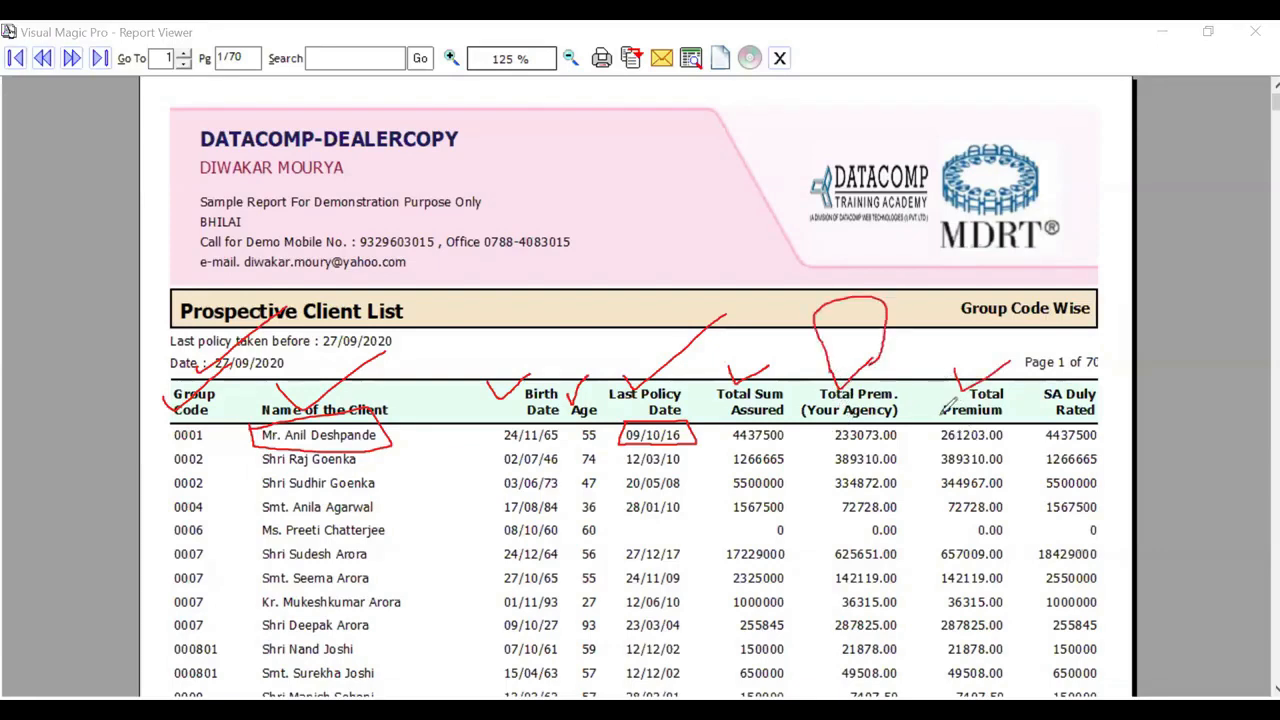
pyautogui.moveTo(934, 426)
pyautogui.mouseDown()
pyautogui.moveTo(932, 442)
pyautogui.moveTo(1008, 432)
pyautogui.mouseUp()
pyautogui.moveTo(936, 424); pyautogui.dragTo(1010, 432)
pyautogui.moveTo(1044, 380)
pyautogui.mouseDown()
pyautogui.moveTo(1040, 418)
pyautogui.moveTo(1118, 368)
pyautogui.moveTo(1038, 380)
pyautogui.mouseUp()
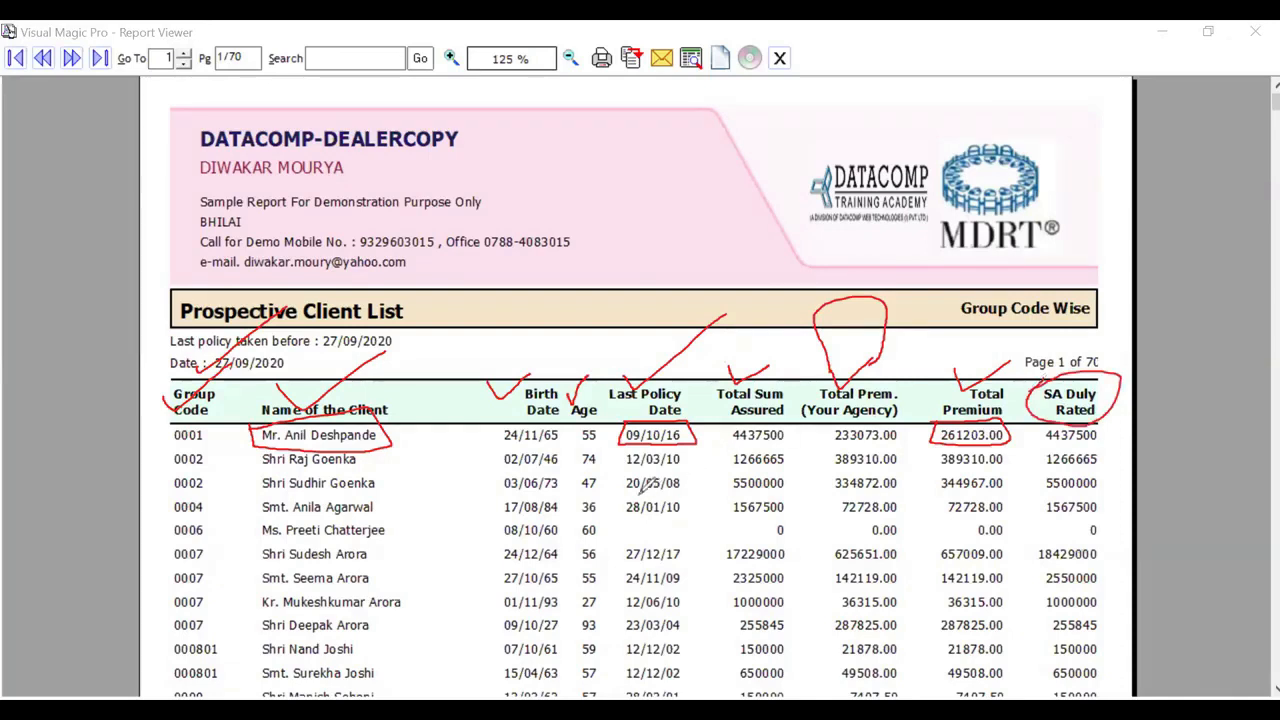
pyautogui.moveTo(627, 493)
pyautogui.mouseDown()
pyautogui.moveTo(632, 512)
pyautogui.moveTo(740, 390)
pyautogui.mouseUp()
pyautogui.moveTo(620, 562)
pyautogui.mouseDown()
pyautogui.moveTo(627, 586)
pyautogui.moveTo(703, 492)
pyautogui.mouseUp()
pyautogui.moveTo(622, 598)
pyautogui.mouseDown()
pyautogui.moveTo(634, 620)
pyautogui.moveTo(698, 550)
pyautogui.mouseUp()
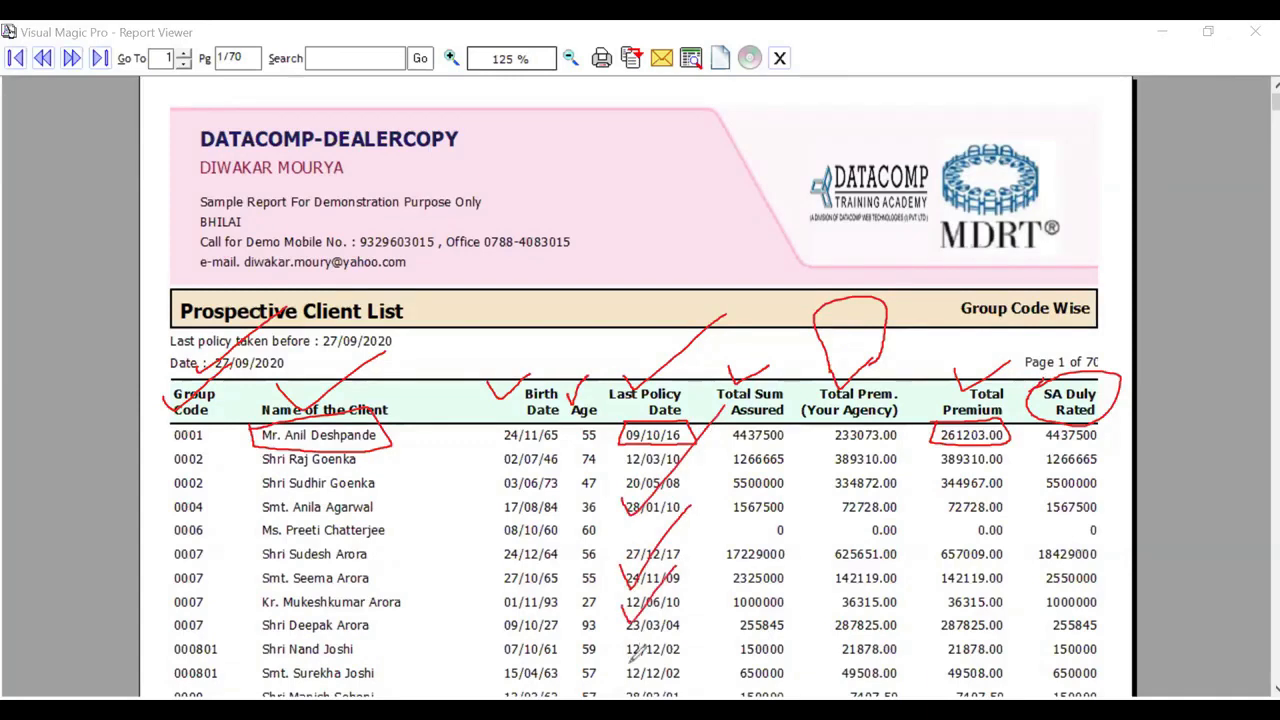
pyautogui.moveTo(615, 652); pyautogui.dragTo(629, 676)
pyautogui.moveTo(629, 676); pyautogui.dragTo(694, 580)
pyautogui.press('e')
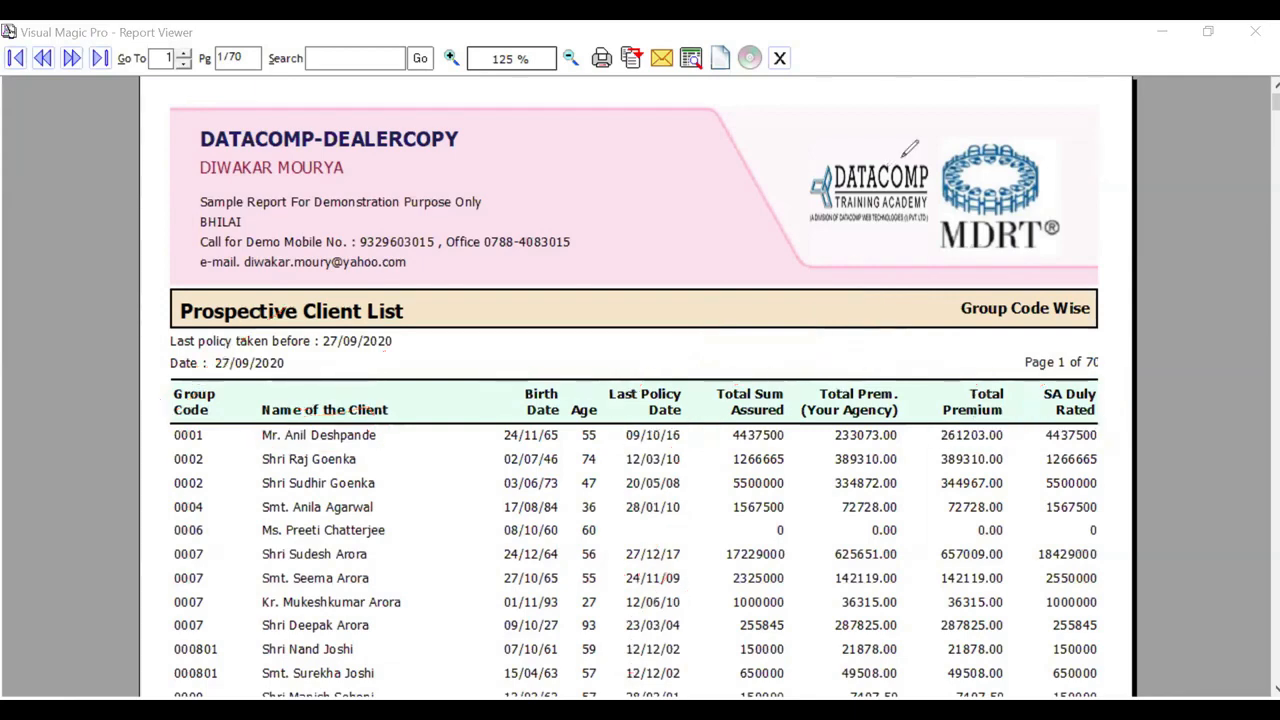
# Step: Close the Prospective Client List preview and open the Prospecting Tool
pyautogui.click(785, 62)
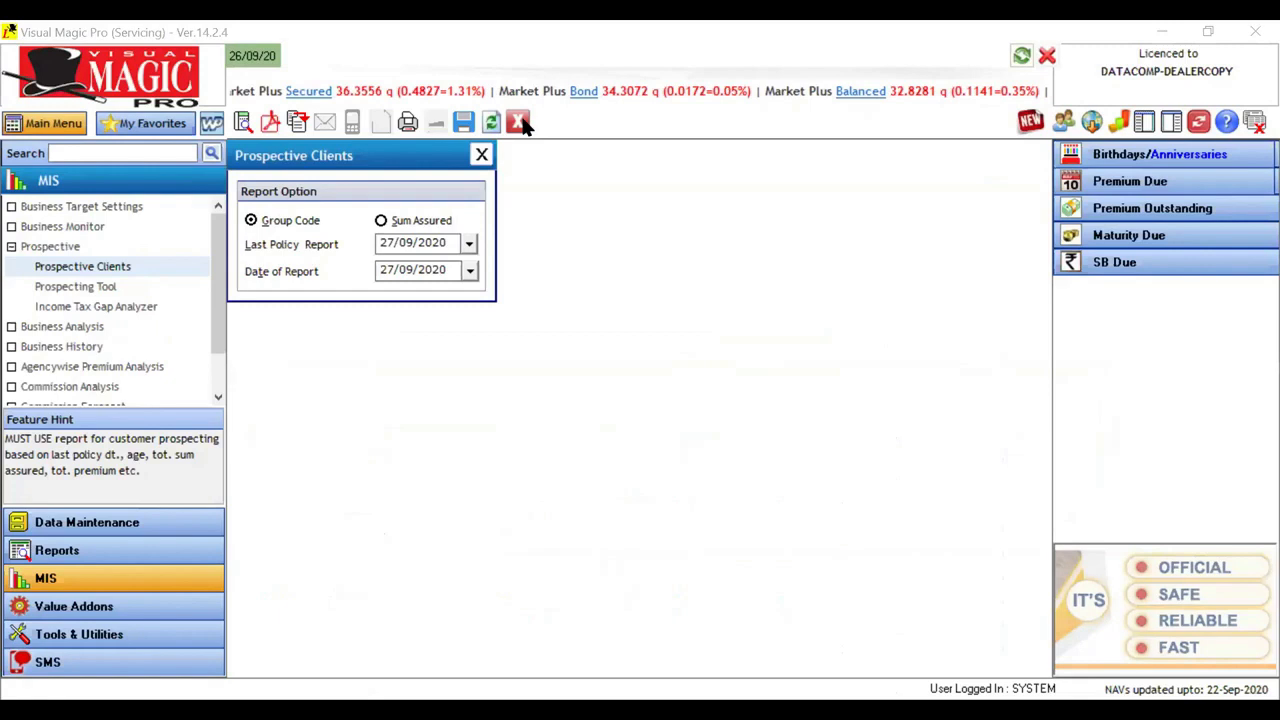
pyautogui.click(89, 291)
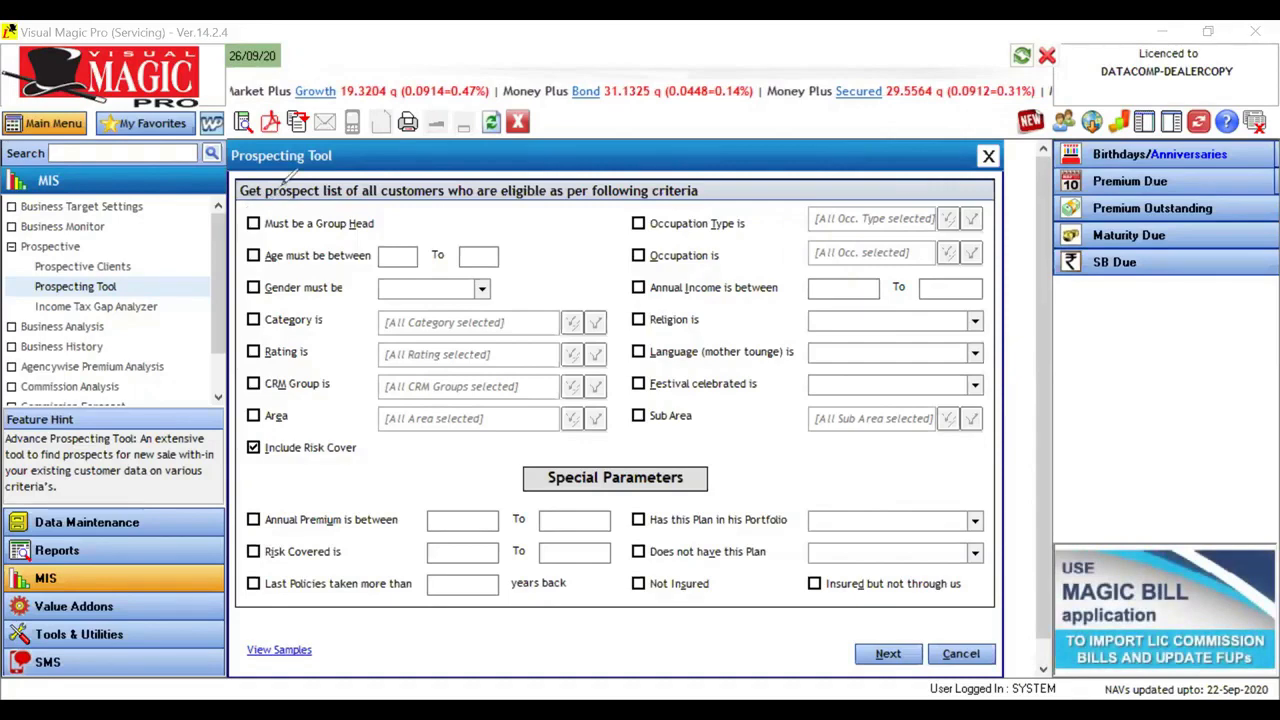
# Step: Examine the Group Head, age, gender, category, rating, CRM group and area criteria in the Prospecting Tool
pyautogui.moveTo(230, 220); pyautogui.dragTo(285, 183)
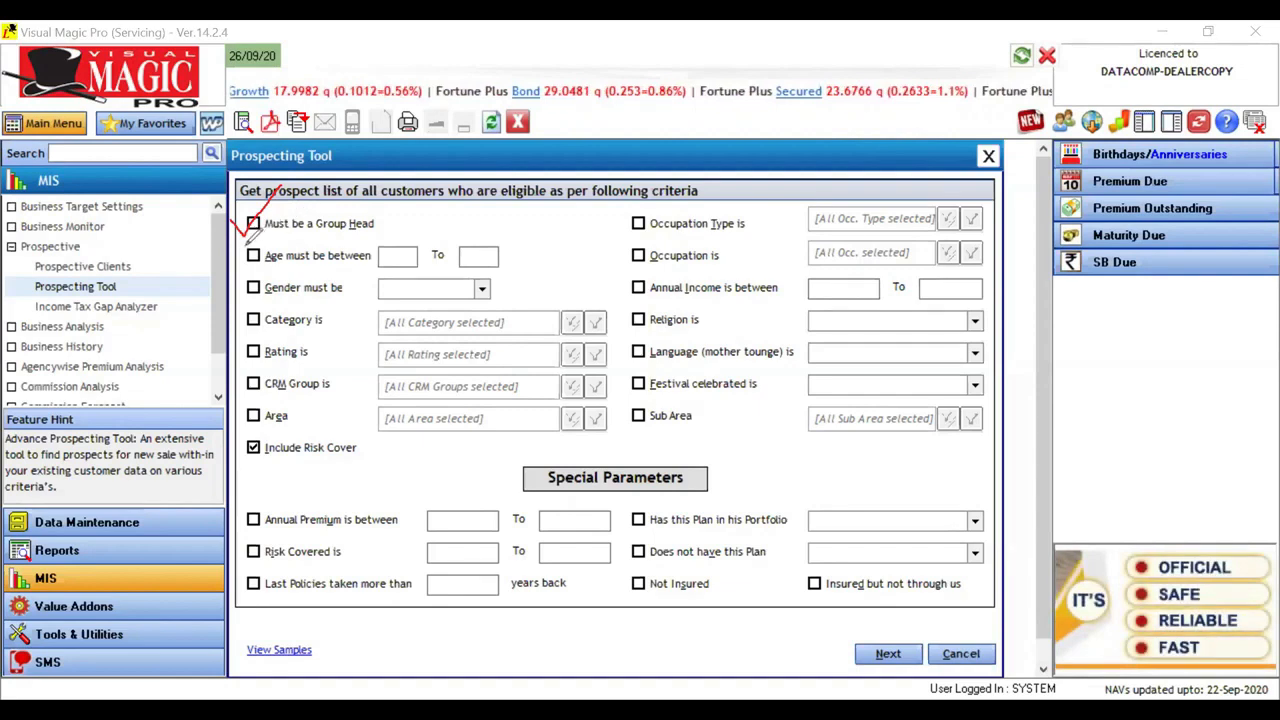
pyautogui.moveTo(240, 256)
pyautogui.mouseDown()
pyautogui.moveTo(249, 268)
pyautogui.moveTo(262, 248)
pyautogui.mouseUp()
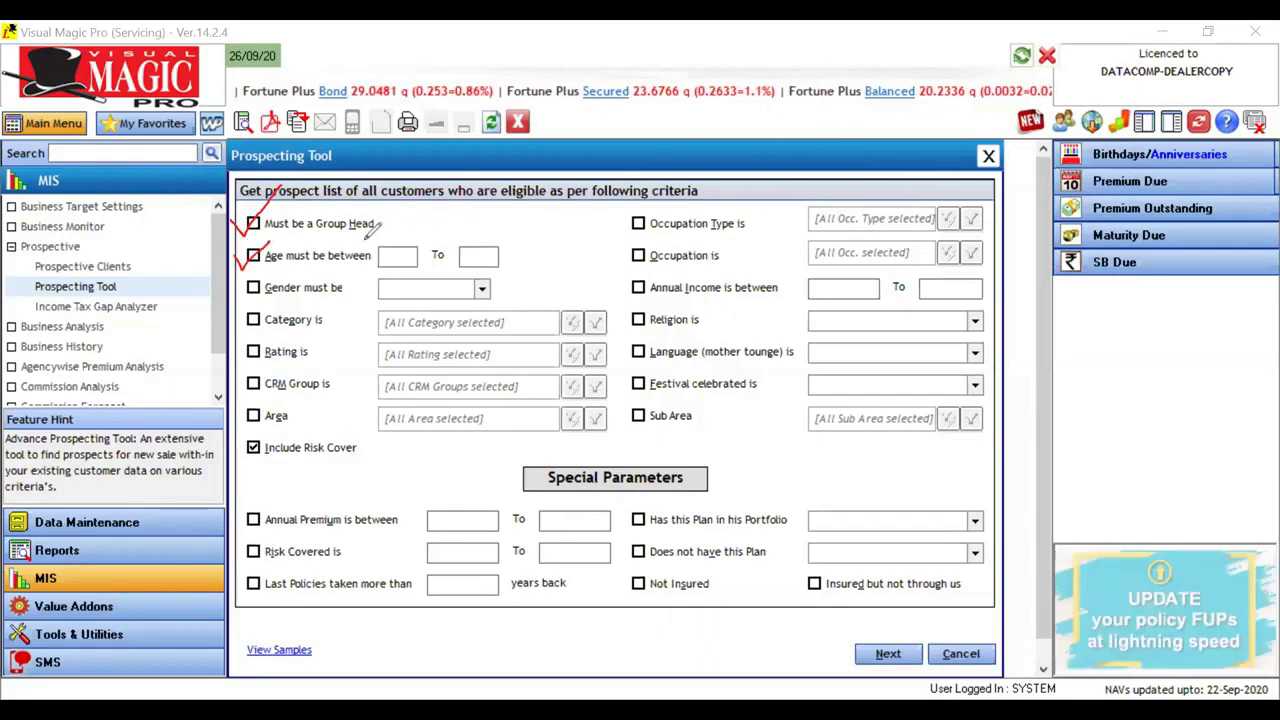
pyautogui.moveTo(364, 246)
pyautogui.mouseDown()
pyautogui.moveTo(420, 270)
pyautogui.moveTo(522, 258)
pyautogui.mouseUp()
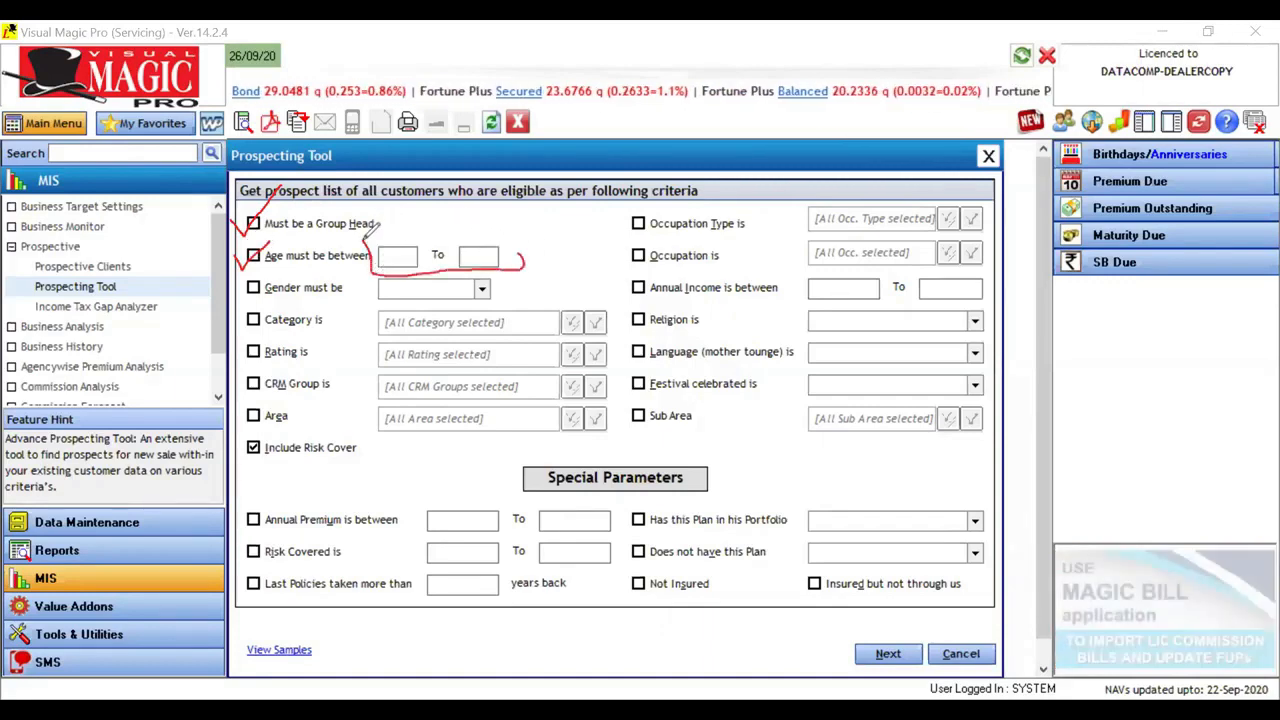
pyautogui.moveTo(374, 250); pyautogui.dragTo(516, 248)
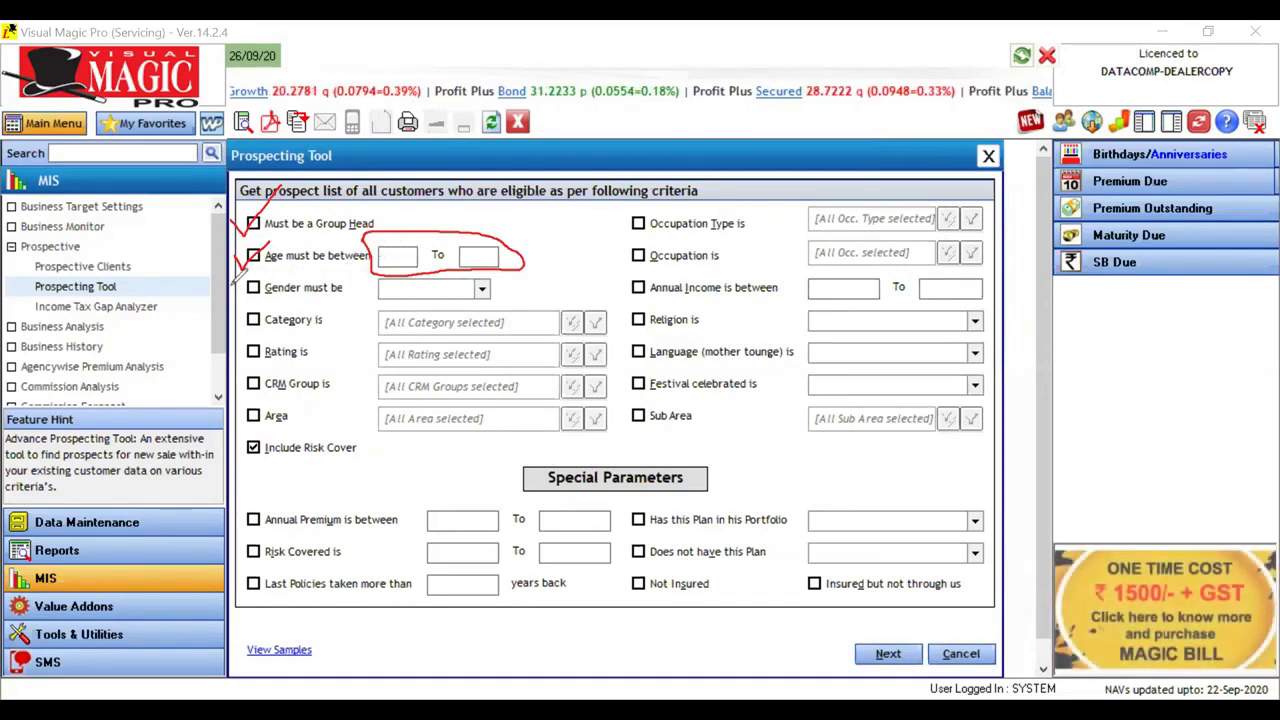
pyautogui.moveTo(245, 287); pyautogui.dragTo(259, 279)
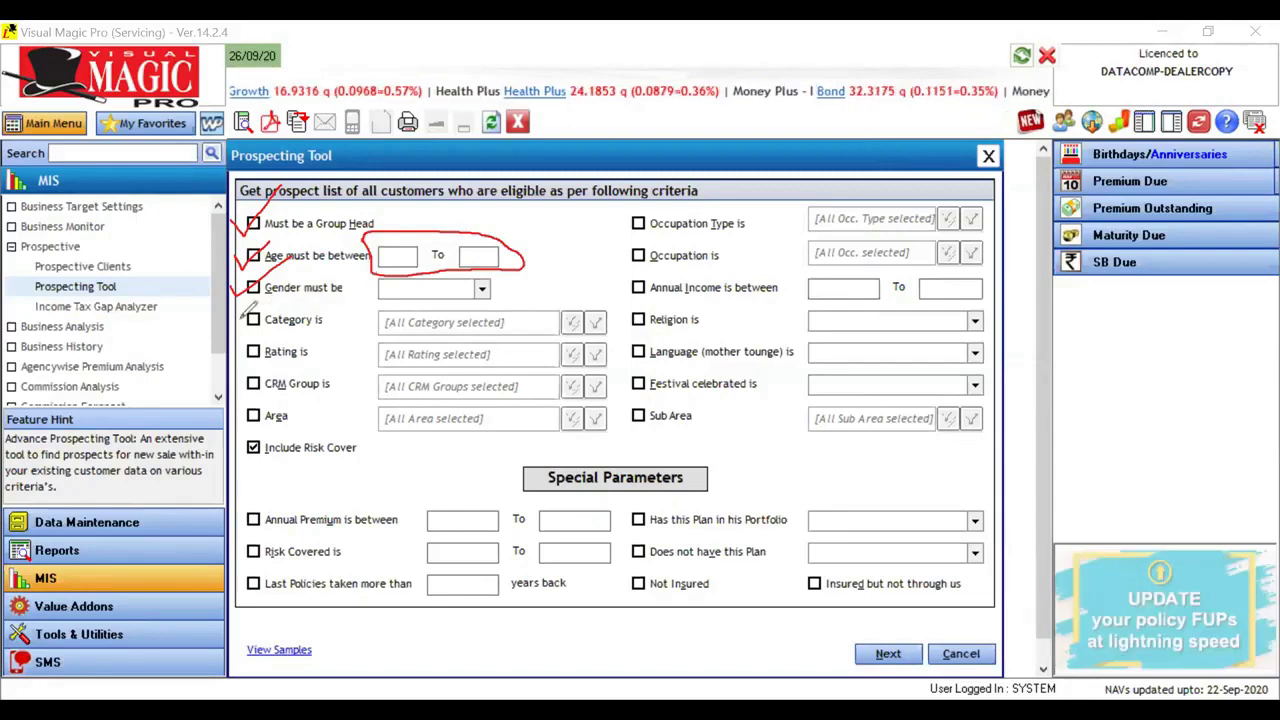
pyautogui.moveTo(246, 318); pyautogui.dragTo(278, 297)
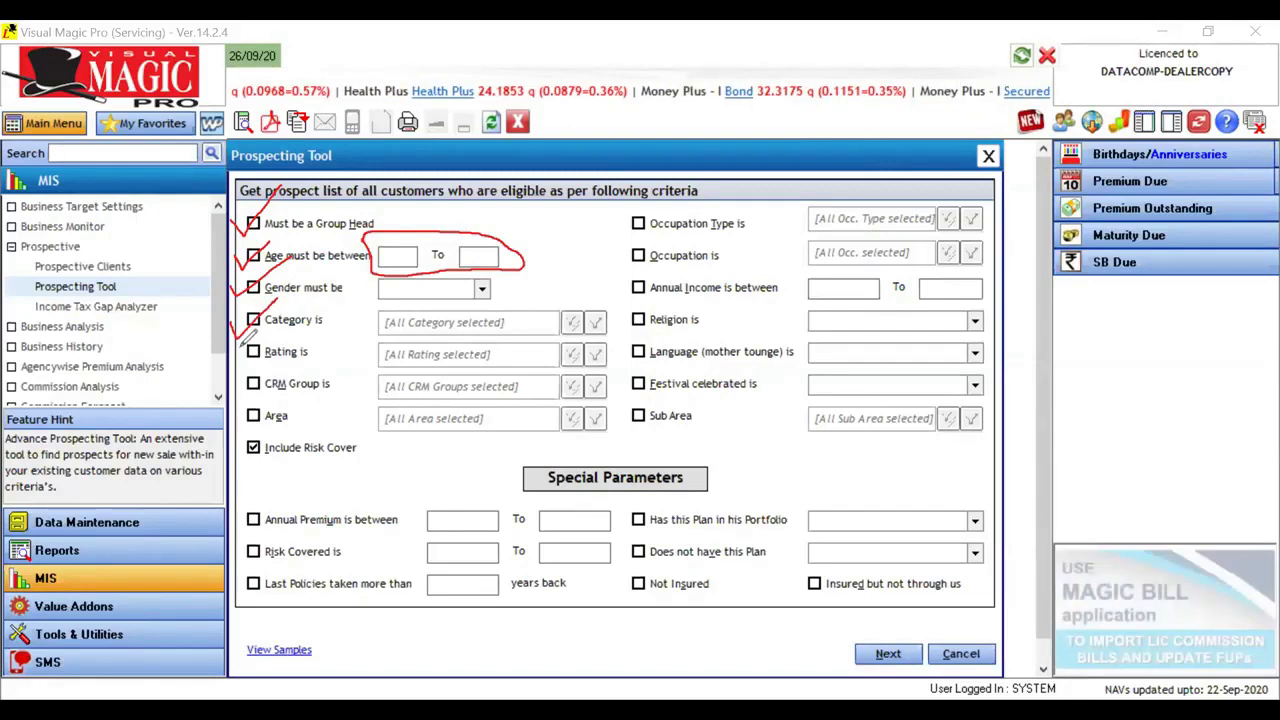
pyautogui.moveTo(246, 352); pyautogui.dragTo(280, 326)
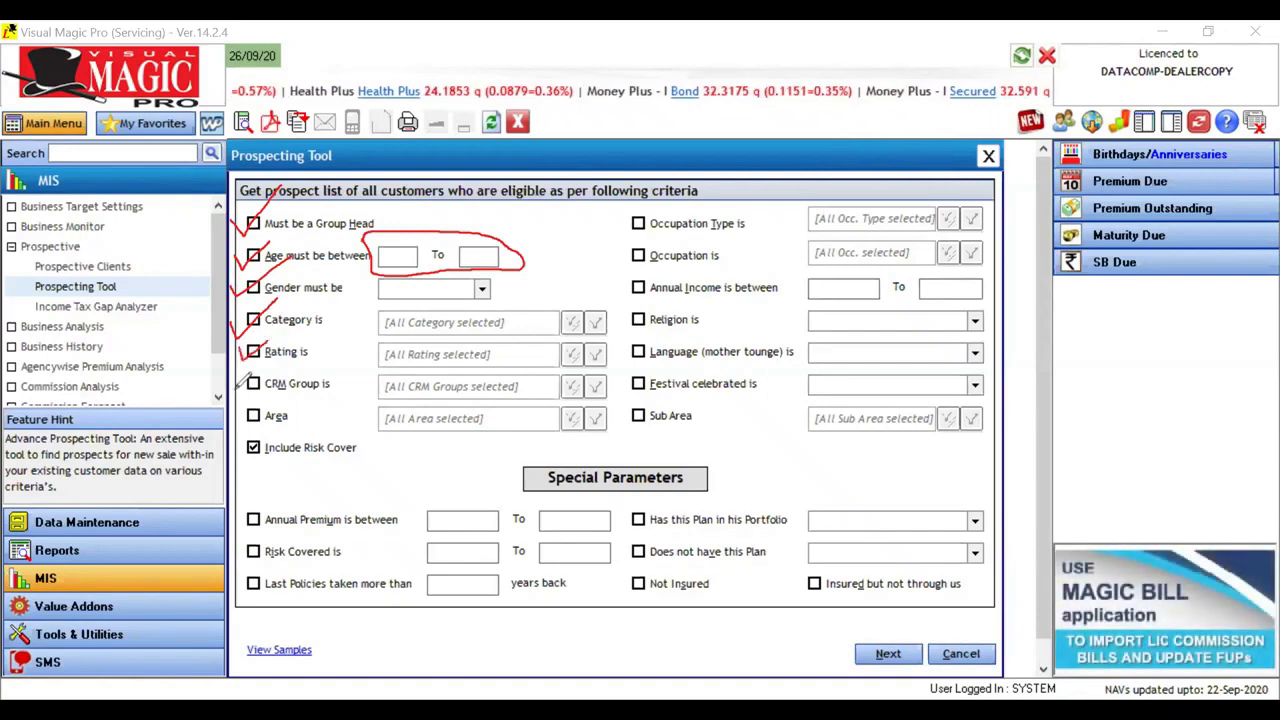
pyautogui.moveTo(246, 386); pyautogui.dragTo(280, 356)
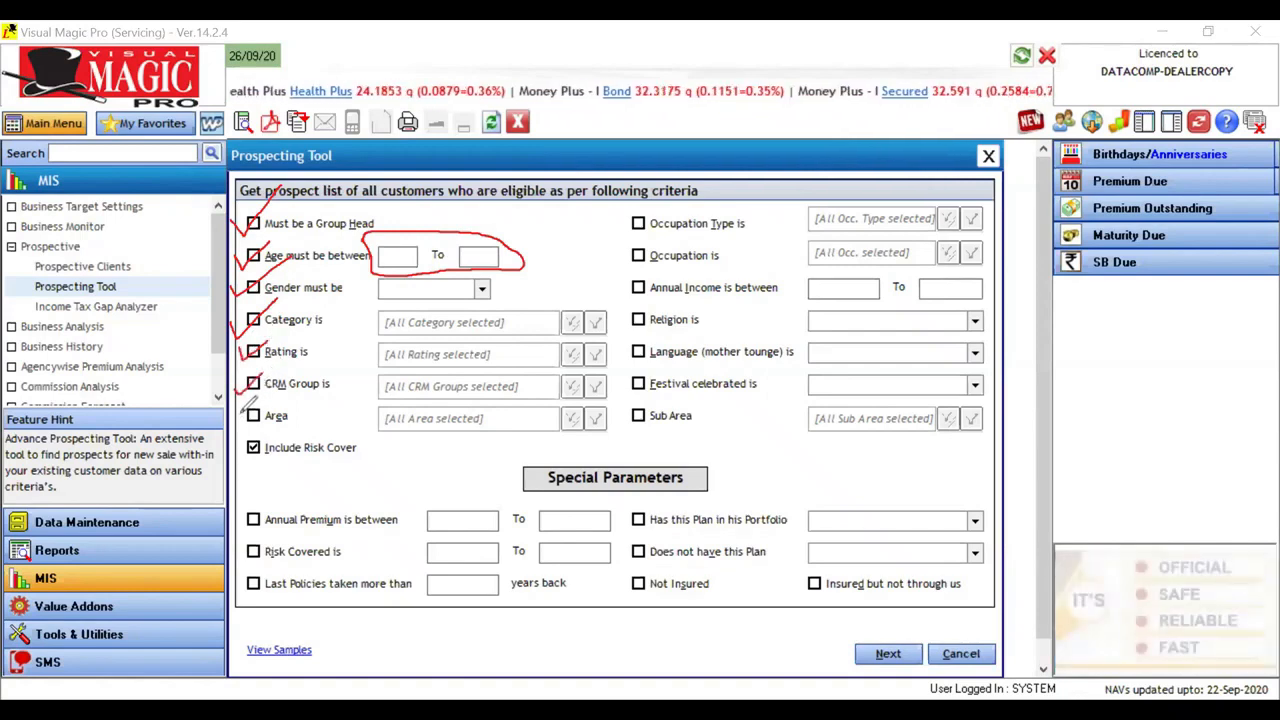
pyautogui.moveTo(246, 418); pyautogui.dragTo(280, 390)
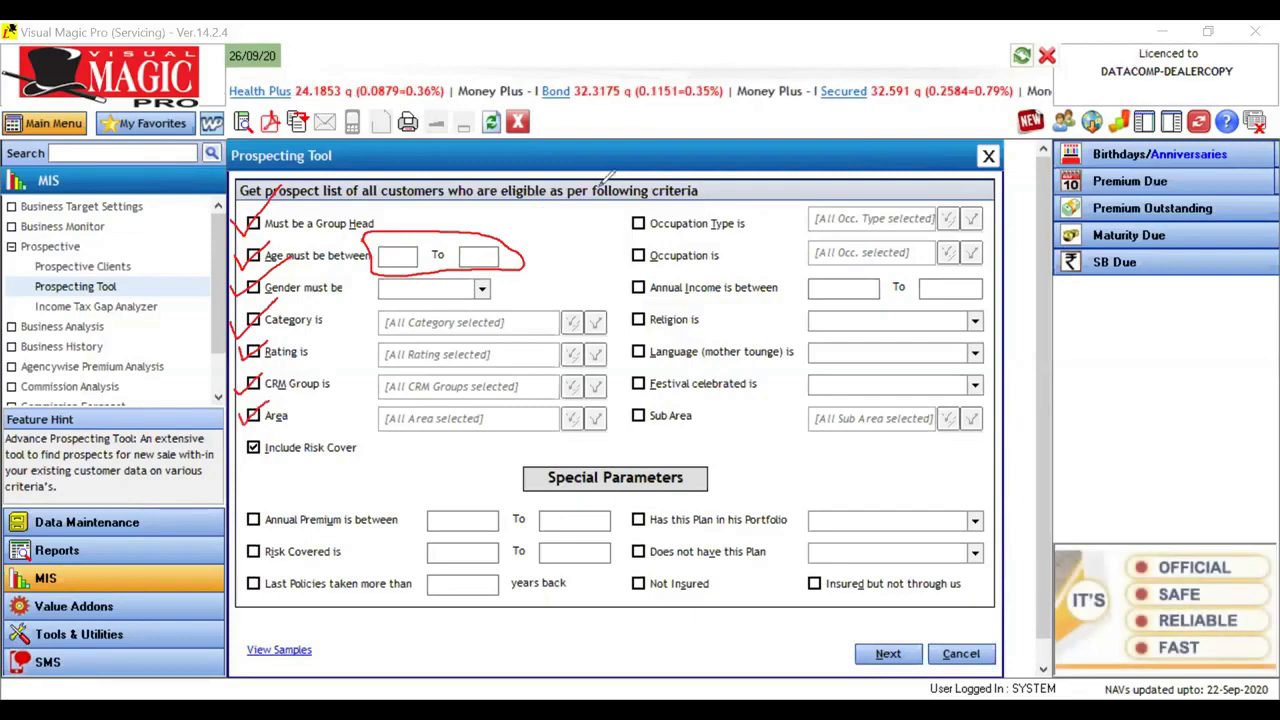
# Step: Examine the occupation type, occupation, annual income, religion, language, festival and sub area criteria
pyautogui.moveTo(620, 220)
pyautogui.mouseDown()
pyautogui.moveTo(630, 232)
pyautogui.moveTo(680, 178)
pyautogui.mouseUp()
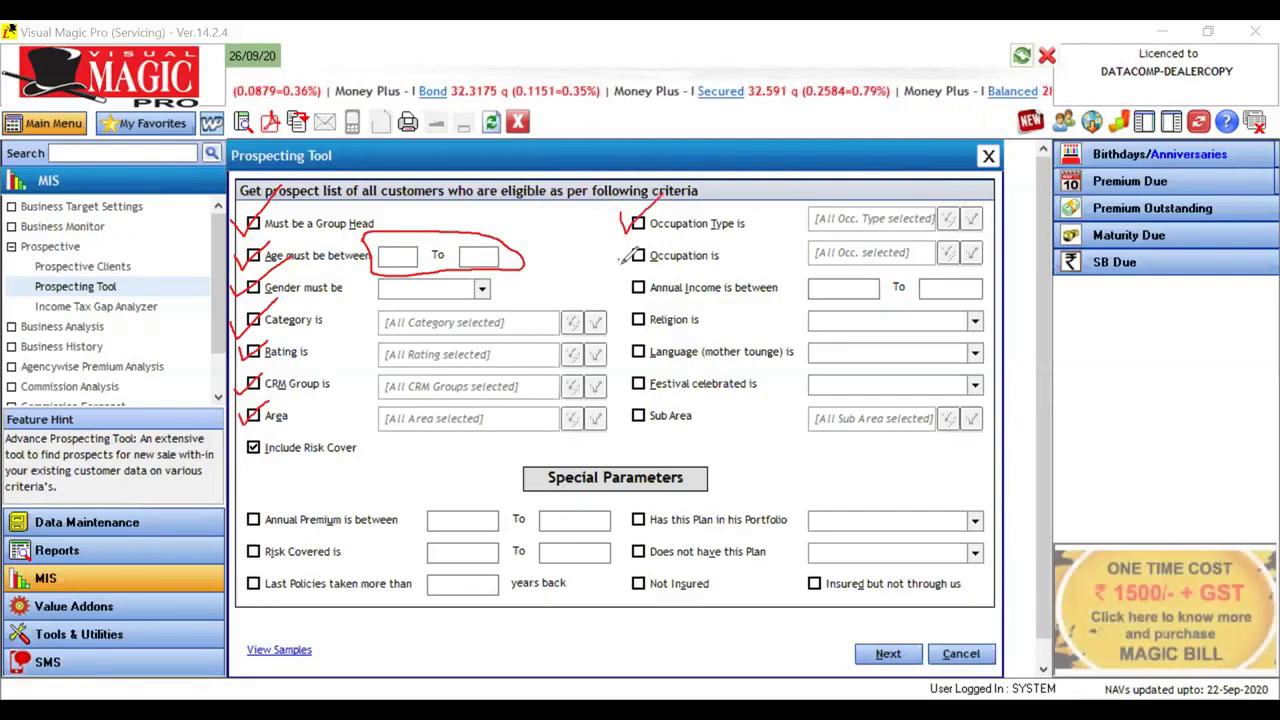
pyautogui.moveTo(620, 252); pyautogui.dragTo(676, 224)
pyautogui.moveTo(622, 284)
pyautogui.mouseDown()
pyautogui.moveTo(662, 262)
pyautogui.moveTo(656, 274)
pyautogui.mouseUp()
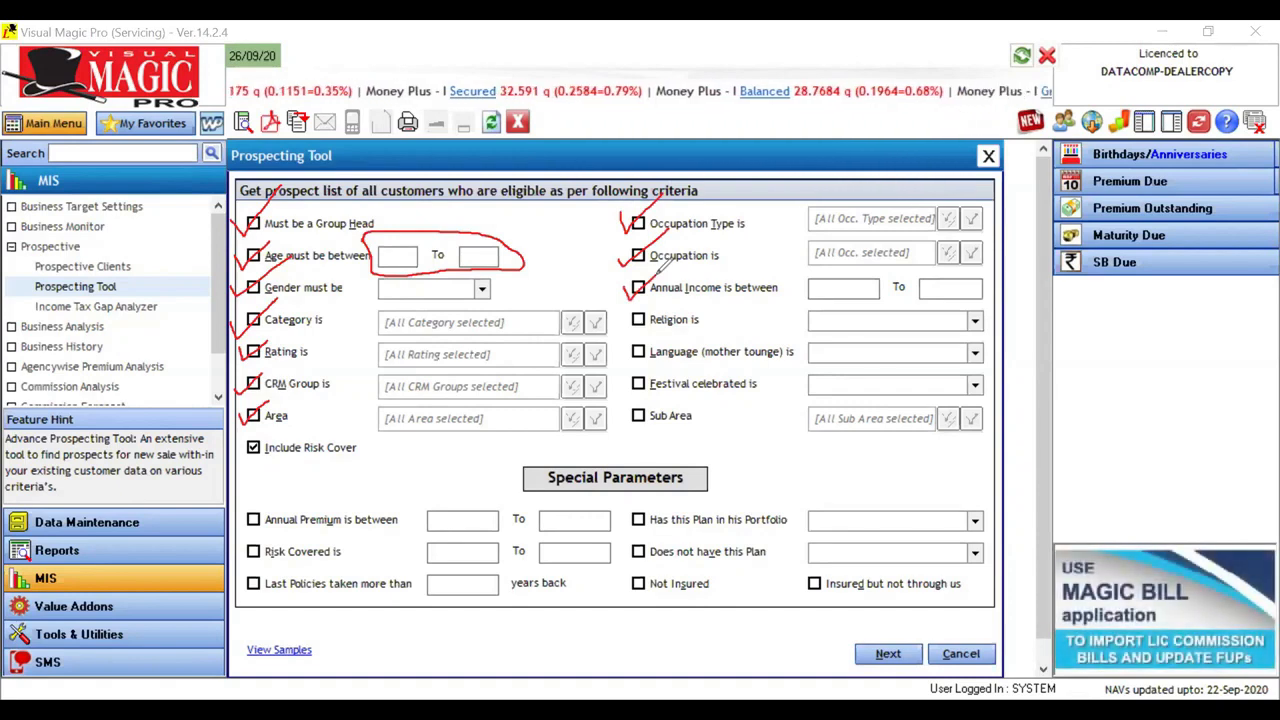
pyautogui.moveTo(630, 315); pyautogui.dragTo(658, 298)
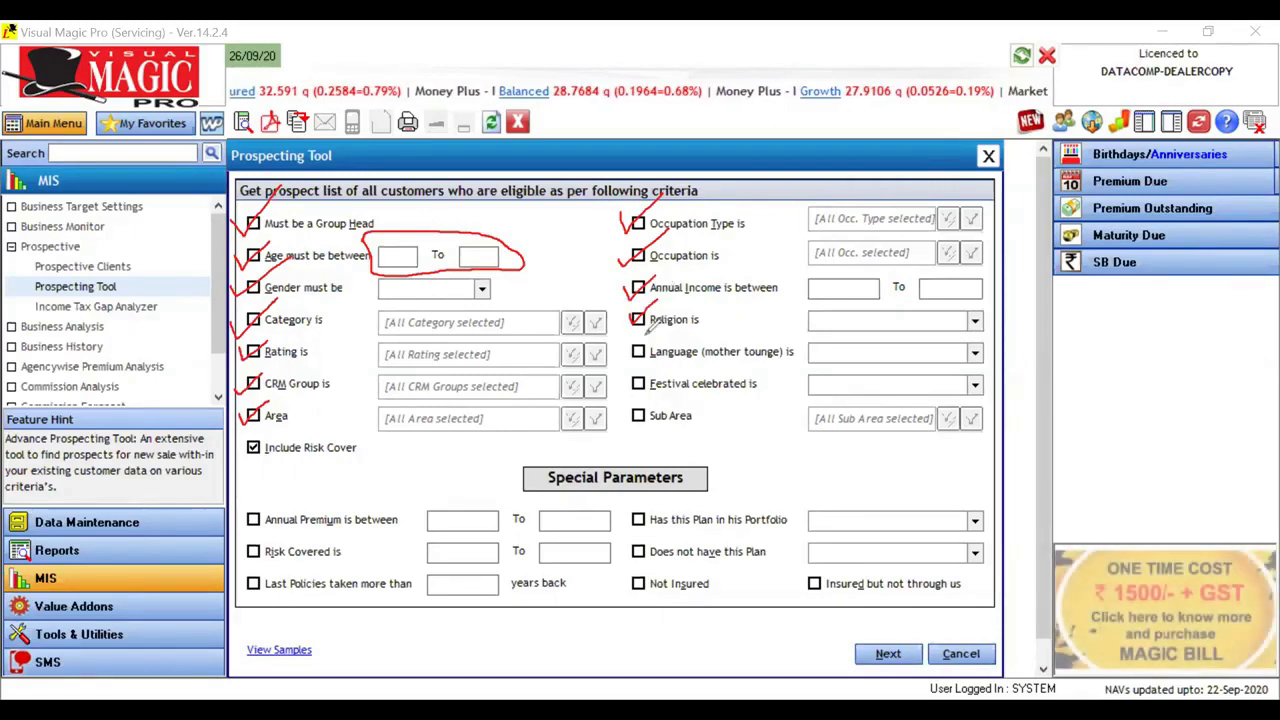
pyautogui.moveTo(633, 343)
pyautogui.mouseDown()
pyautogui.moveTo(637, 355)
pyautogui.moveTo(660, 338)
pyautogui.mouseUp()
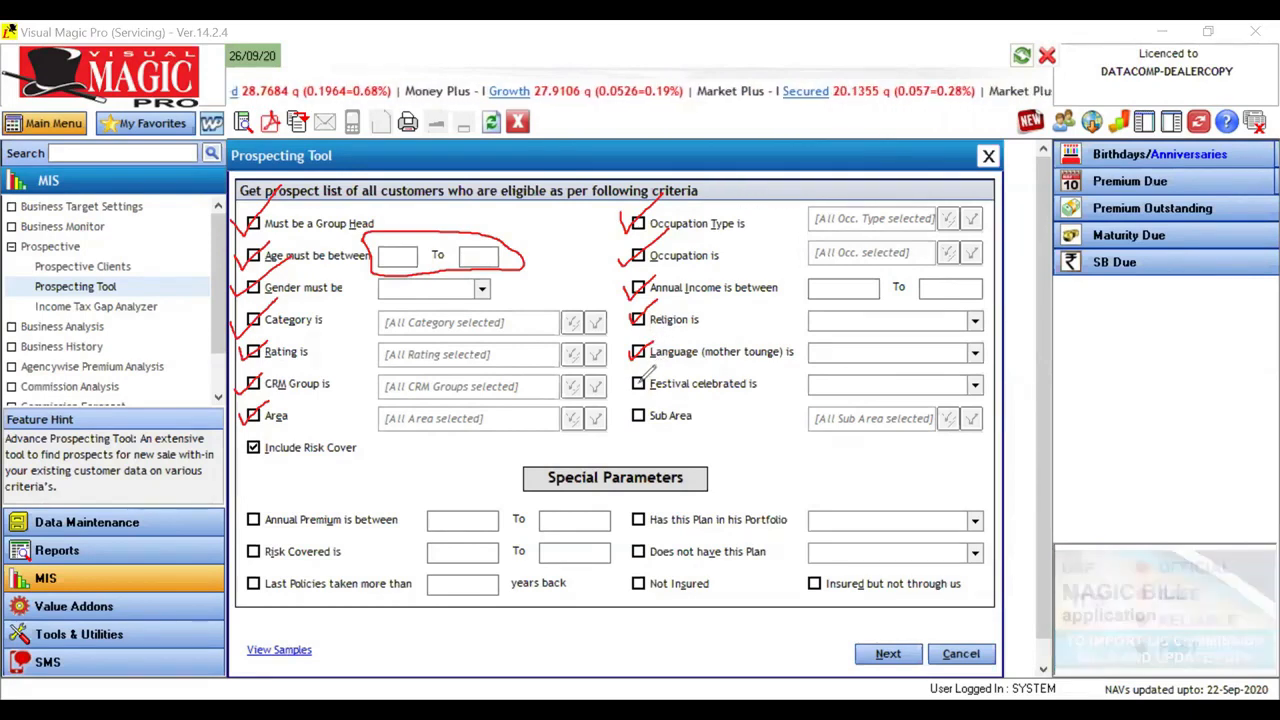
pyautogui.moveTo(627, 383); pyautogui.dragTo(668, 360)
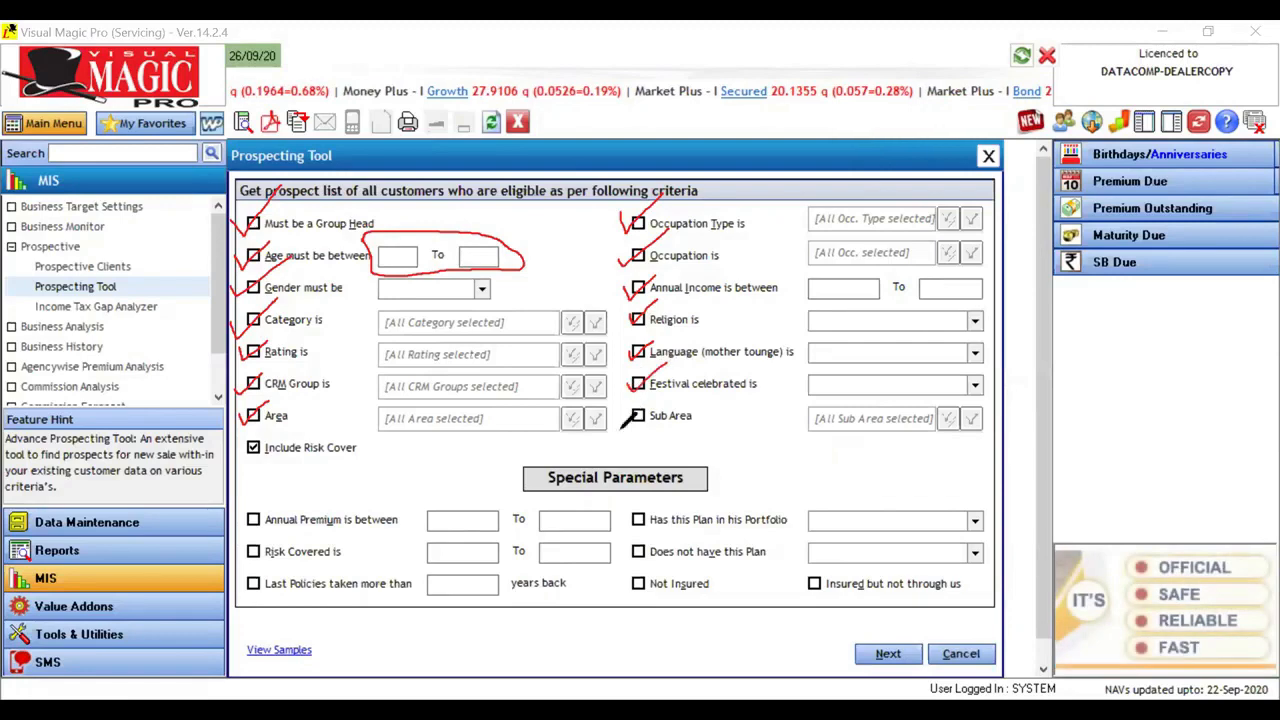
pyautogui.moveTo(630, 408); pyautogui.dragTo(686, 358)
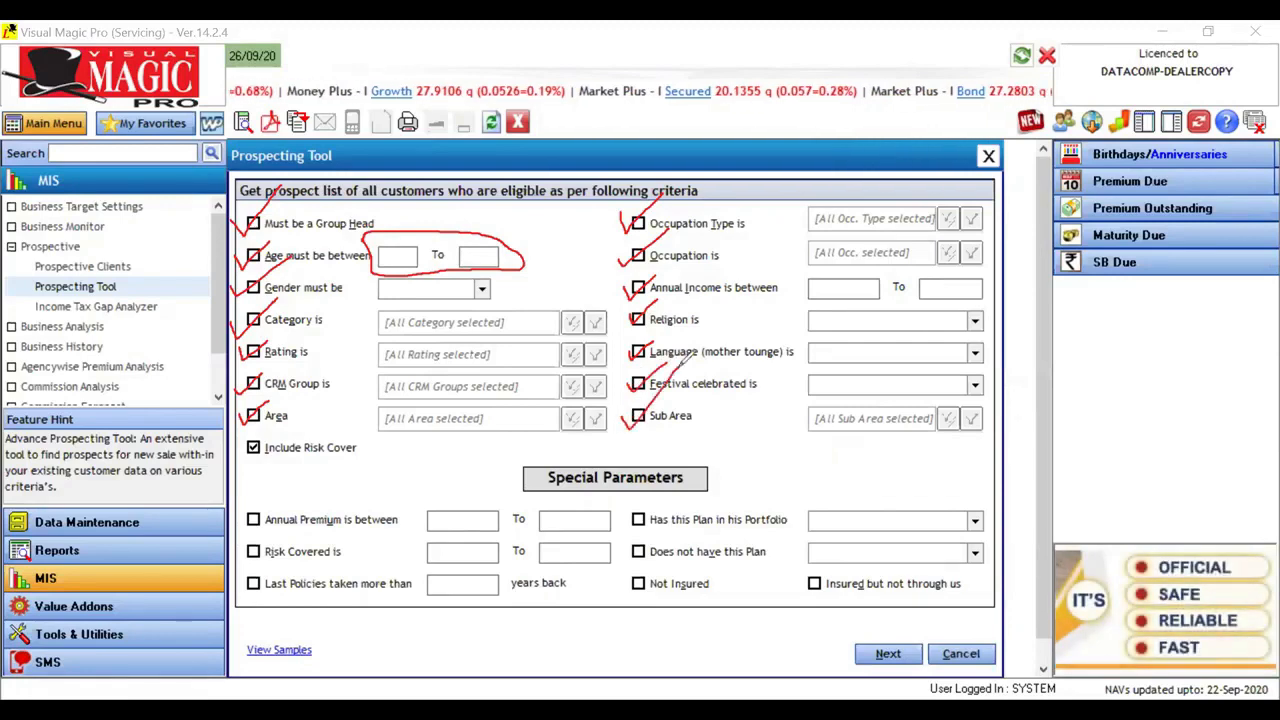
# Step: Examine the Special Parameters for annual premium, risk covered, last policies taken and plans in the customer's portfolio
pyautogui.moveTo(238, 512)
pyautogui.mouseDown()
pyautogui.moveTo(246, 524)
pyautogui.moveTo(305, 463)
pyautogui.mouseUp()
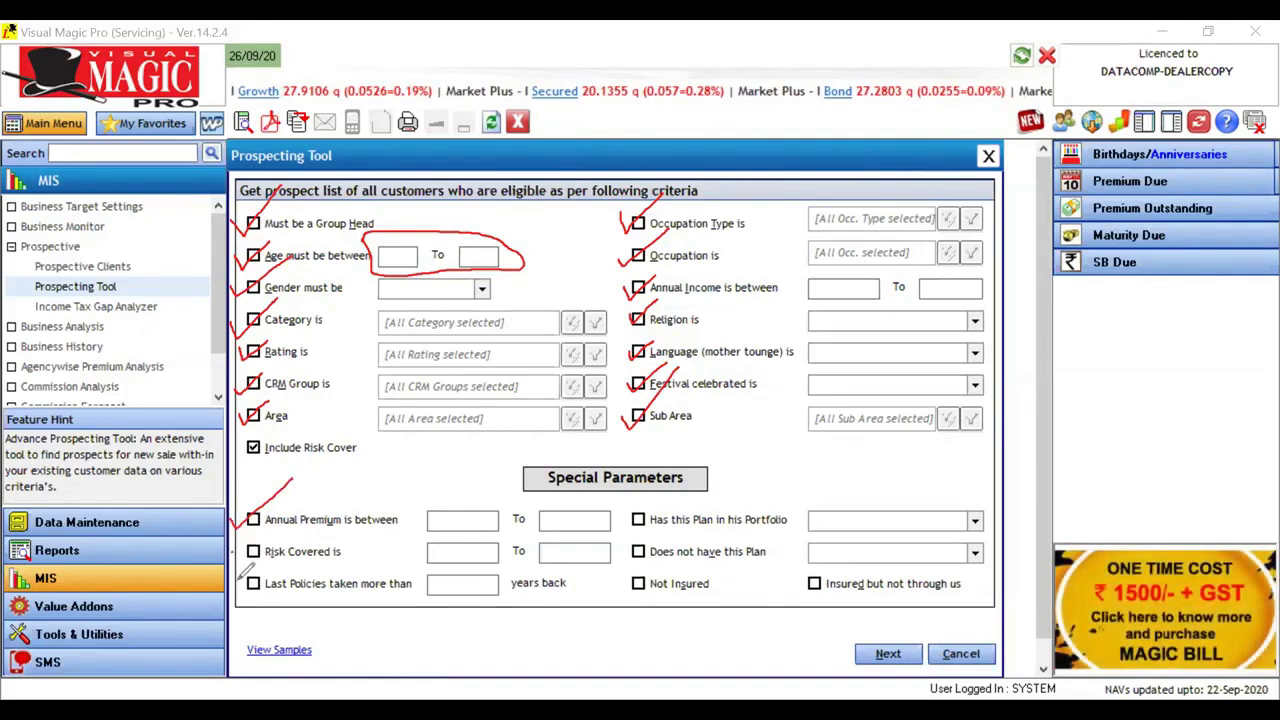
pyautogui.moveTo(246, 568)
pyautogui.mouseDown()
pyautogui.moveTo(252, 592)
pyautogui.moveTo(282, 558)
pyautogui.mouseUp()
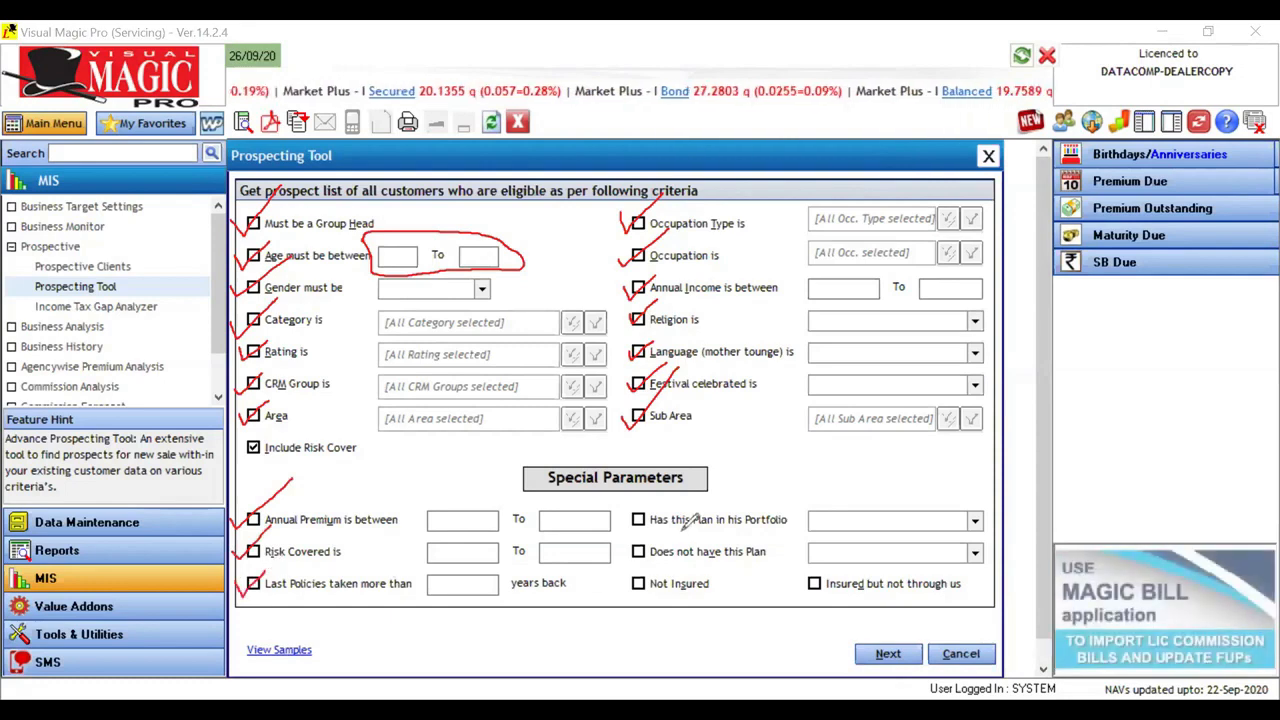
pyautogui.moveTo(641, 505)
pyautogui.mouseDown()
pyautogui.moveTo(635, 521)
pyautogui.moveTo(686, 481)
pyautogui.mouseUp()
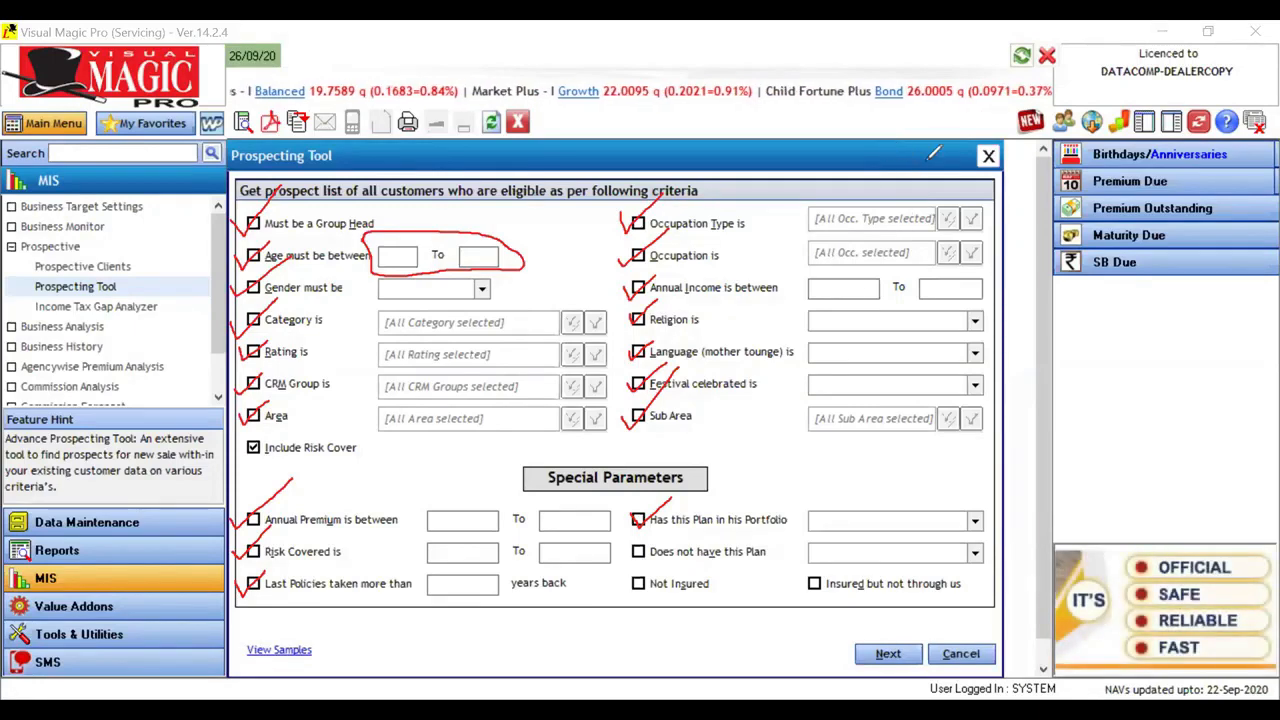
pyautogui.press('Escape')
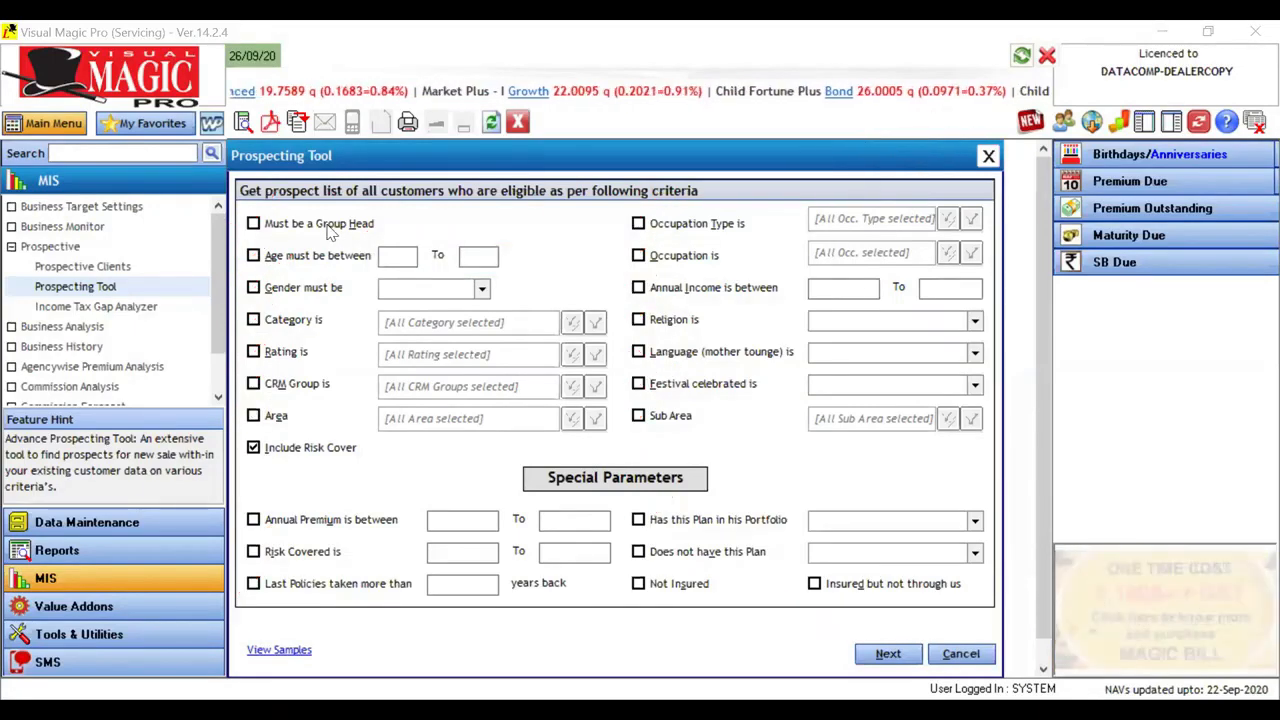
pyautogui.press('space')
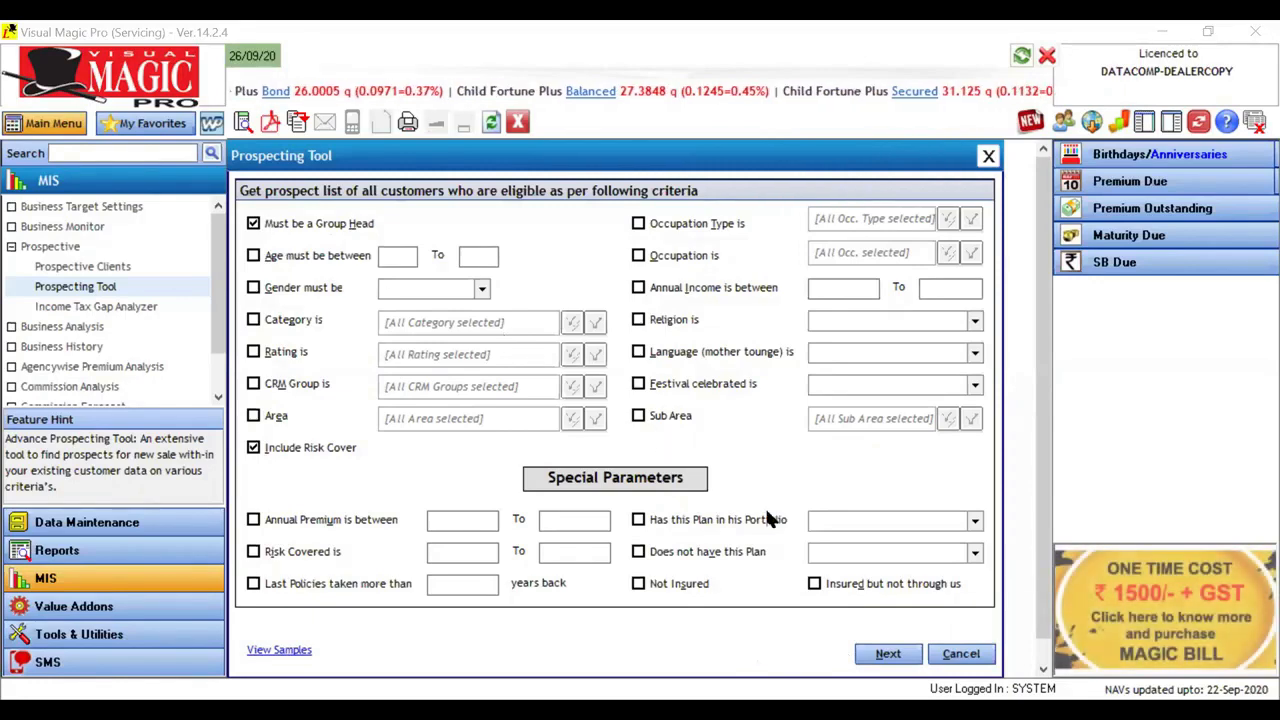
pyautogui.click(884, 656)
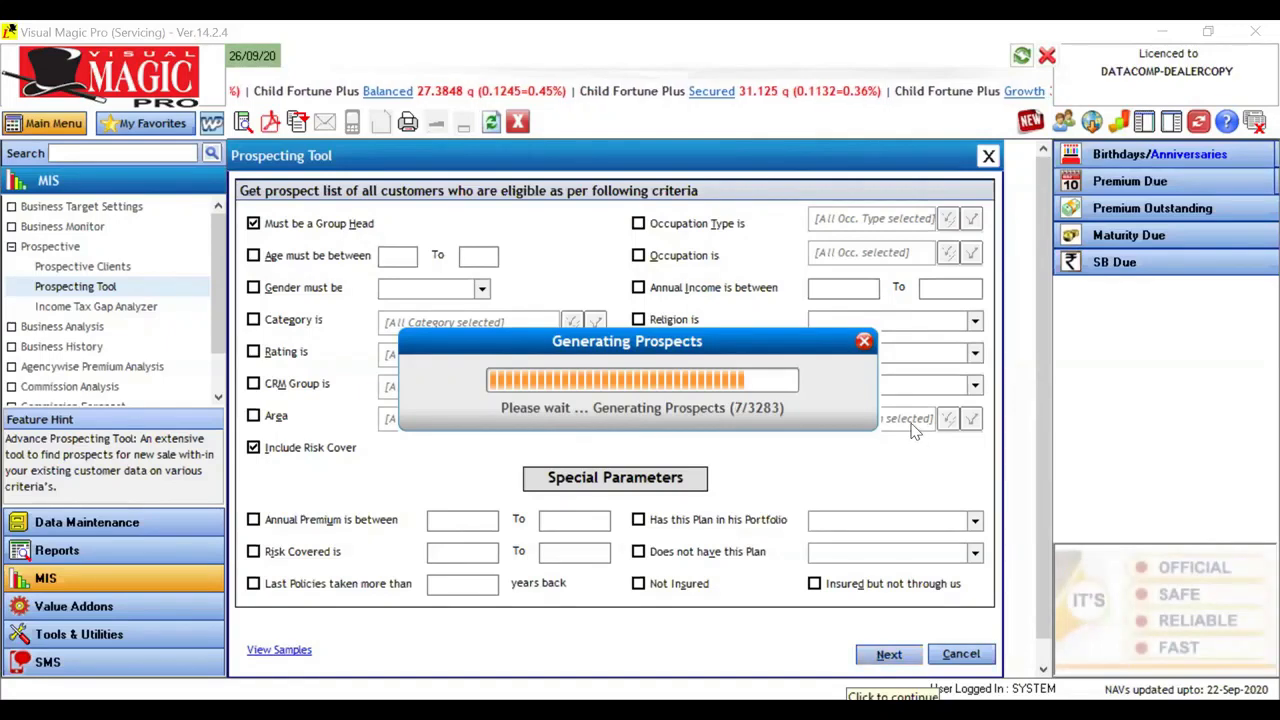
pyautogui.click(864, 343)
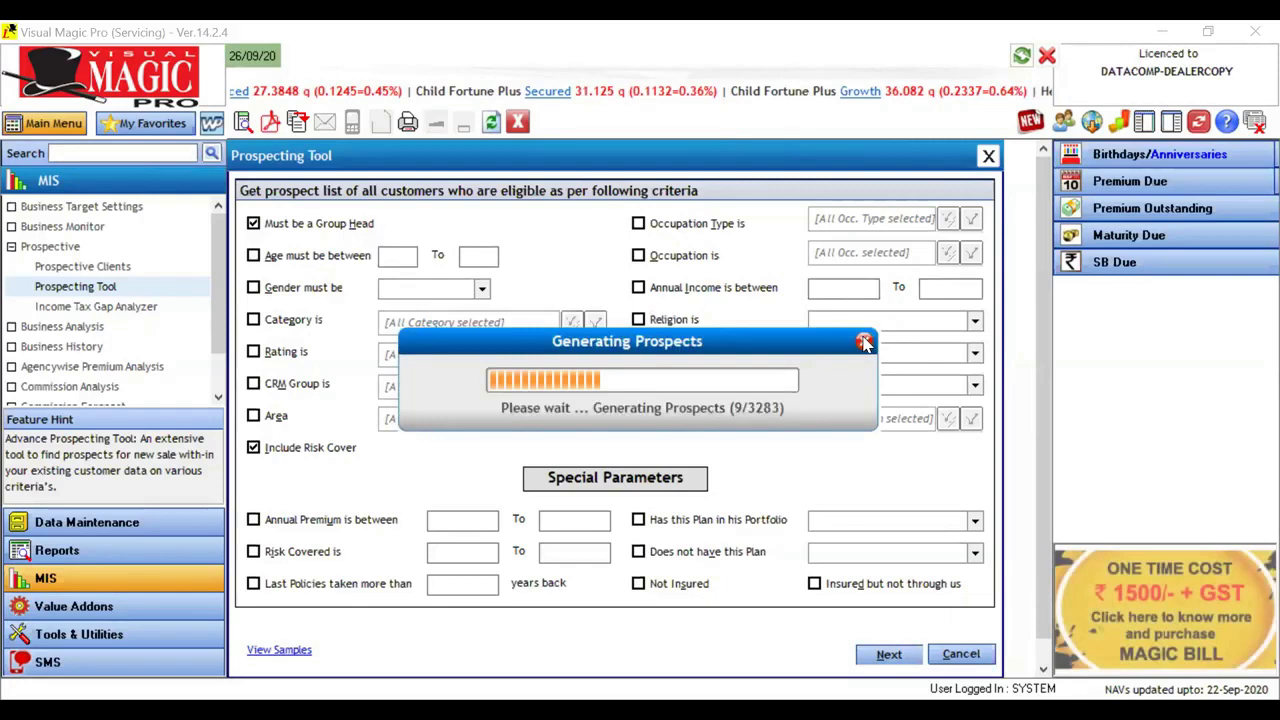
pyautogui.click(745, 429)
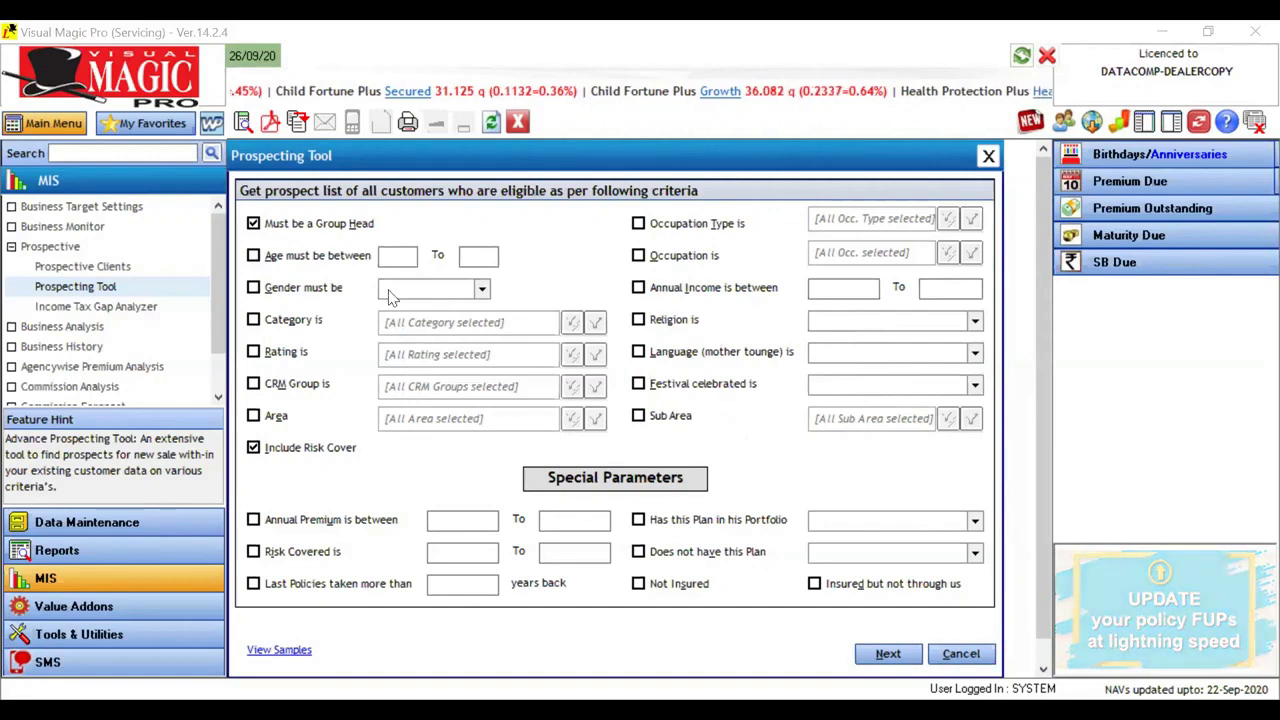
pyautogui.click(285, 224)
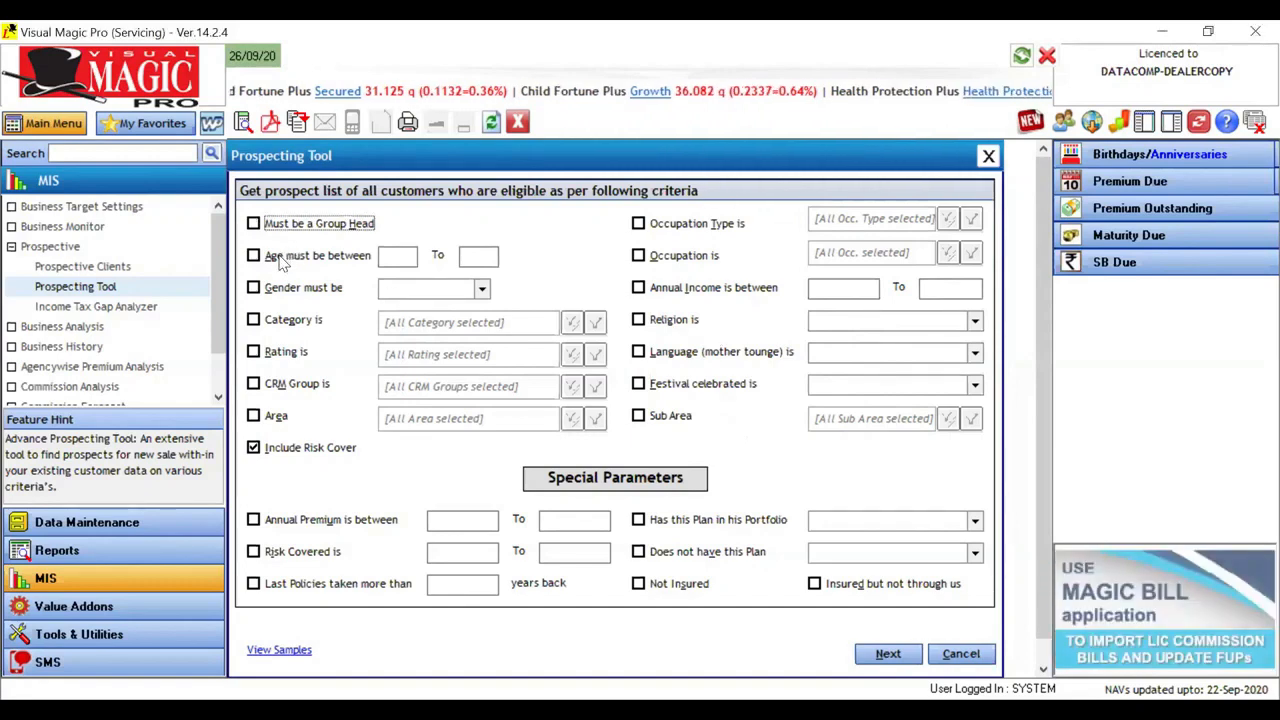
# Step: Restrict the prospects to ages between 35 and 36 and generate the matching prospect list
pyautogui.click(282, 258)
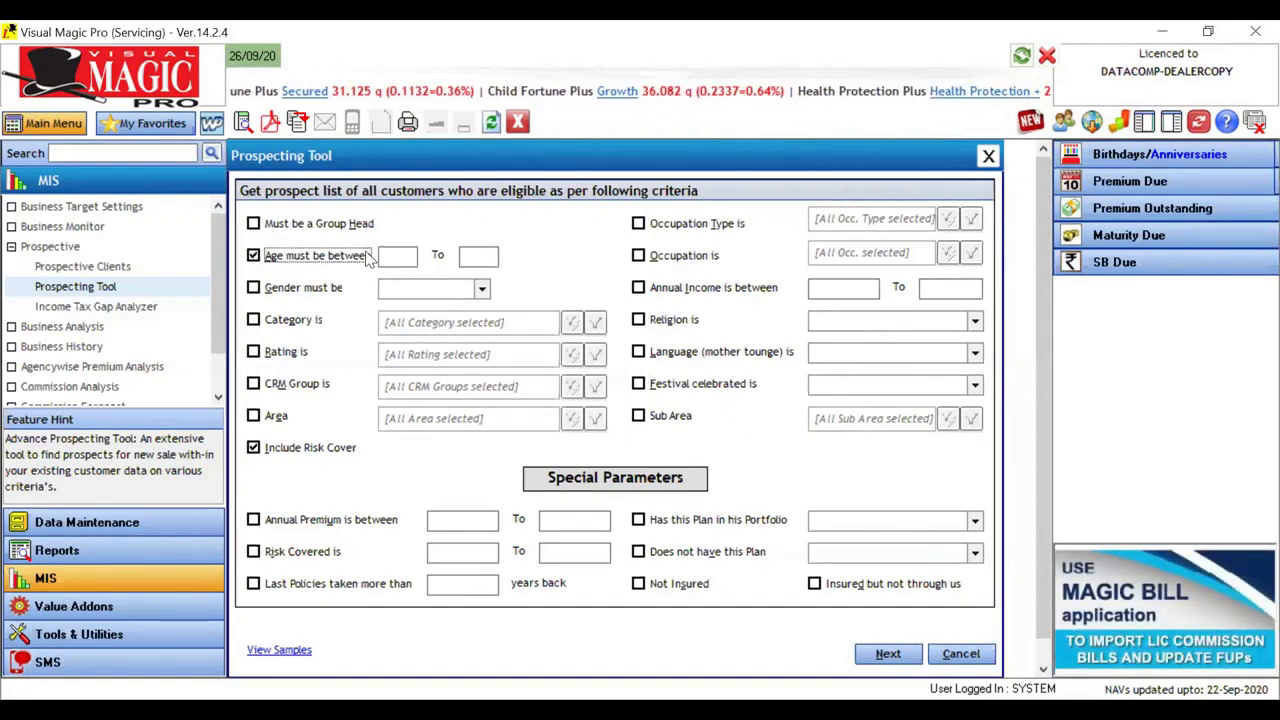
pyautogui.click(412, 256)
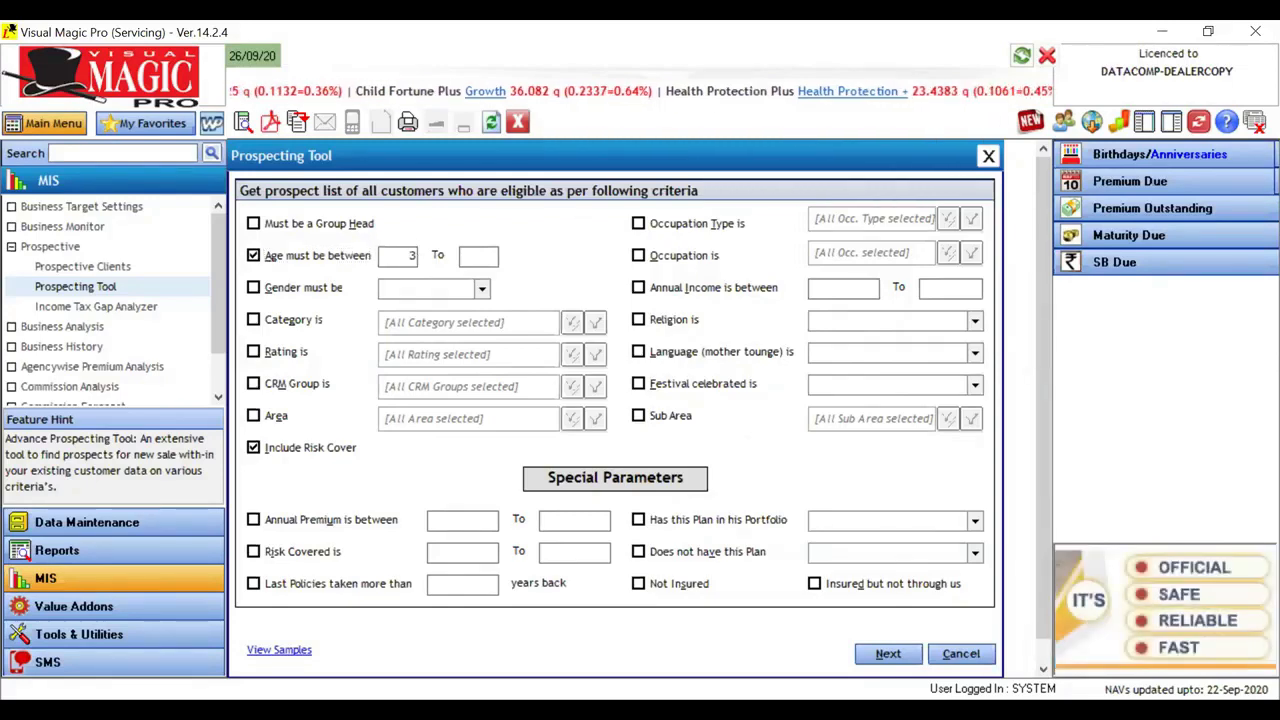
pyautogui.write('35')
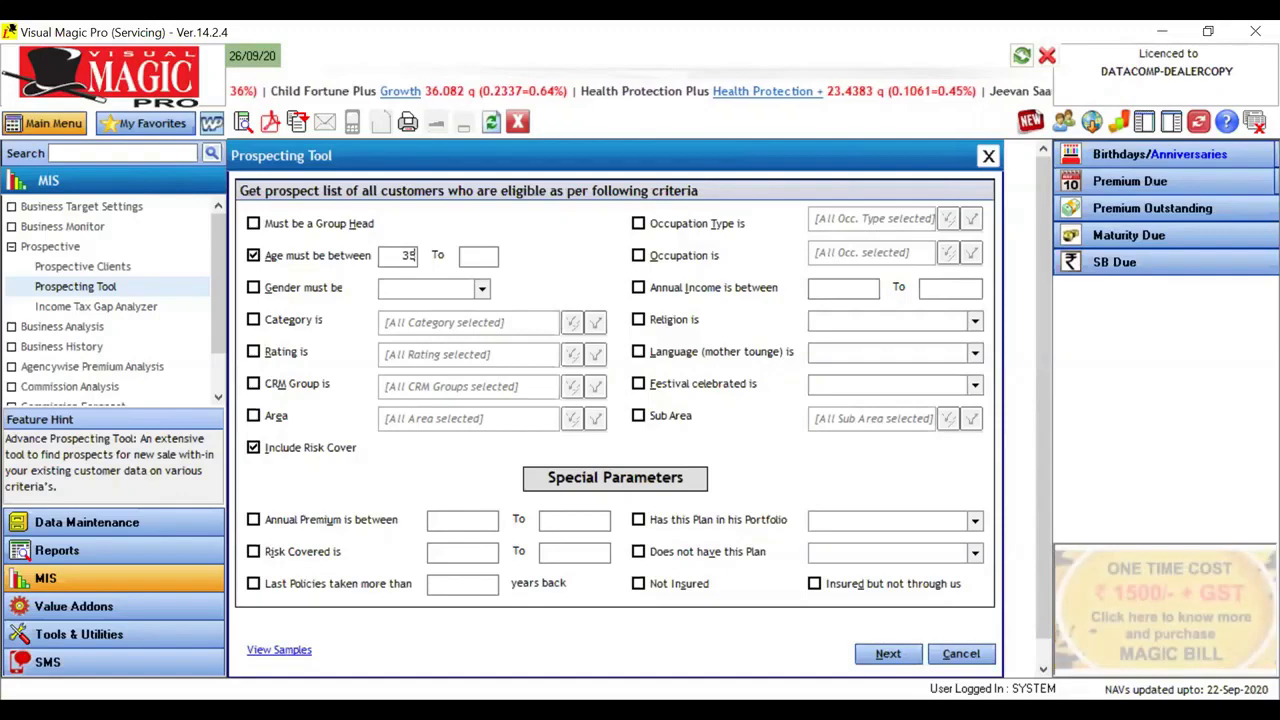
pyautogui.press('Tab')
pyautogui.write('35')
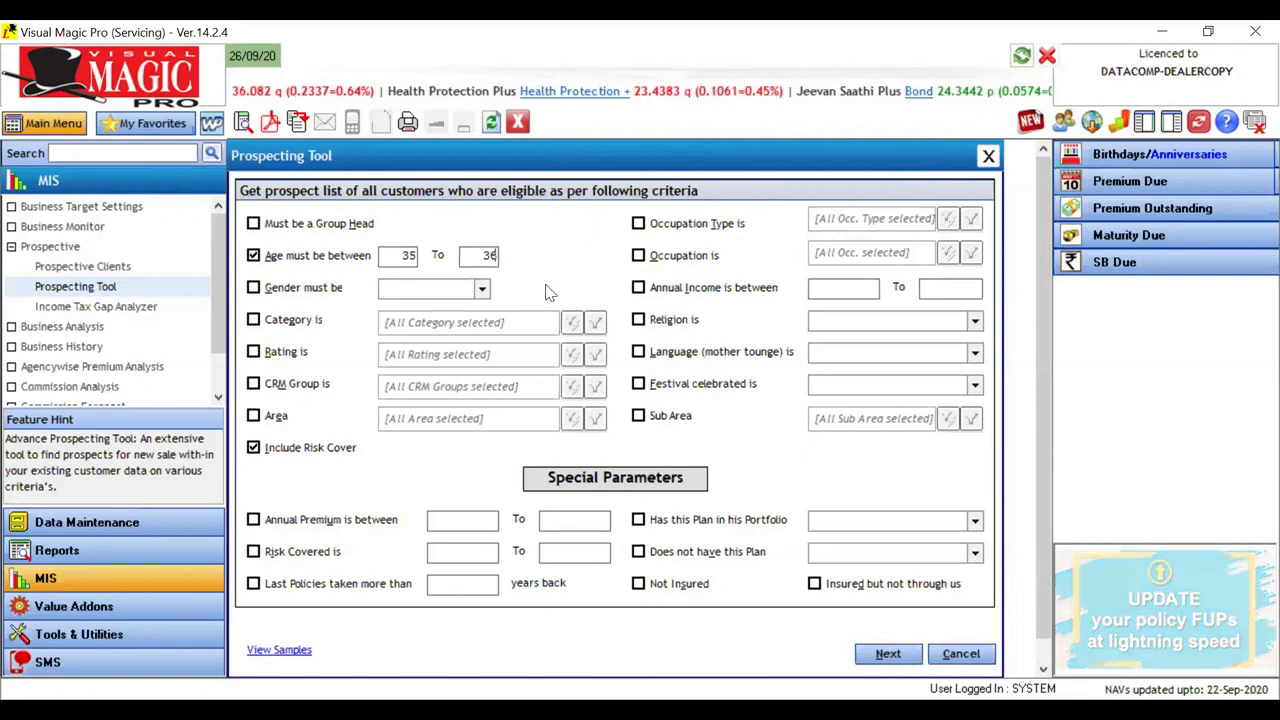
pyautogui.click(876, 655)
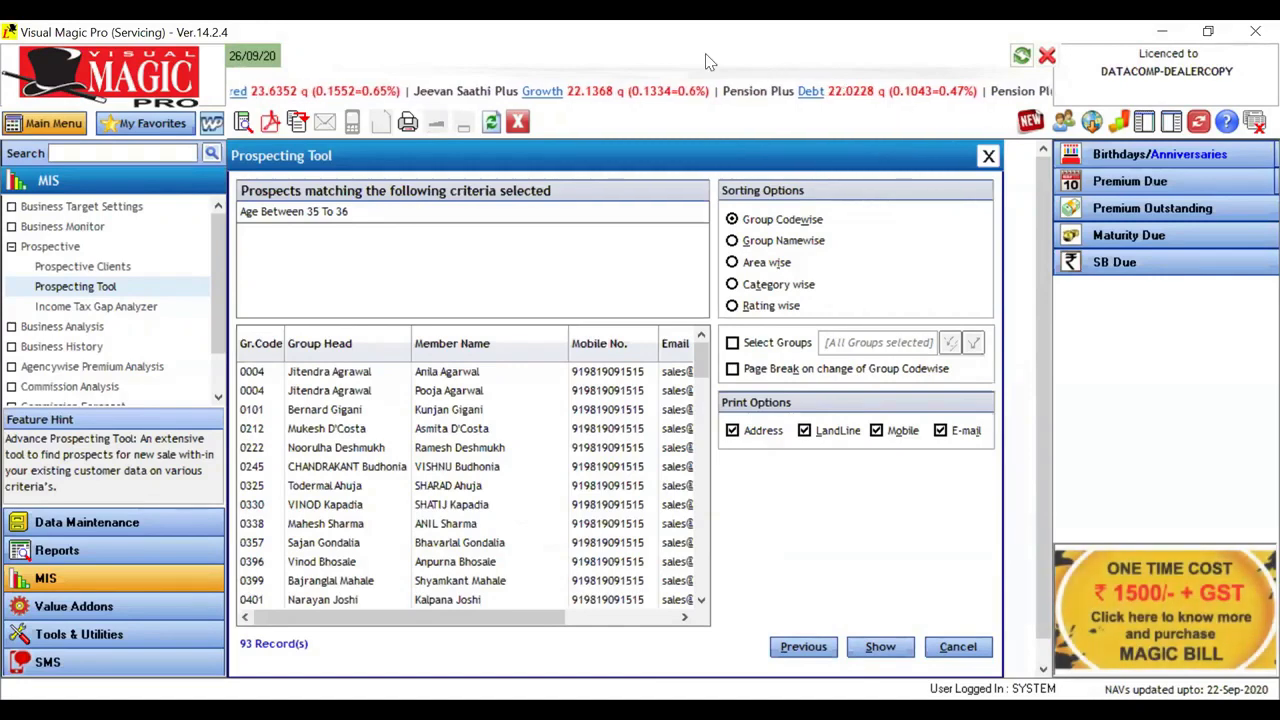
# Step: Review the list of matching prospects and show it as a report with Group Codewise sorting
pyautogui.moveTo(268, 383); pyautogui.dragTo(396, 327)
pyautogui.moveTo(280, 532)
pyautogui.mouseDown()
pyautogui.moveTo(302, 595)
pyautogui.moveTo(415, 470)
pyautogui.mouseUp()
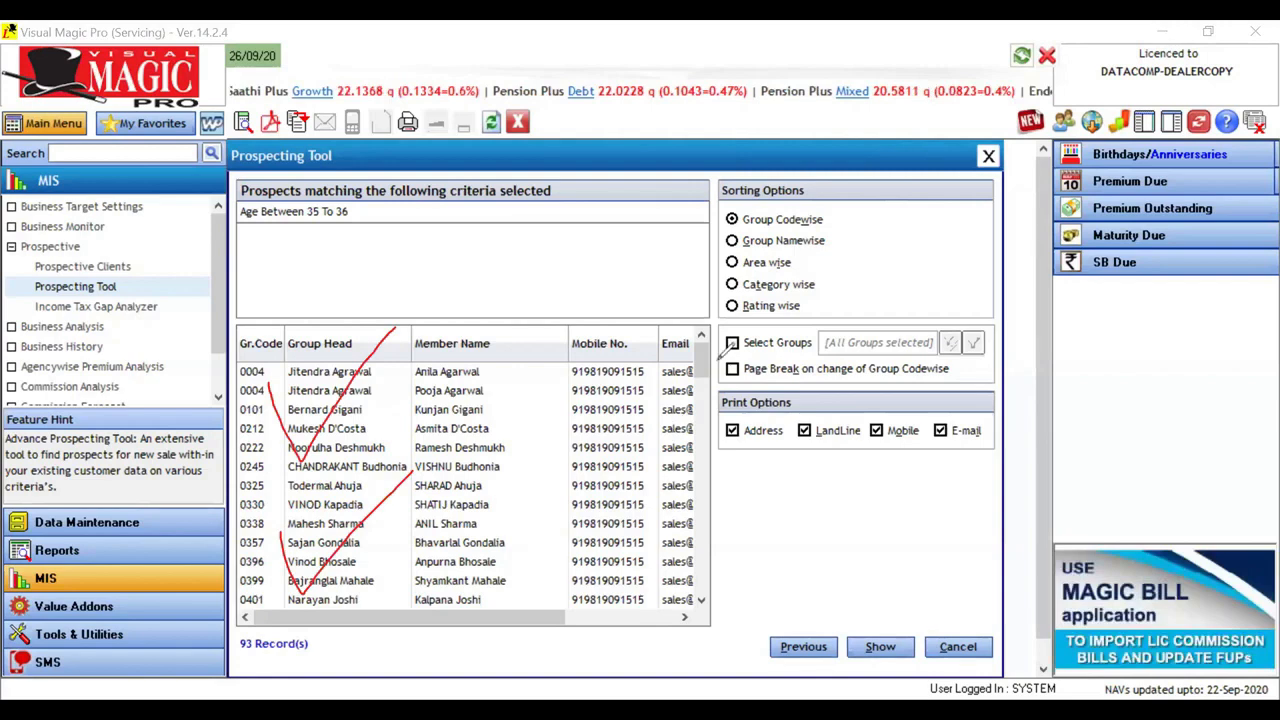
pyautogui.press('Escape')
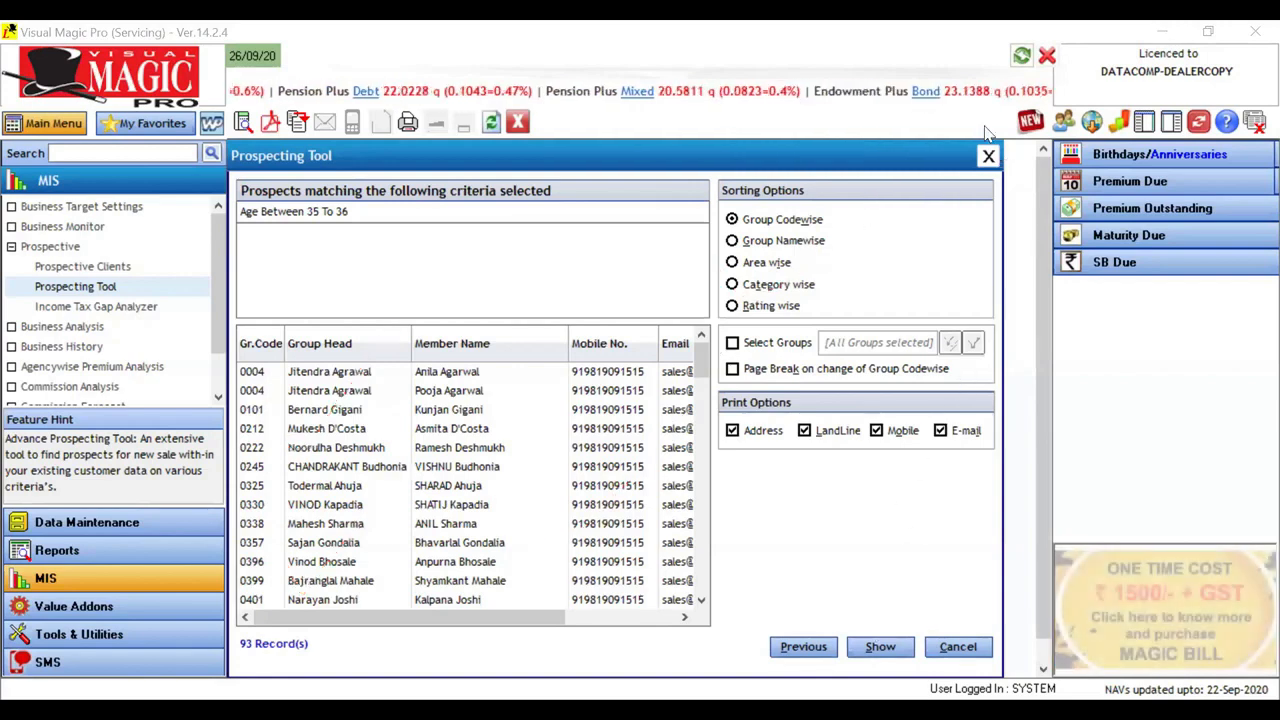
pyautogui.click(877, 649)
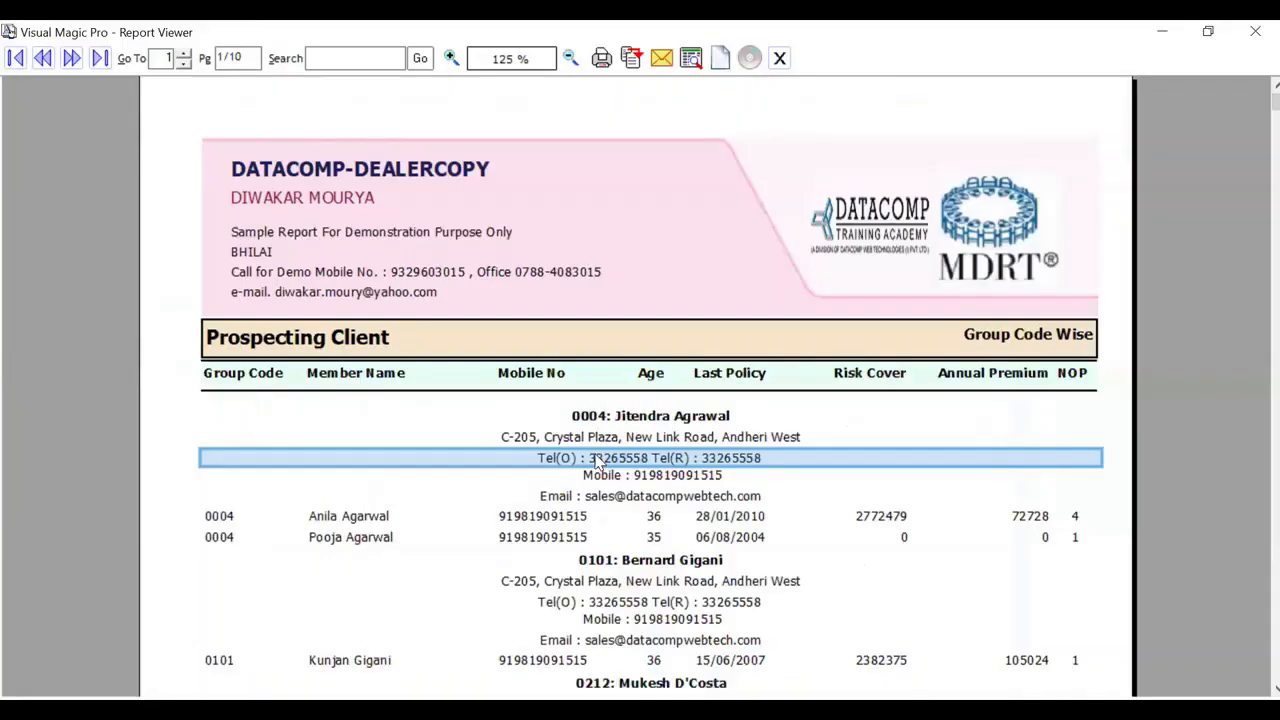
# Step: Examine the Prospecting Client report's group code, member name, mobile number, age and last policy columns
pyautogui.scroll(-8, 597, 460)
pyautogui.scroll(4, 597, 460)
pyautogui.scroll(4, 597, 460)
pyautogui.scroll(-2, 597, 460)
pyautogui.scroll(1, 568, 446)
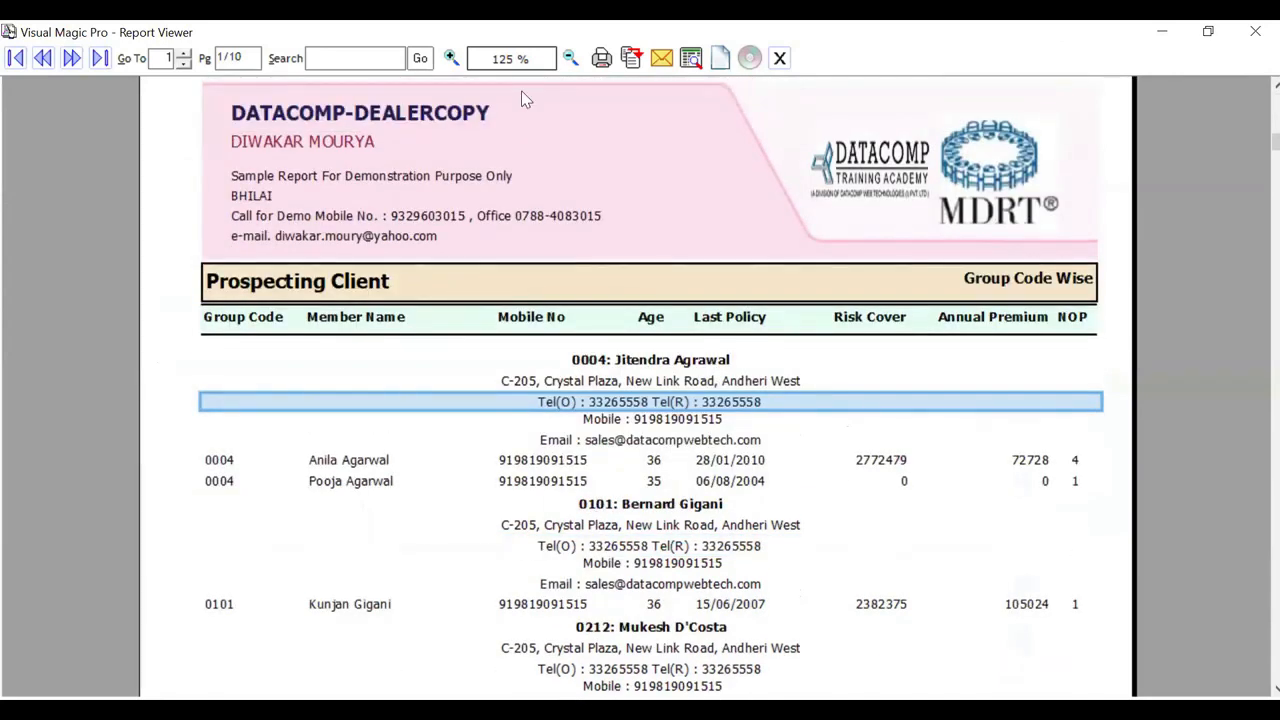
pyautogui.moveTo(179, 325); pyautogui.dragTo(184, 336)
pyautogui.moveTo(183, 440)
pyautogui.mouseDown()
pyautogui.moveTo(189, 453)
pyautogui.moveTo(255, 392)
pyautogui.mouseUp()
pyautogui.moveTo(320, 338)
pyautogui.mouseDown()
pyautogui.moveTo(346, 347)
pyautogui.moveTo(422, 272)
pyautogui.mouseUp()
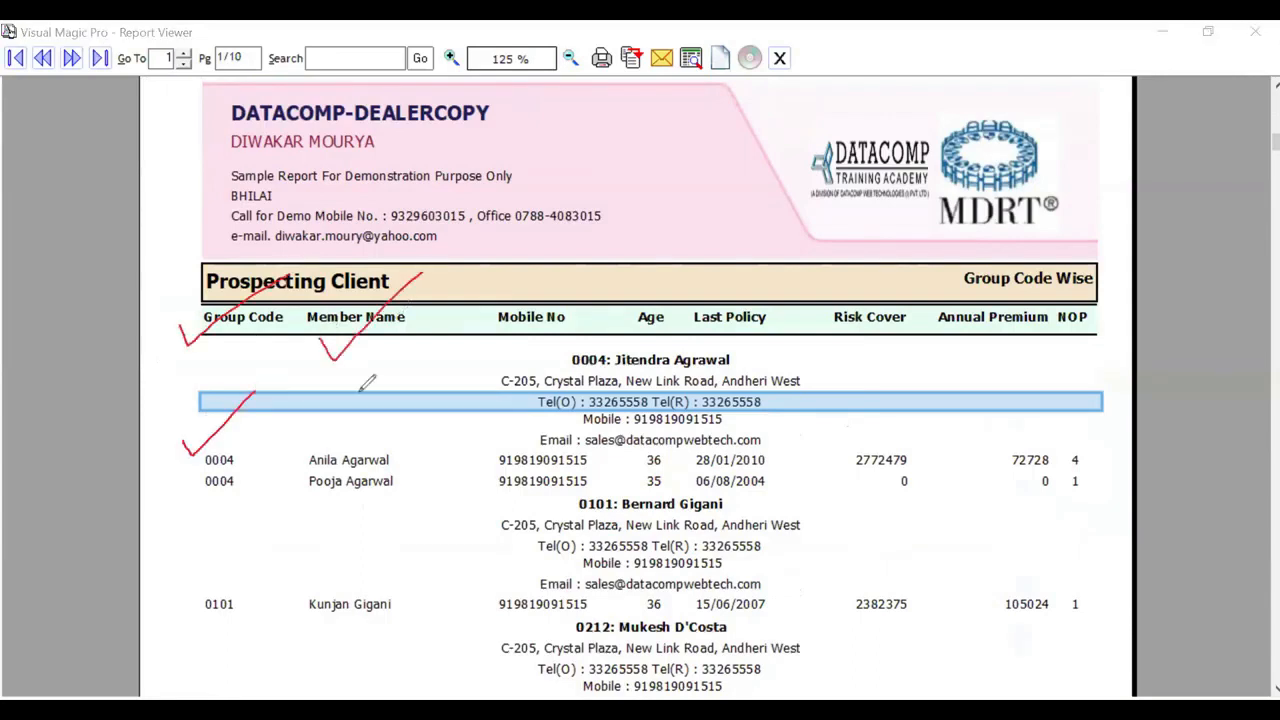
pyautogui.moveTo(502, 340)
pyautogui.mouseDown()
pyautogui.moveTo(510, 355)
pyautogui.moveTo(582, 292)
pyautogui.mouseUp()
pyautogui.moveTo(507, 425); pyautogui.dragTo(567, 386)
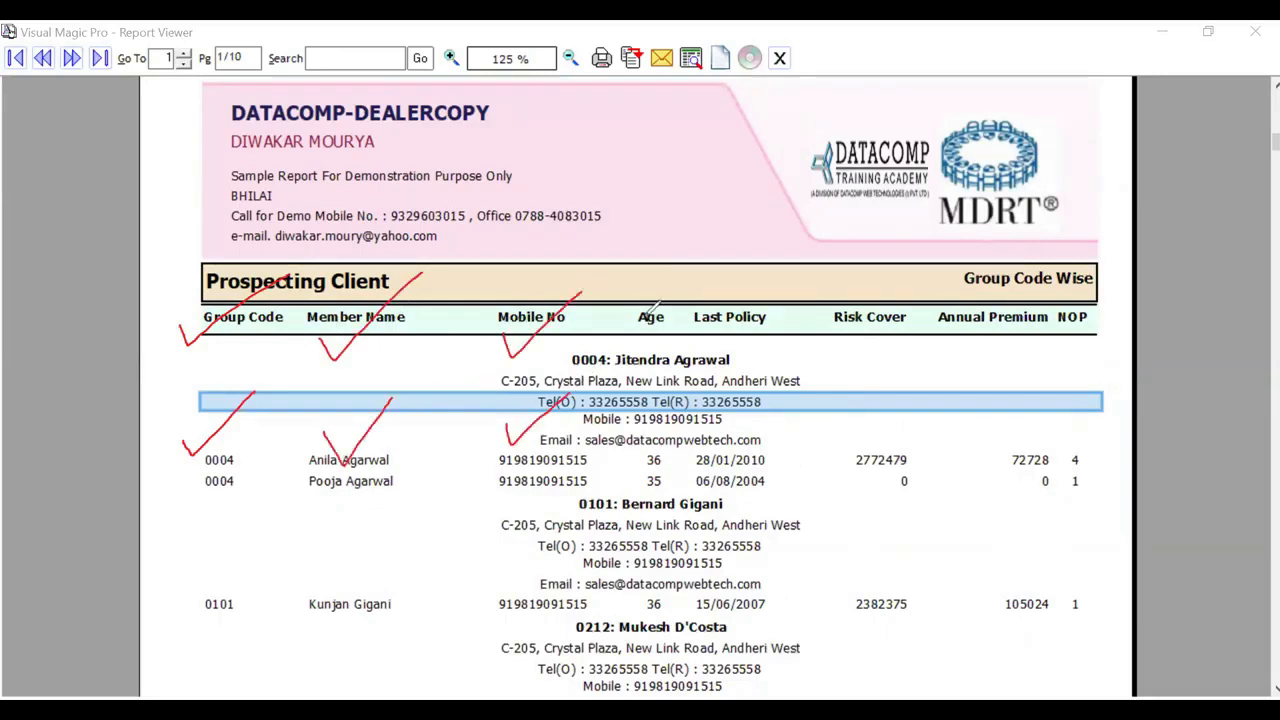
pyautogui.moveTo(627, 300); pyautogui.dragTo(685, 259)
pyautogui.moveTo(641, 447); pyautogui.dragTo(676, 416)
pyautogui.moveTo(712, 285); pyautogui.dragTo(775, 266)
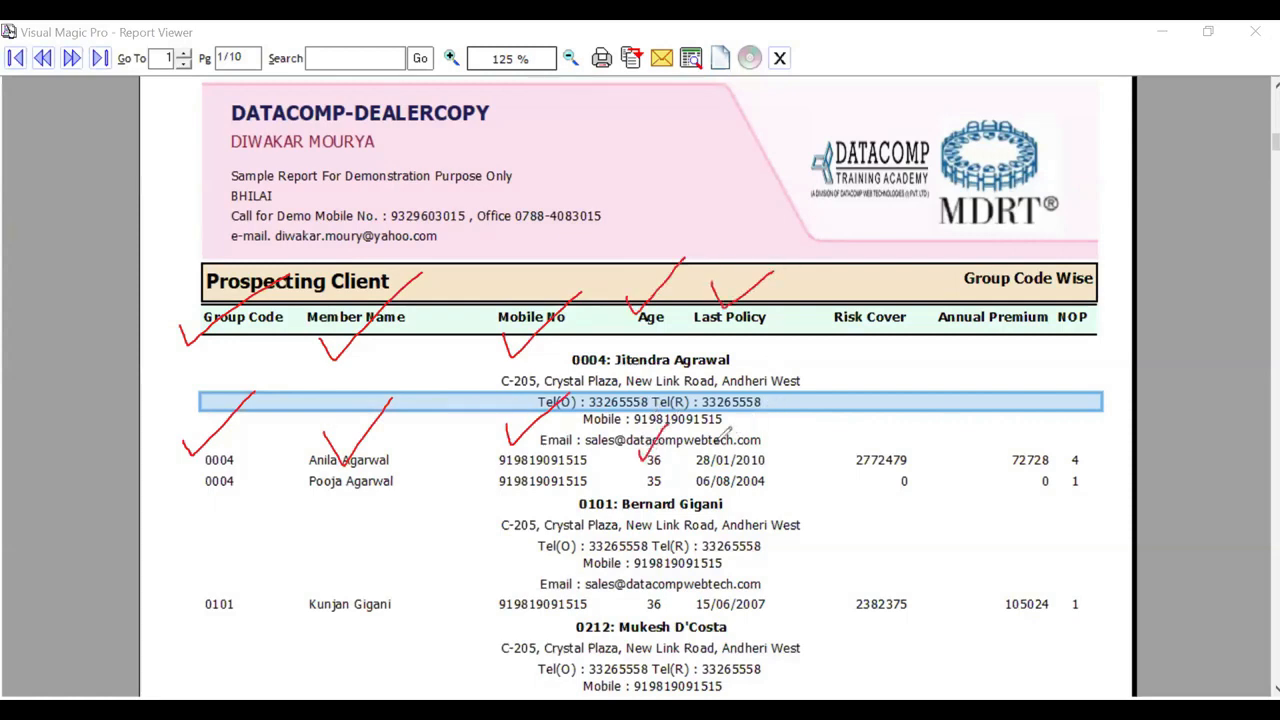
pyautogui.moveTo(724, 432)
pyautogui.mouseDown()
pyautogui.moveTo(780, 460)
pyautogui.moveTo(766, 438)
pyautogui.moveTo(703, 442)
pyautogui.mouseUp()
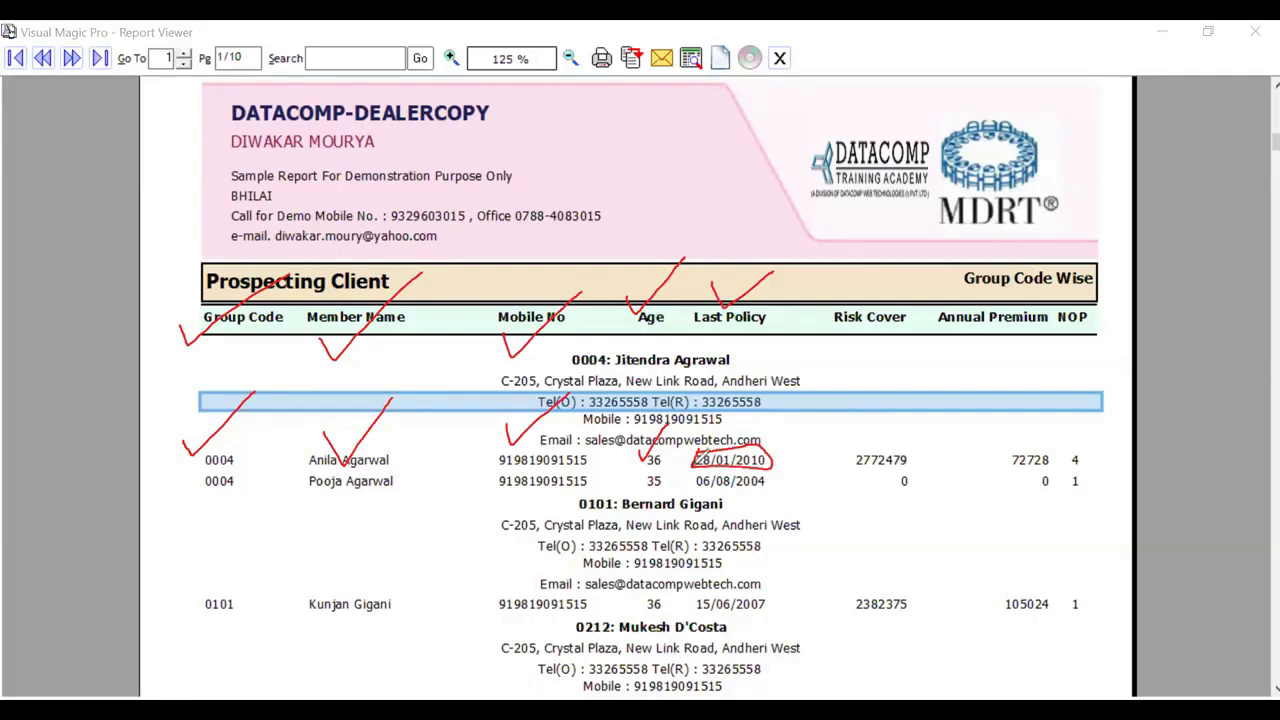
pyautogui.moveTo(696, 455)
pyautogui.mouseDown()
pyautogui.moveTo(692, 486)
pyautogui.moveTo(714, 494)
pyautogui.moveTo(774, 488)
pyautogui.moveTo(778, 460)
pyautogui.mouseUp()
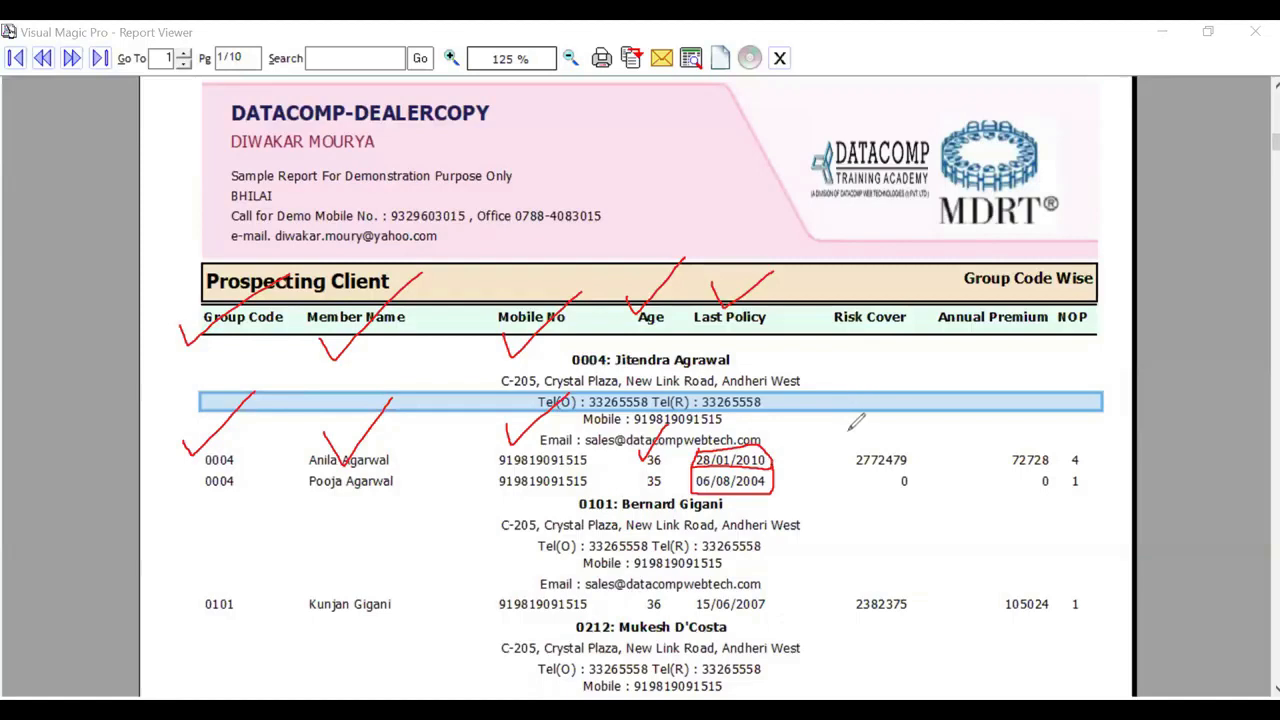
# Step: Examine the risk cover, annual premium and NOP columns for the members of the first group
pyautogui.moveTo(849, 431); pyautogui.dragTo(918, 355)
pyautogui.moveTo(956, 386); pyautogui.dragTo(1034, 322)
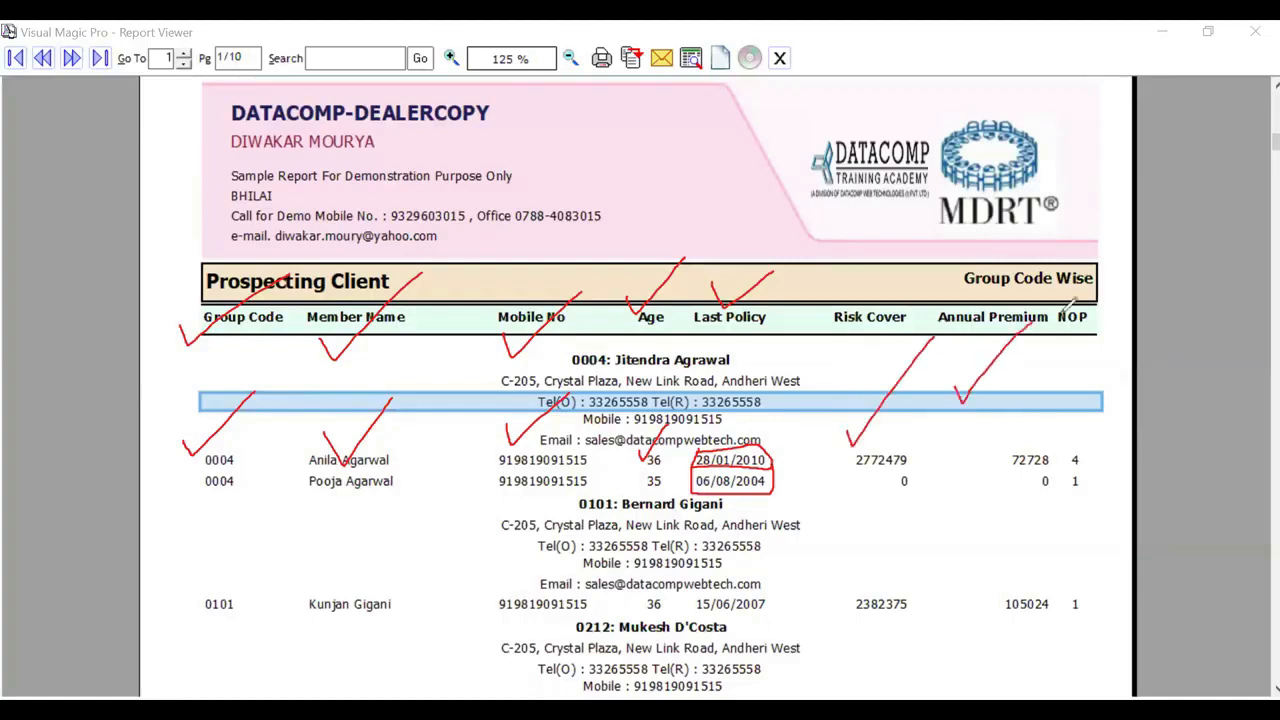
pyautogui.moveTo(1108, 358)
pyautogui.mouseDown()
pyautogui.moveTo(1108, 294)
pyautogui.moveTo(1046, 286)
pyautogui.moveTo(1058, 300)
pyautogui.mouseUp()
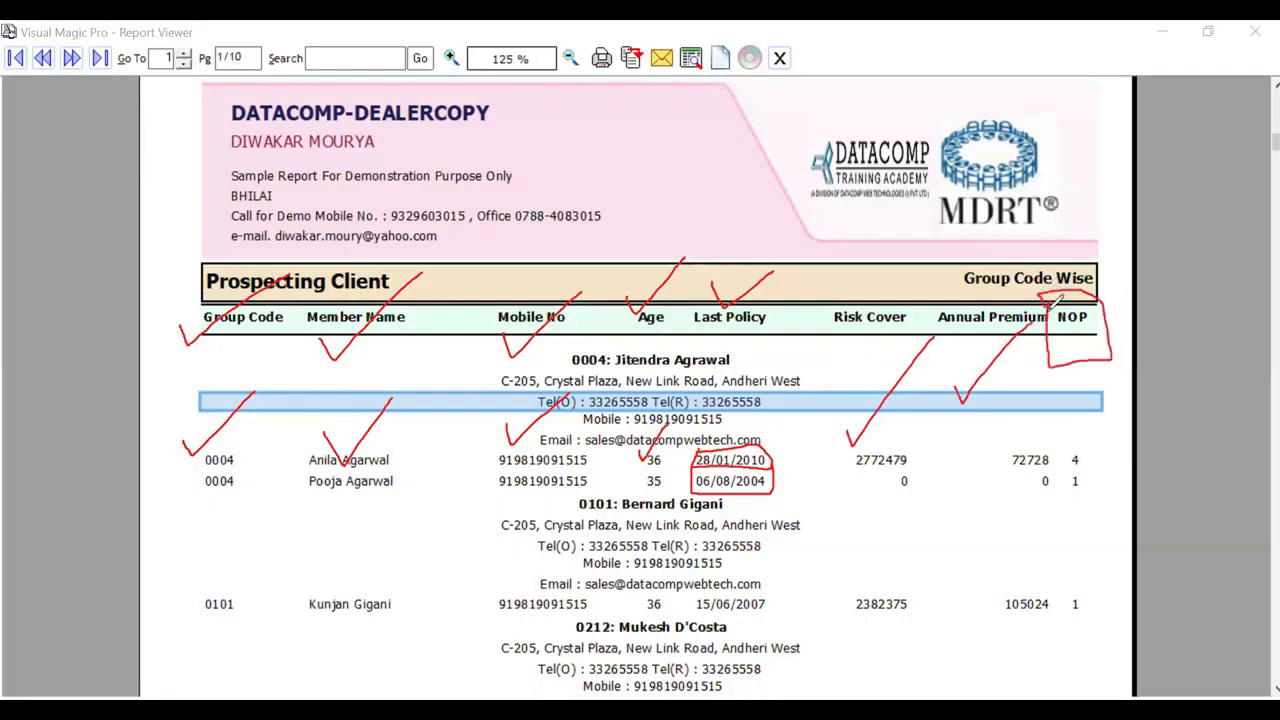
pyautogui.moveTo(1062, 452)
pyautogui.mouseDown()
pyautogui.moveTo(1086, 468)
pyautogui.moveTo(1090, 455)
pyautogui.moveTo(1060, 447)
pyautogui.moveTo(1066, 495)
pyautogui.moveTo(1080, 498)
pyautogui.moveTo(1091, 469)
pyautogui.mouseUp()
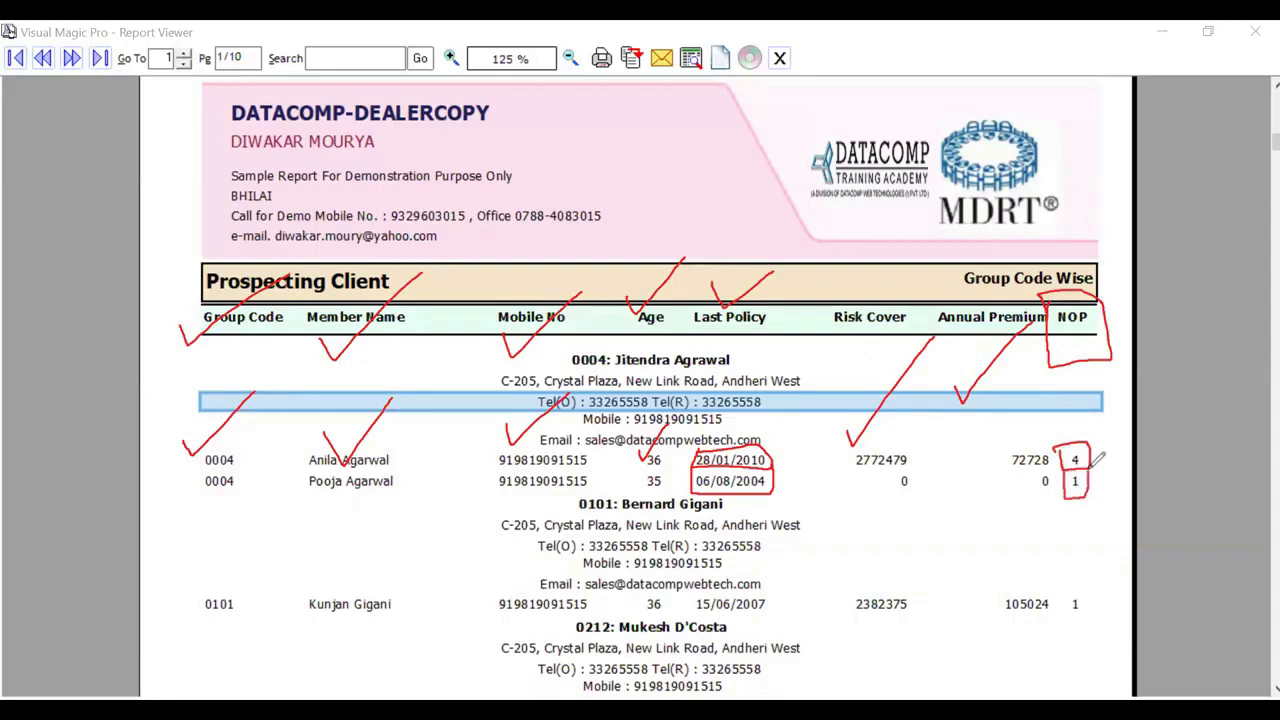
pyautogui.moveTo(1066, 438)
pyautogui.mouseDown()
pyautogui.moveTo(1077, 457)
pyautogui.moveTo(1172, 372)
pyautogui.mouseUp()
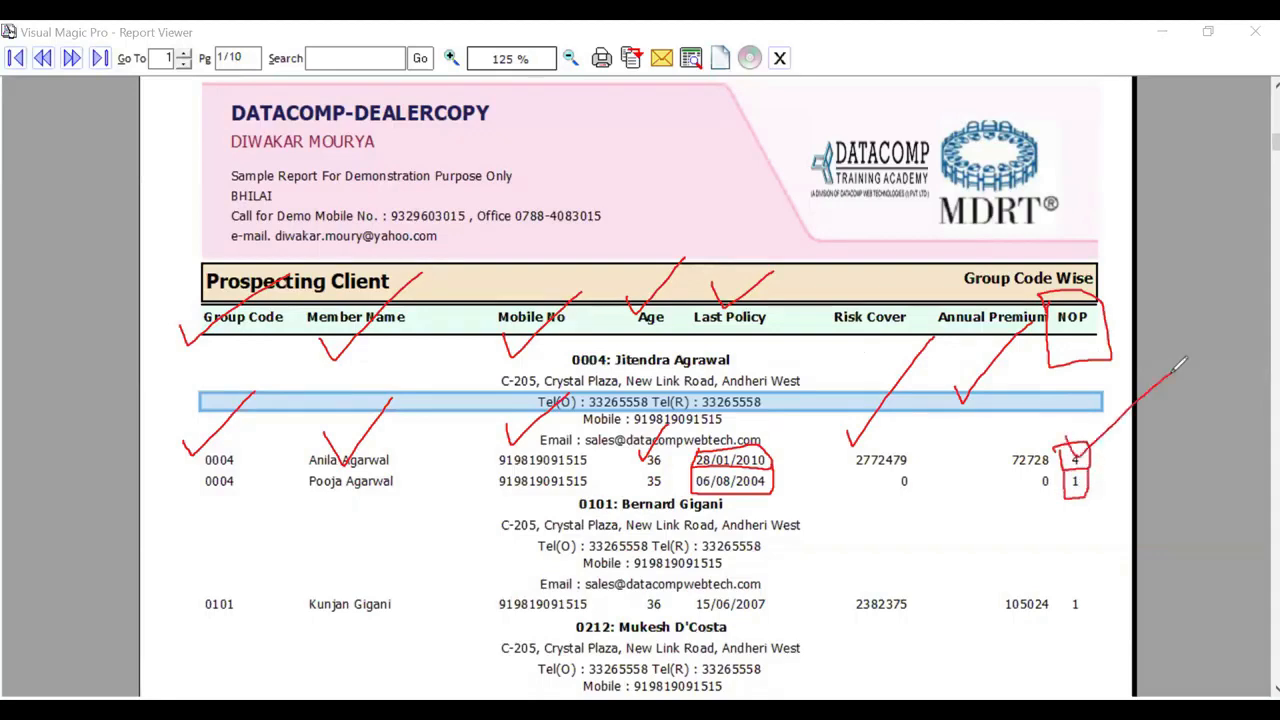
pyautogui.moveTo(769, 460); pyautogui.dragTo(836, 384)
pyautogui.moveTo(1090, 504); pyautogui.dragTo(1193, 394)
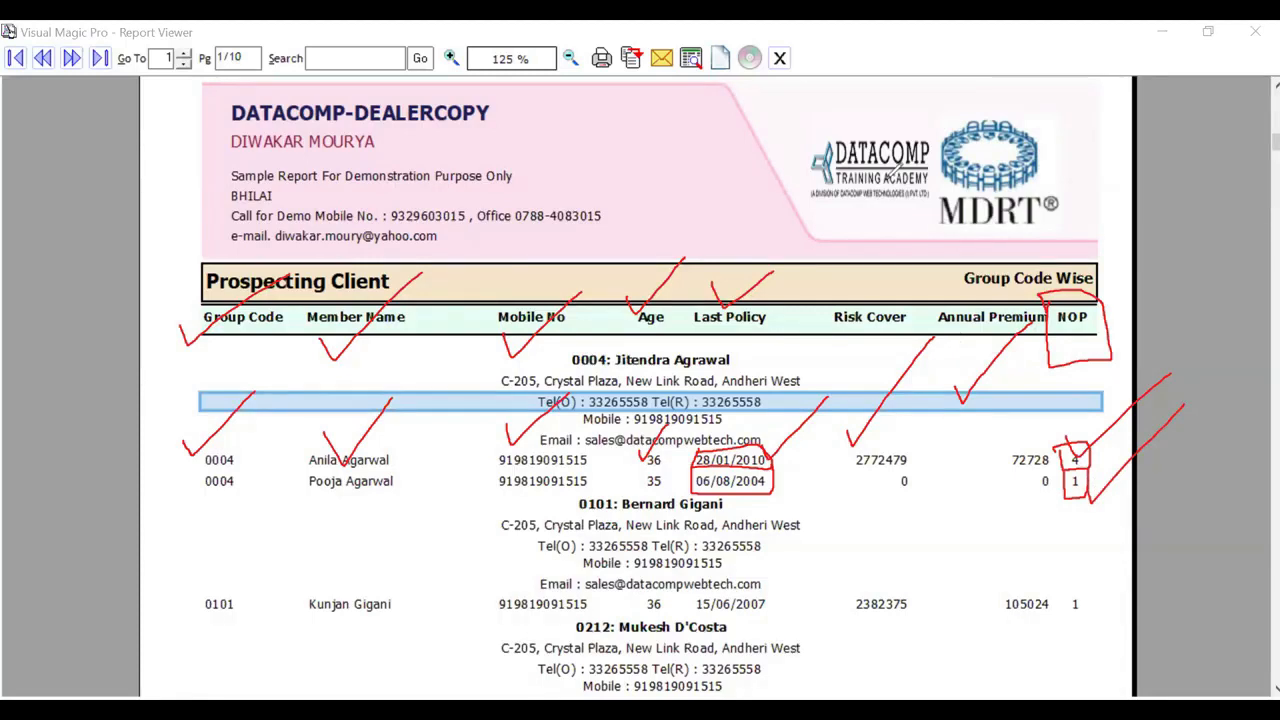
# Step: Close the Prospecting Client report and return to the Prospecting Tool's criteria
pyautogui.press('Escape')
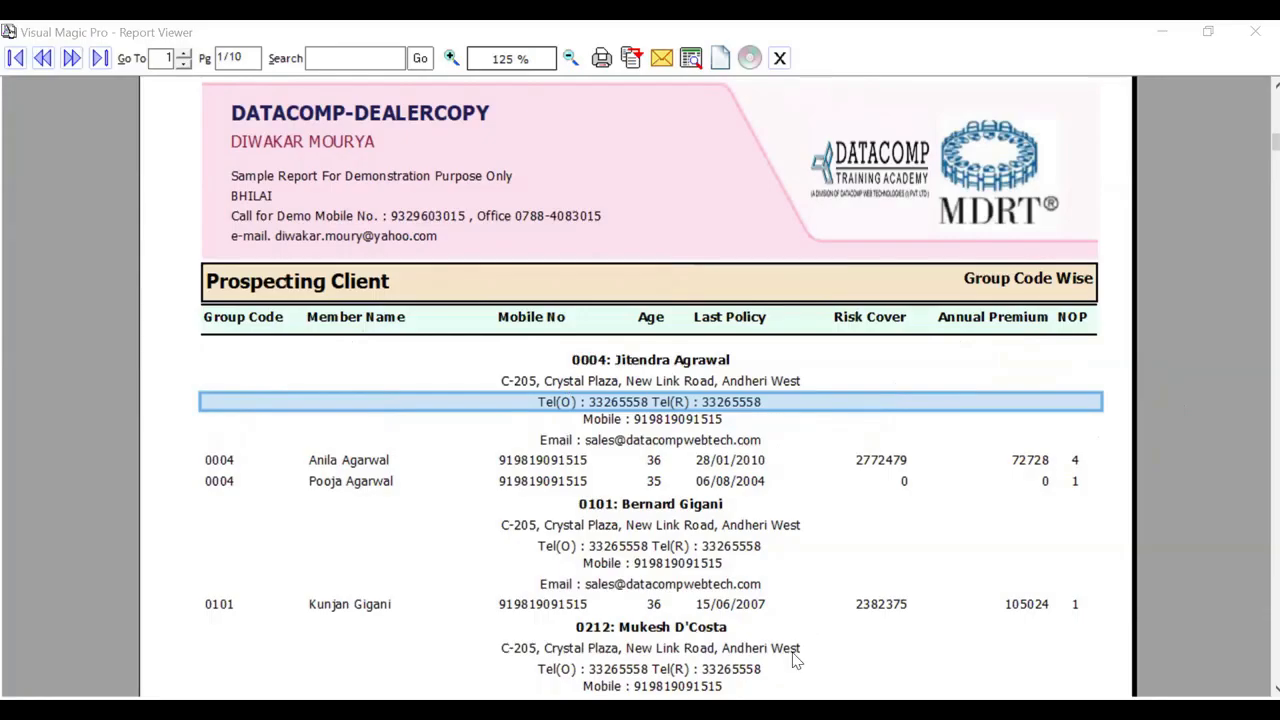
pyautogui.press('Escape')
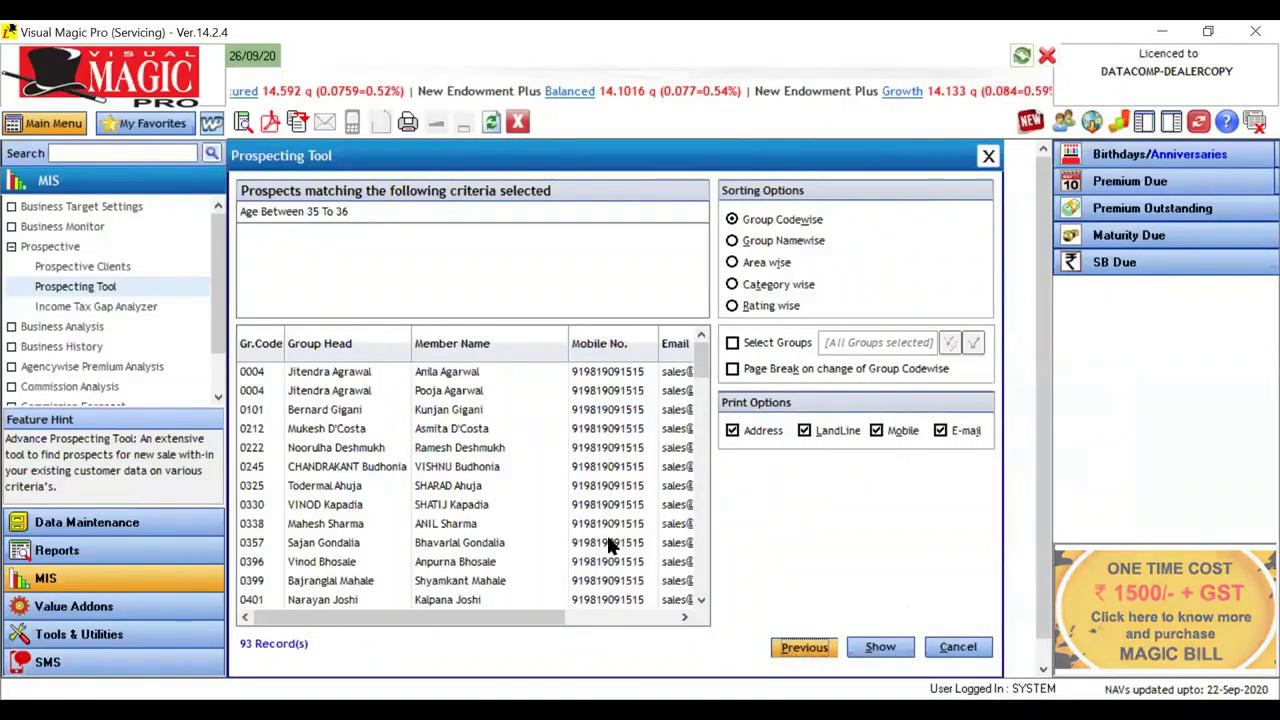
pyautogui.press('Return')
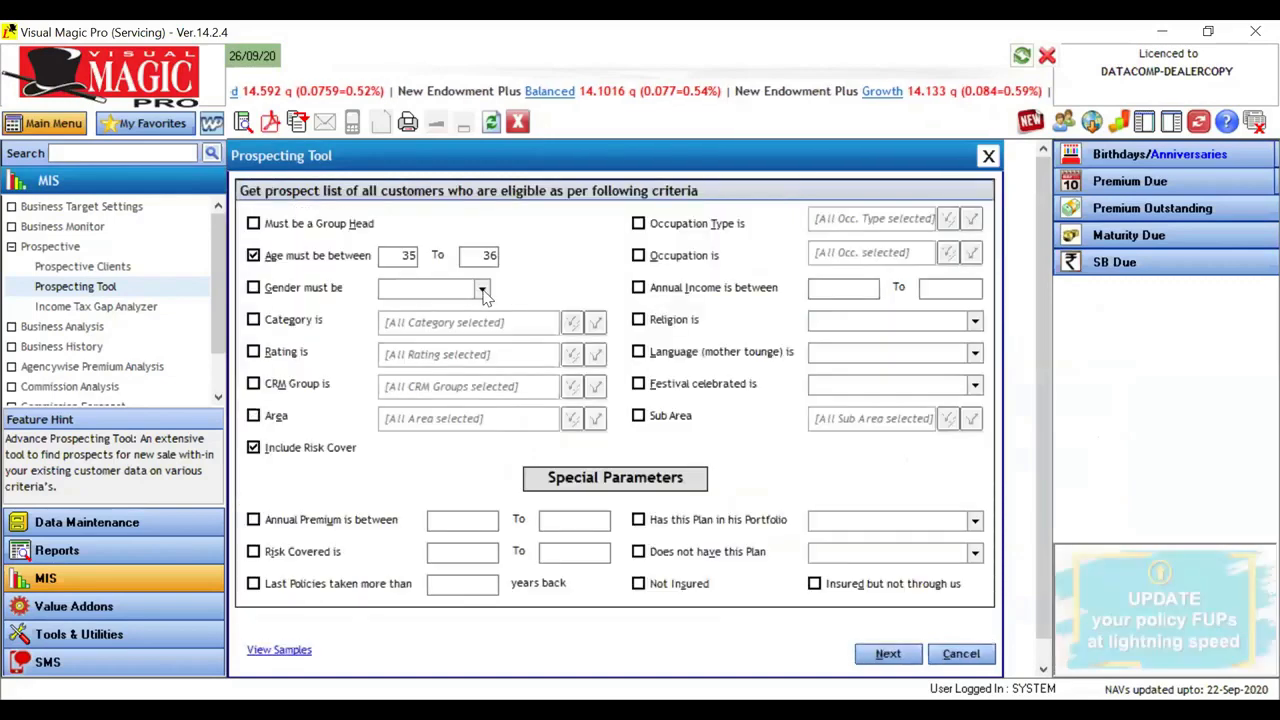
# Step: Try generating the prospect list with gender Female as the filter, stop the process and turn the gender criterion off
pyautogui.click(482, 289)
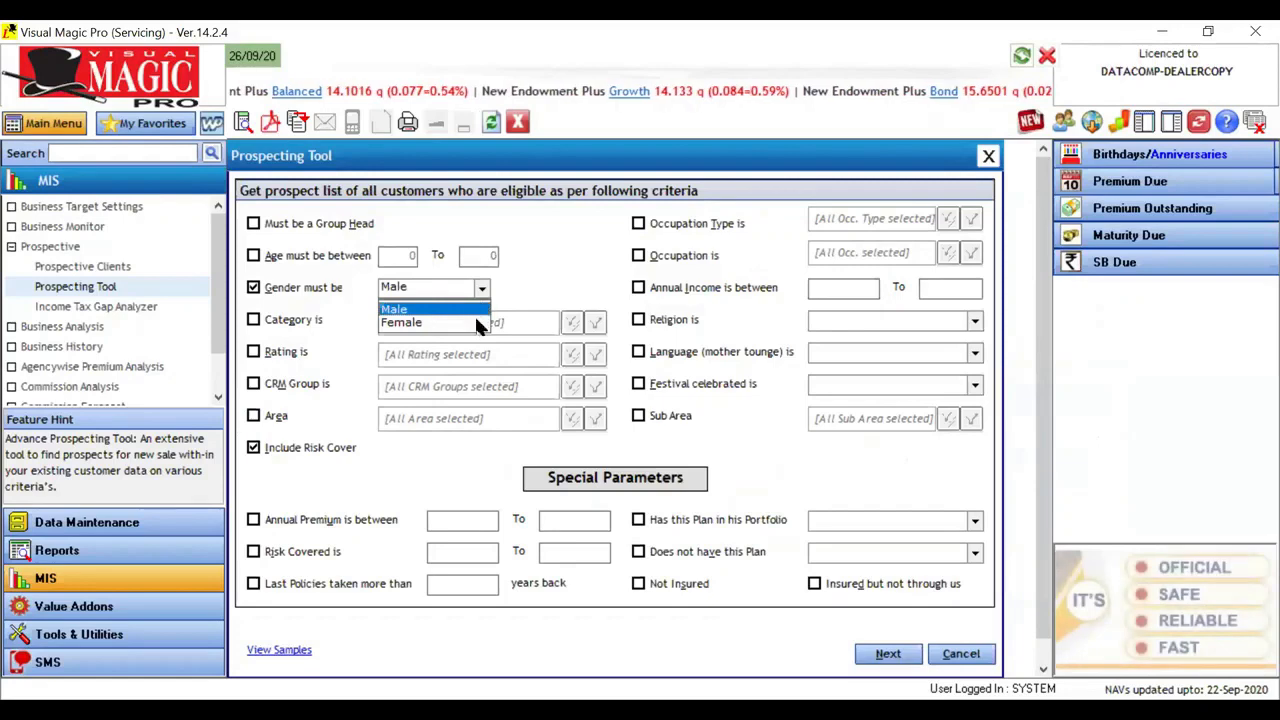
pyautogui.click(477, 323)
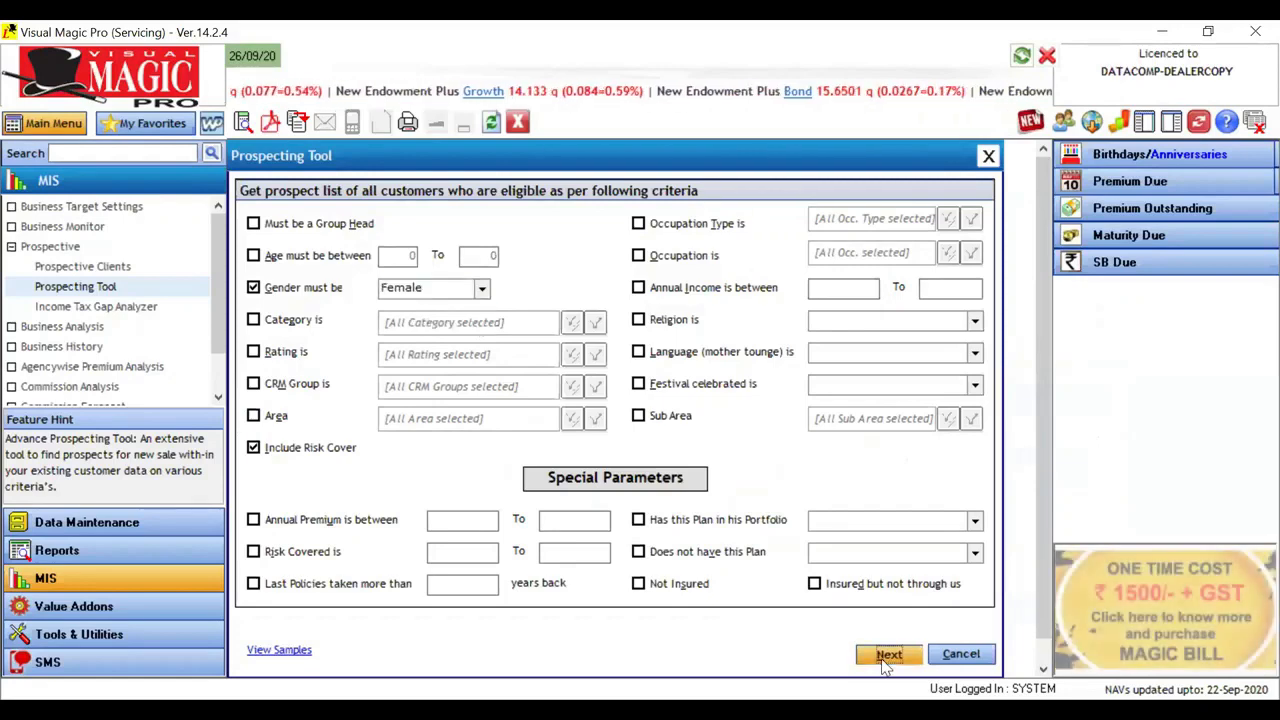
pyautogui.click(884, 660)
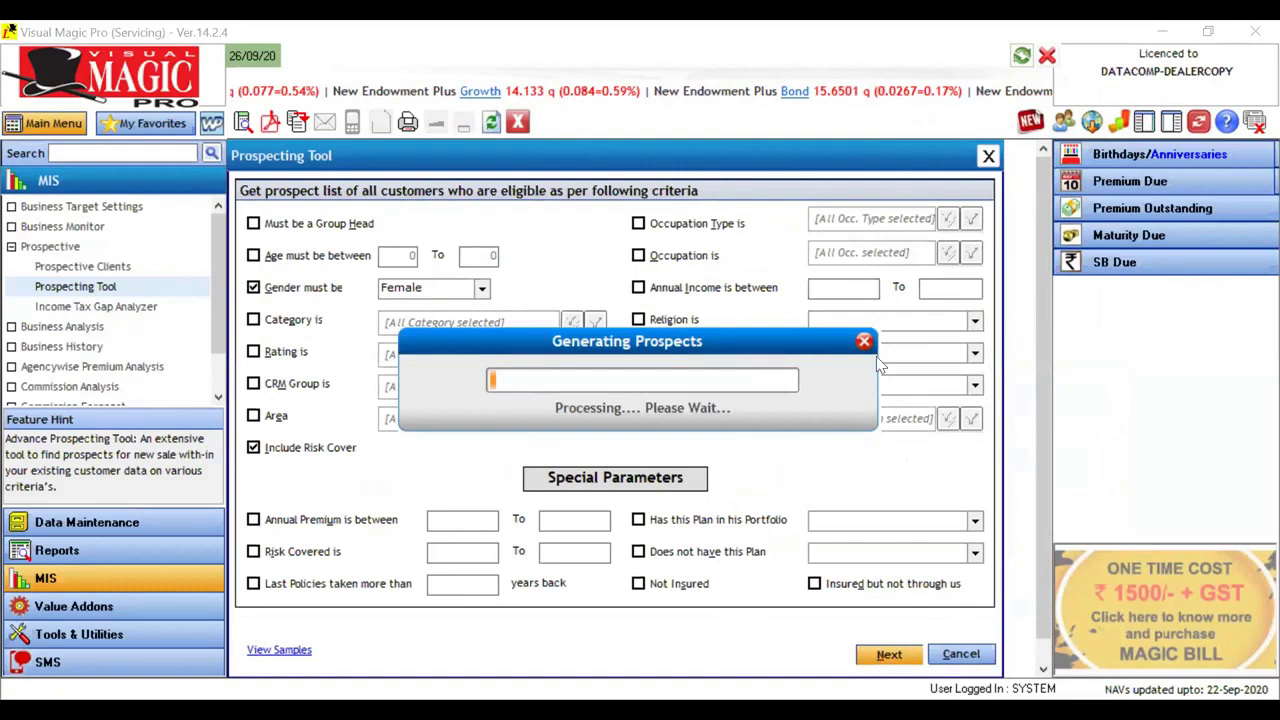
pyautogui.click(764, 431)
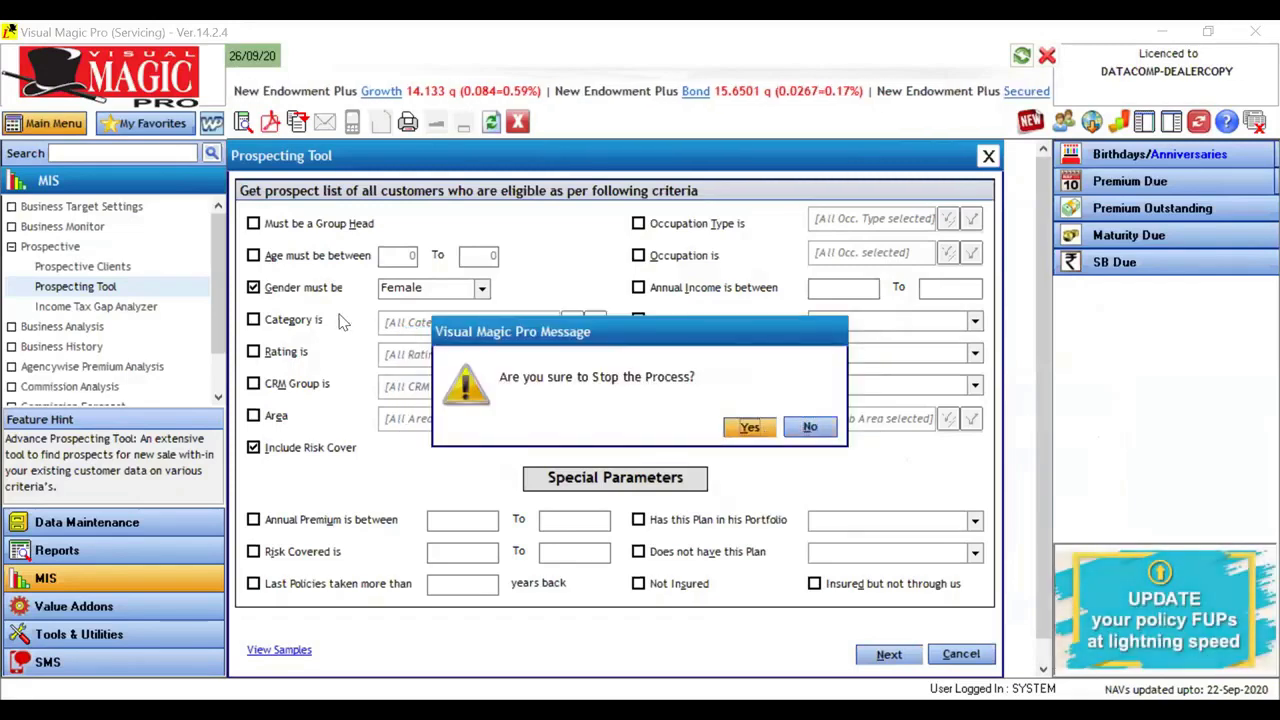
pyautogui.click(307, 290)
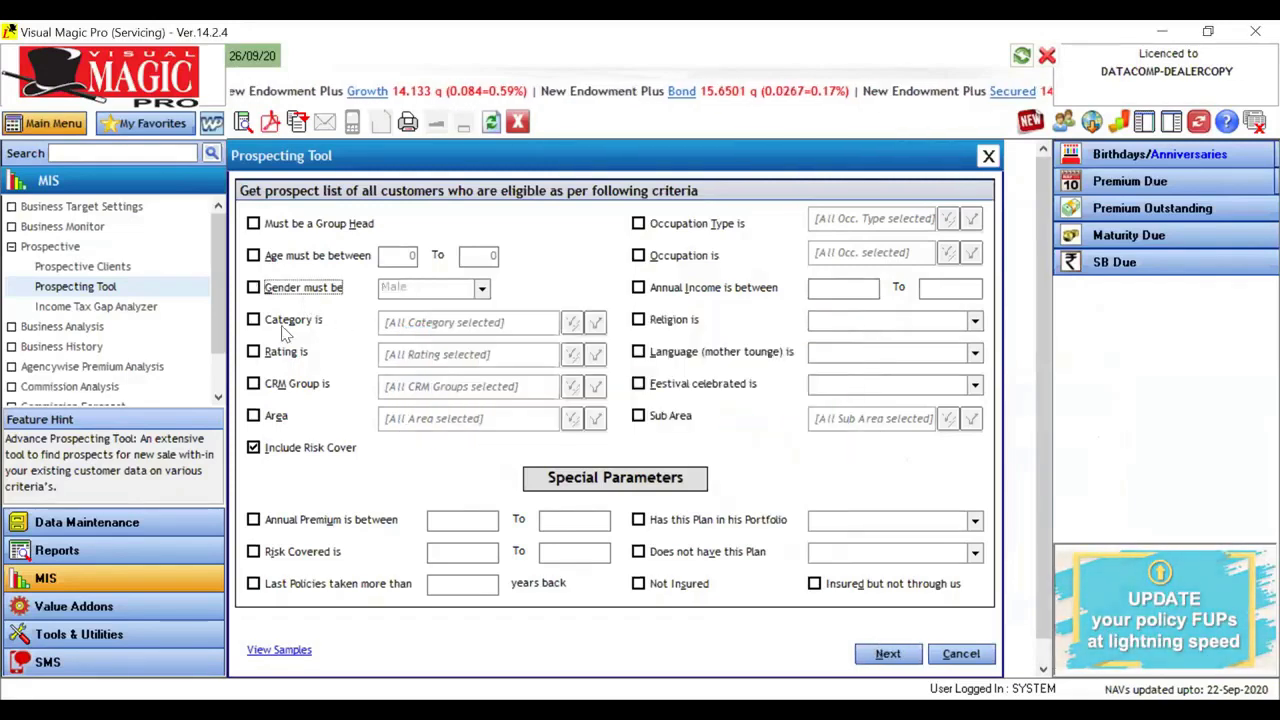
# Step: Restrict the prospects to the category Others, start generating the matching list and stop the process
pyautogui.click(285, 323)
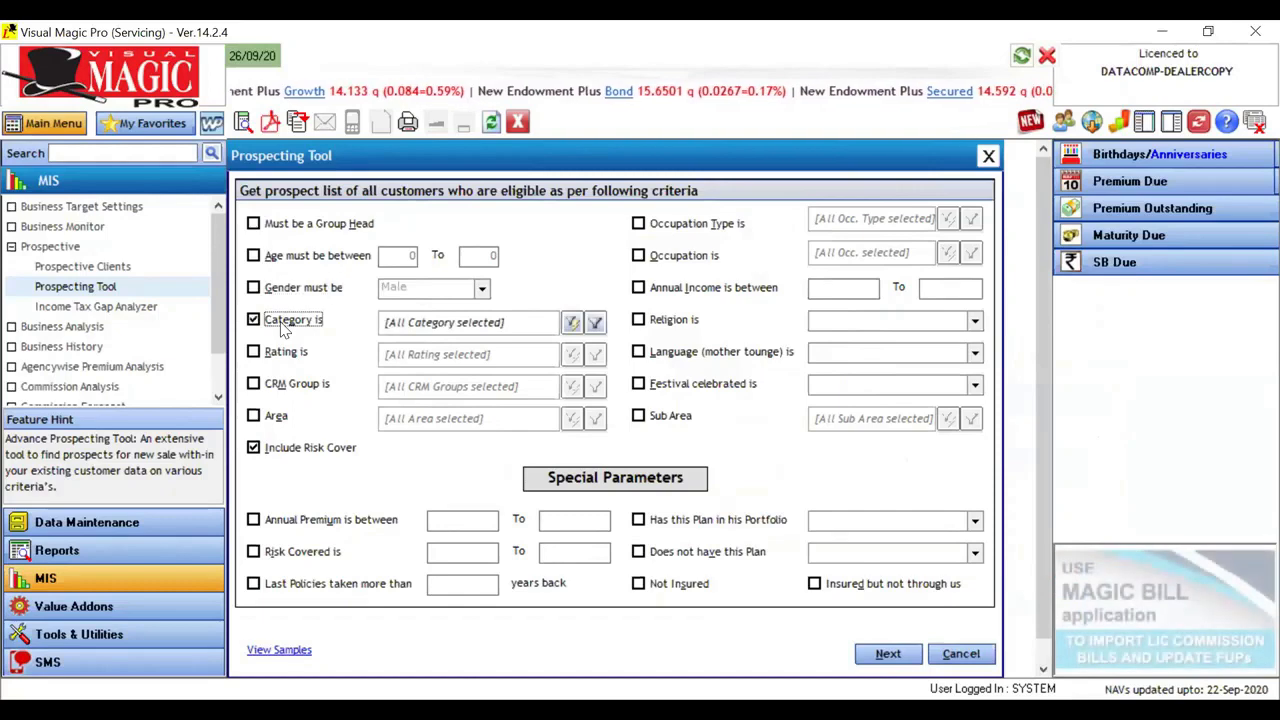
pyautogui.click(572, 325)
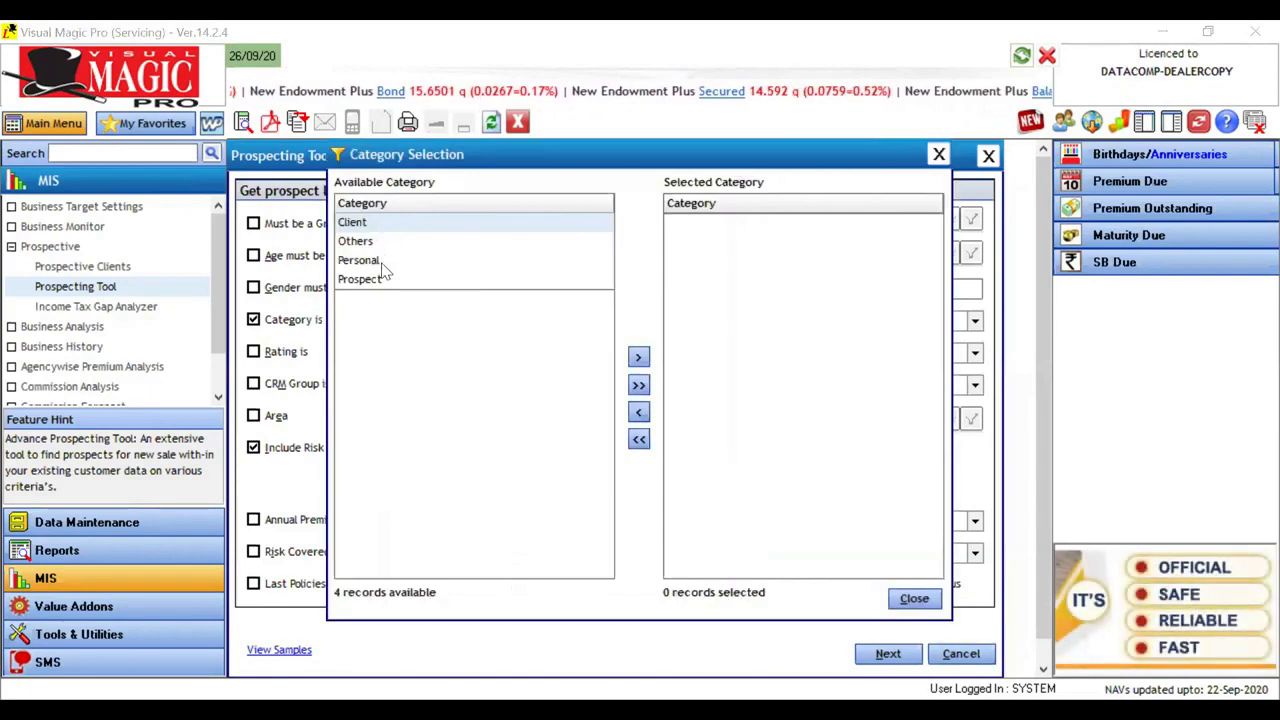
pyautogui.click(382, 264)
pyautogui.click(386, 282)
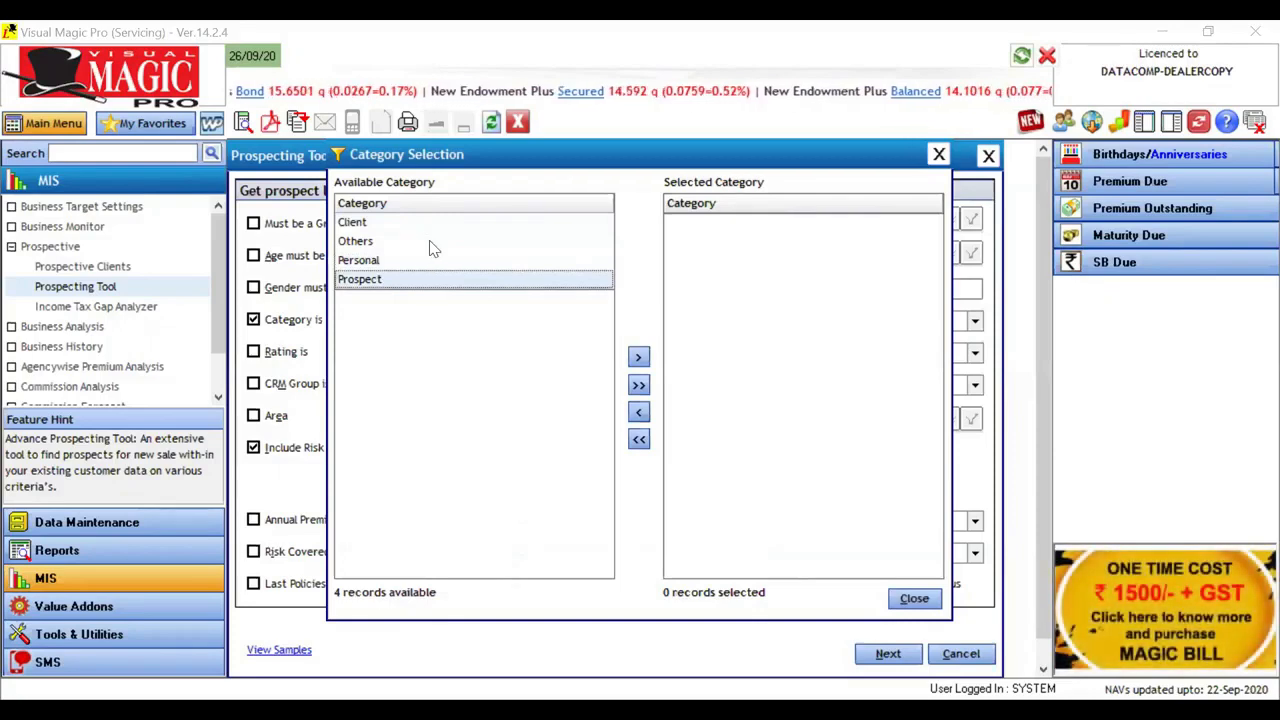
pyautogui.moveTo(430, 244); pyautogui.dragTo(885, 510)
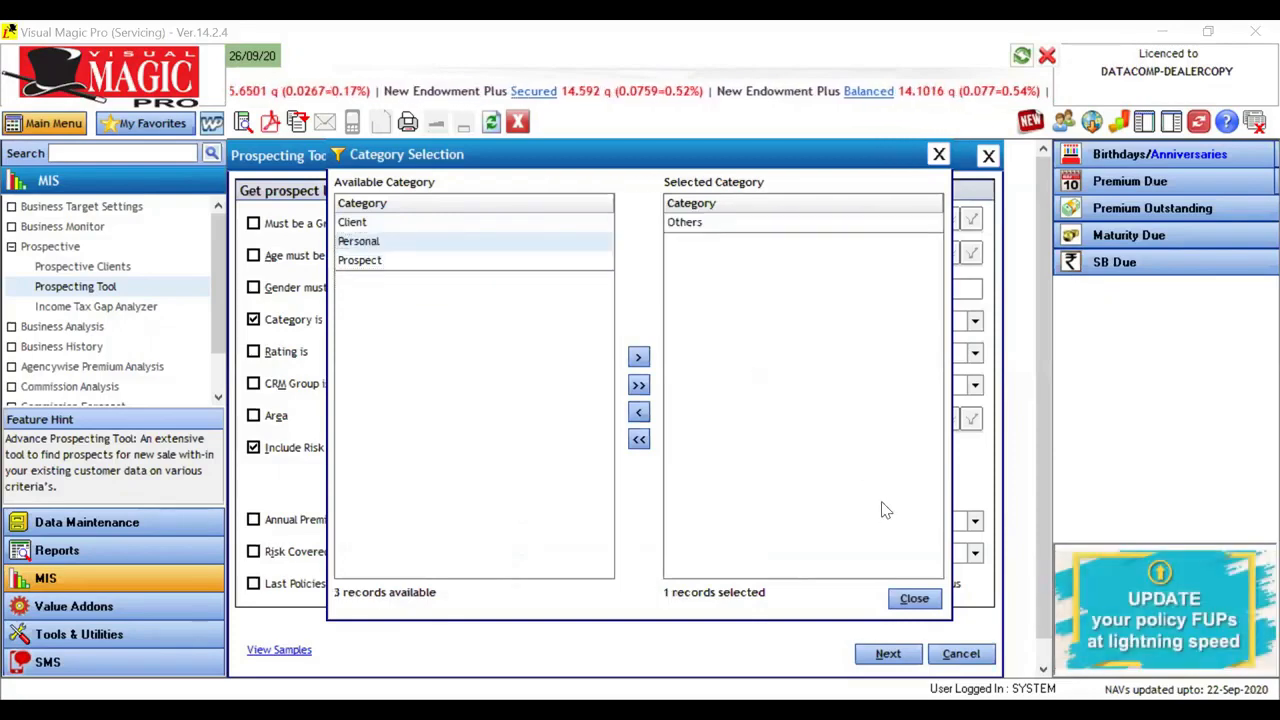
pyautogui.click(914, 603)
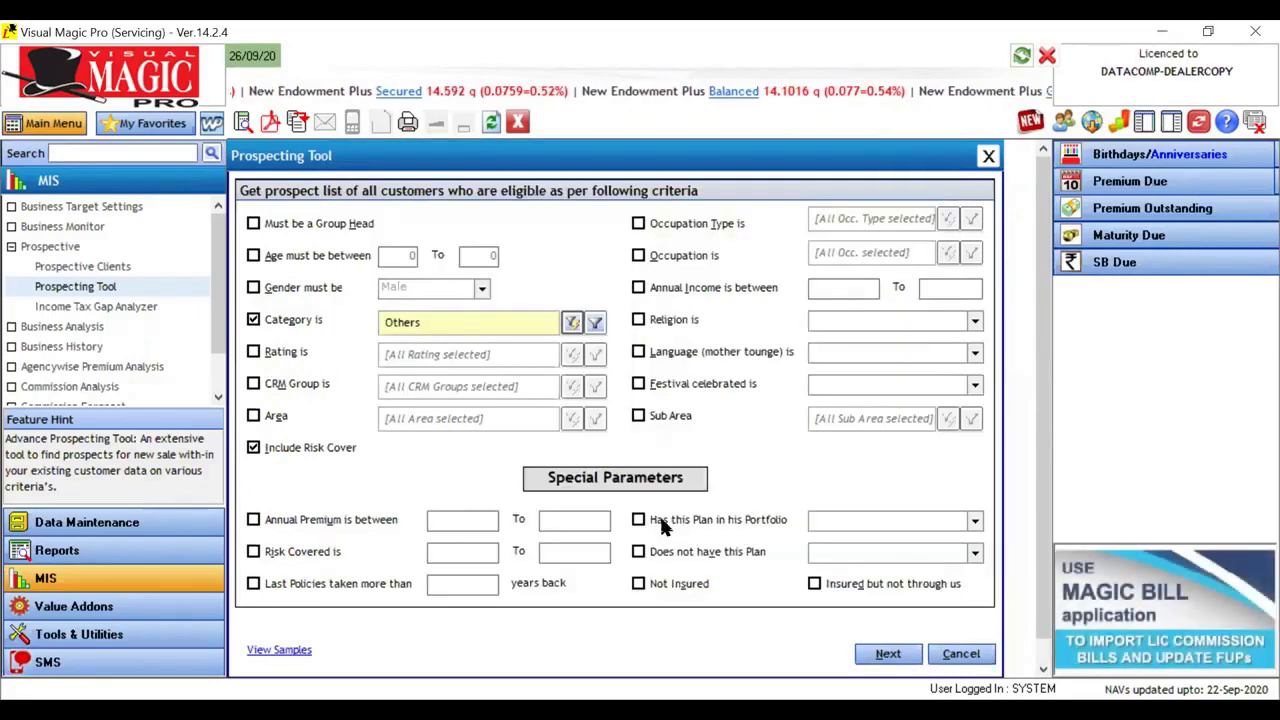
pyautogui.click(884, 655)
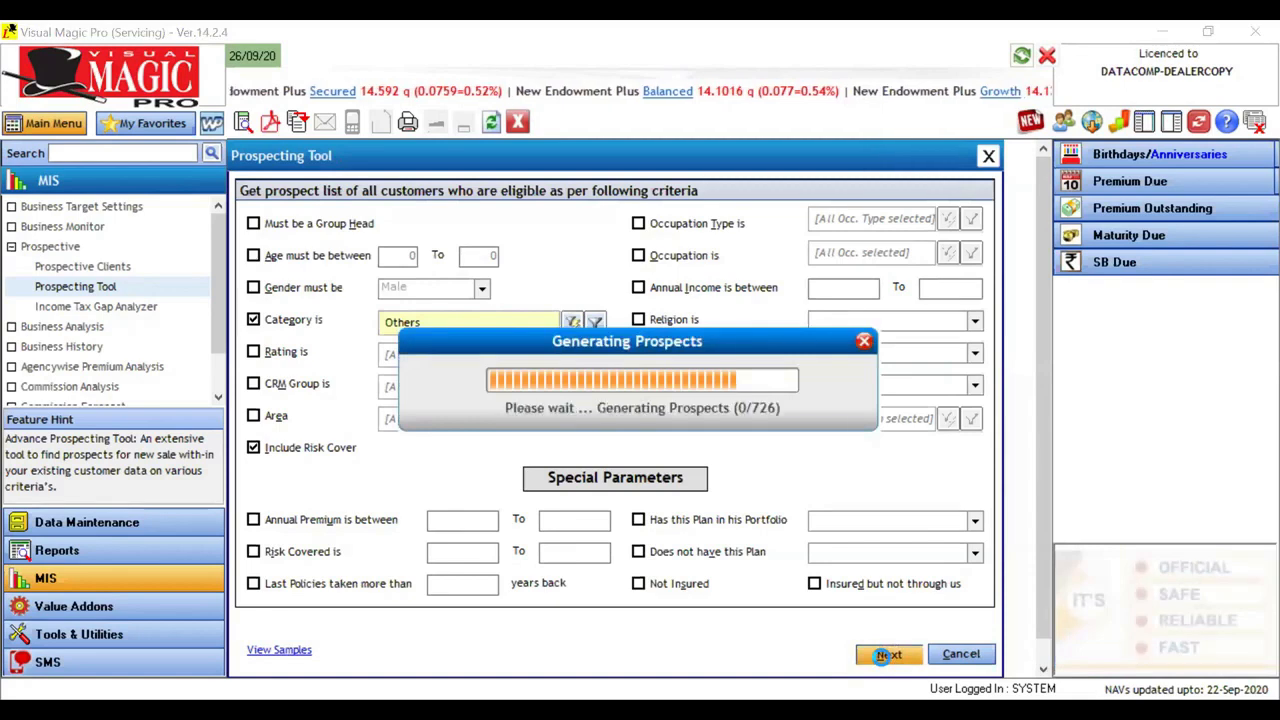
pyautogui.click(865, 343)
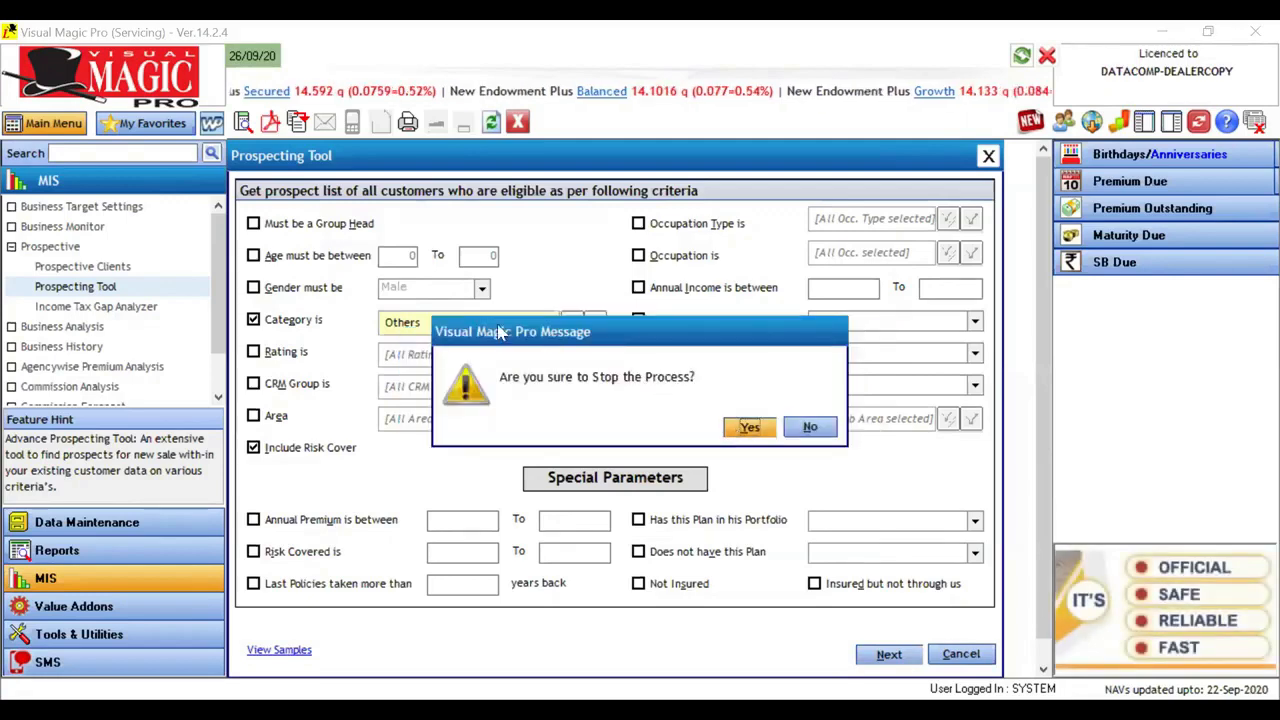
pyautogui.press('Return')
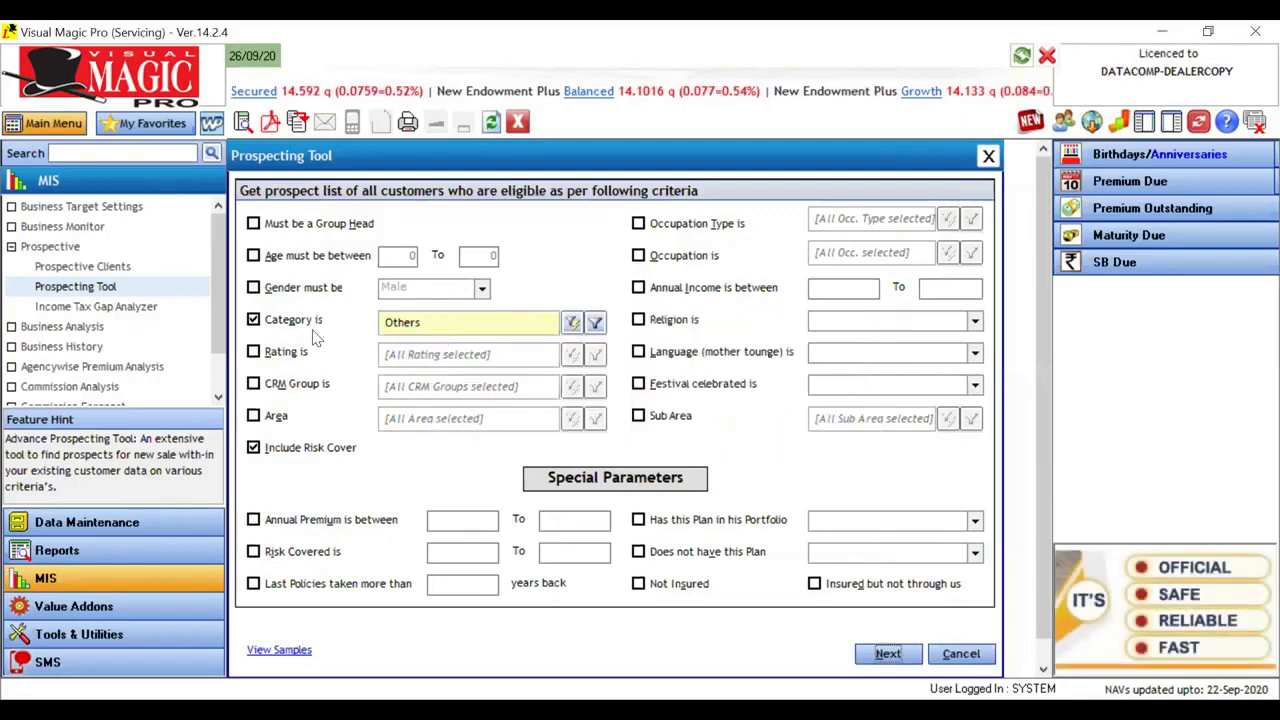
# Step: Remove Others from the selected categories and turn off the category criterion
pyautogui.click(255, 320)
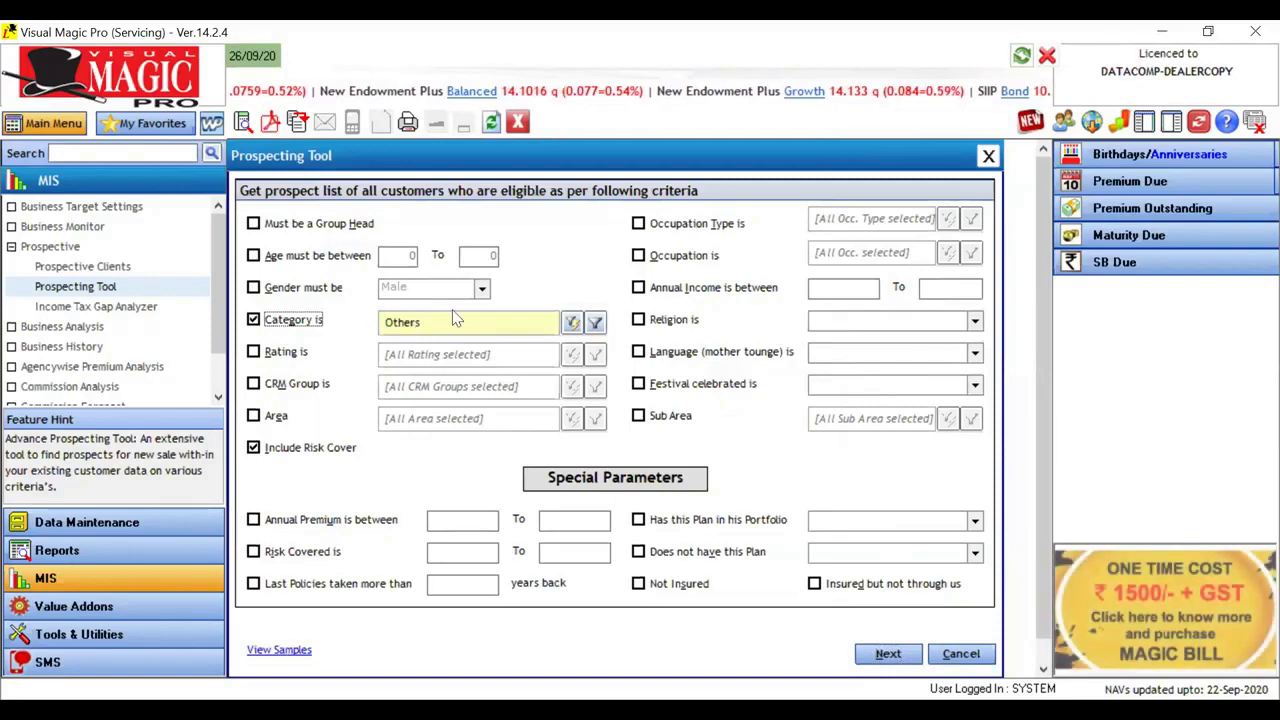
pyautogui.click(571, 322)
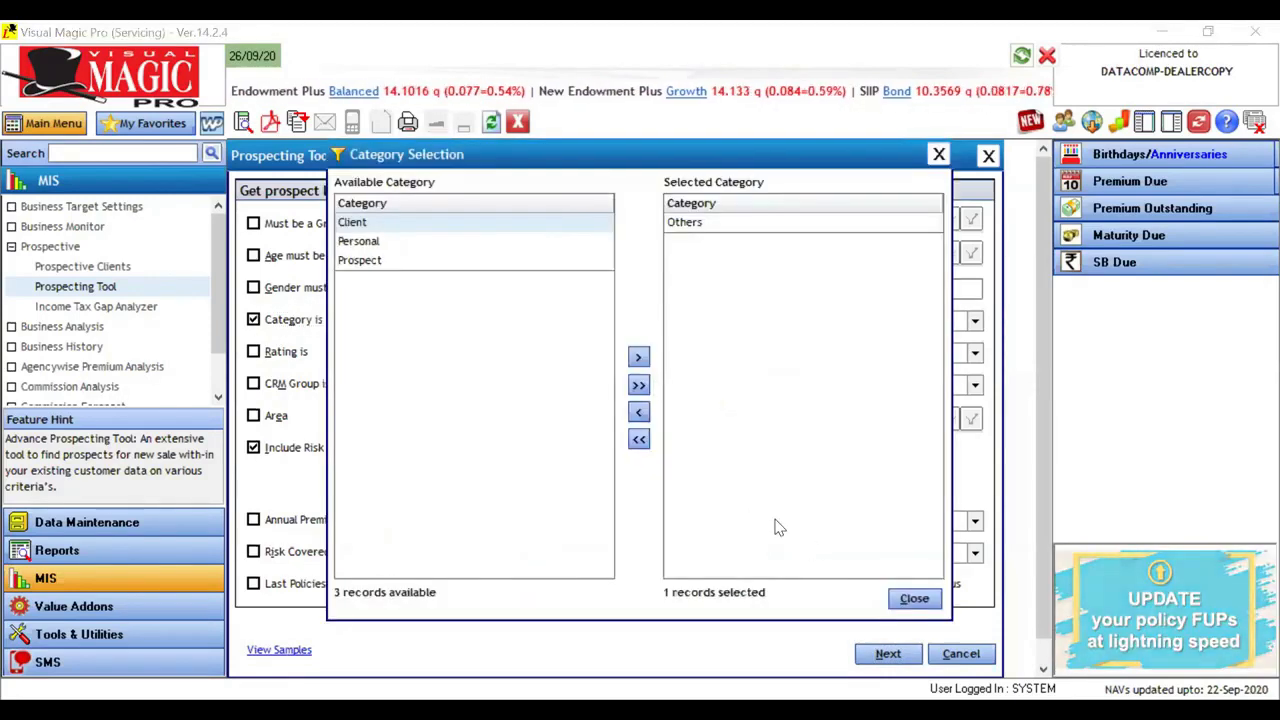
pyautogui.doubleClick(900, 223)
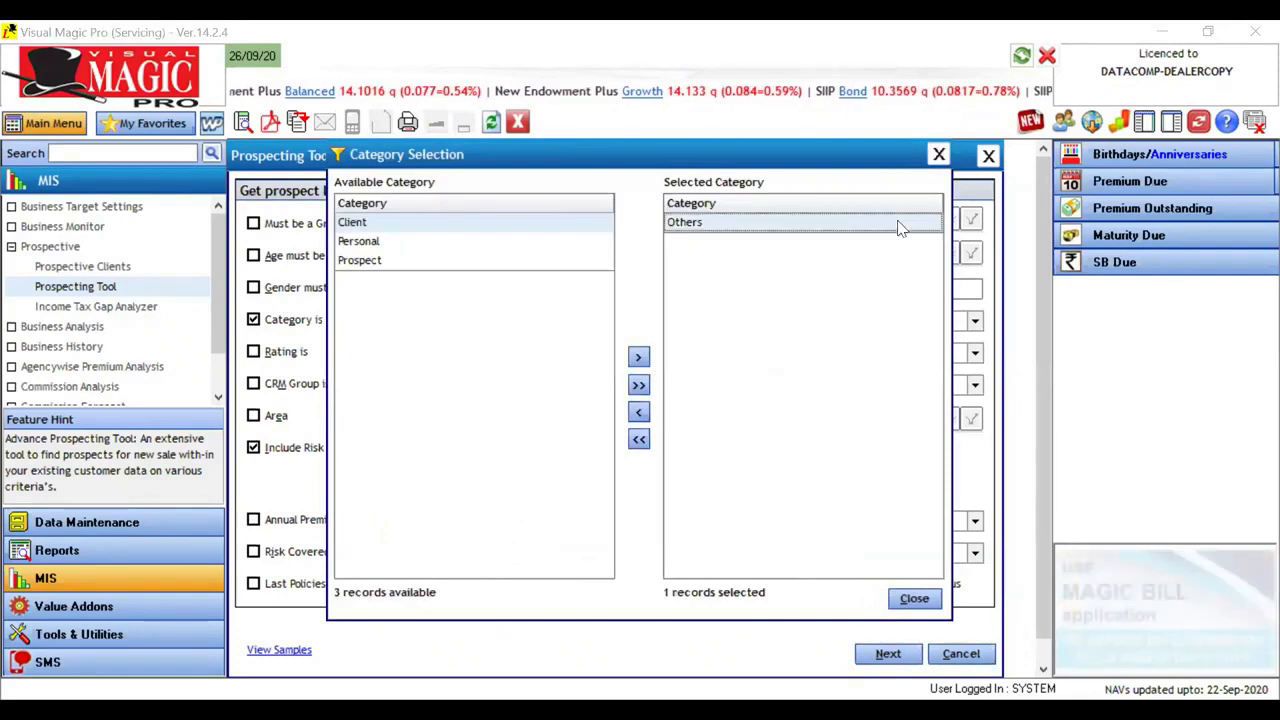
pyautogui.click(940, 153)
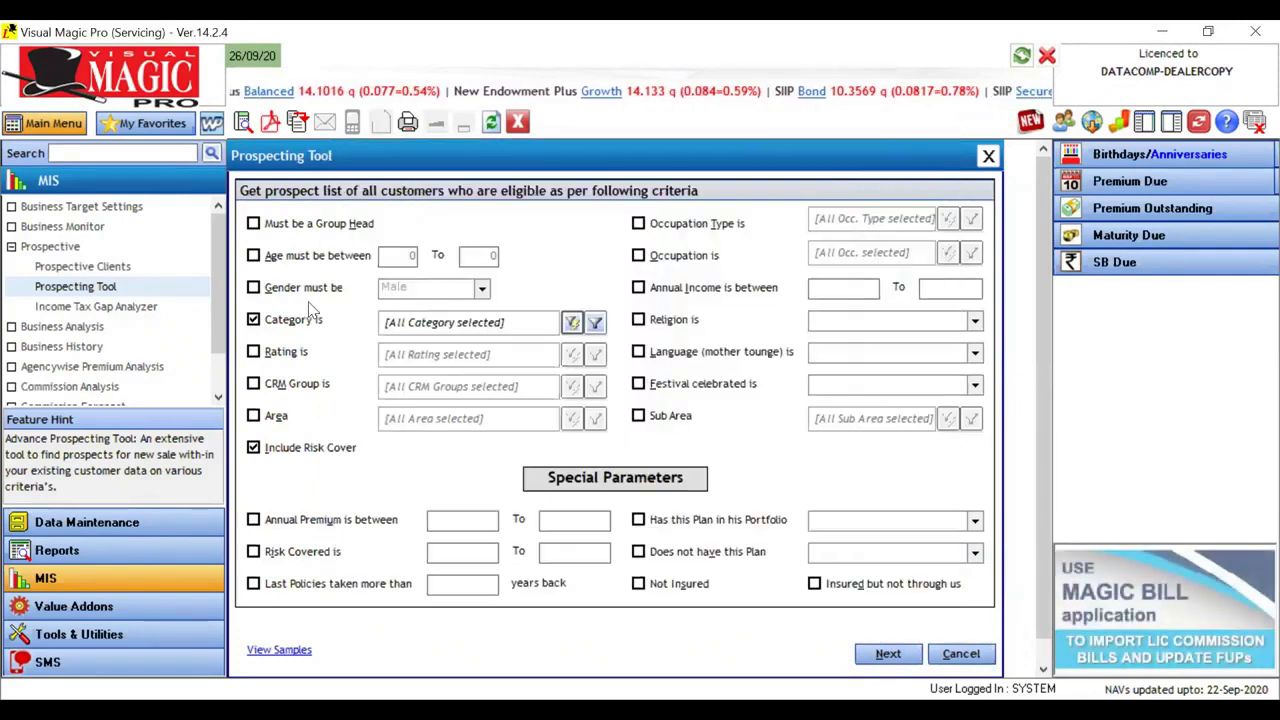
# Step: Generate the prospect list for the ratings VIP, HNI and Dr, return to the criteria and turn the rating criterion off
pyautogui.click(281, 357)
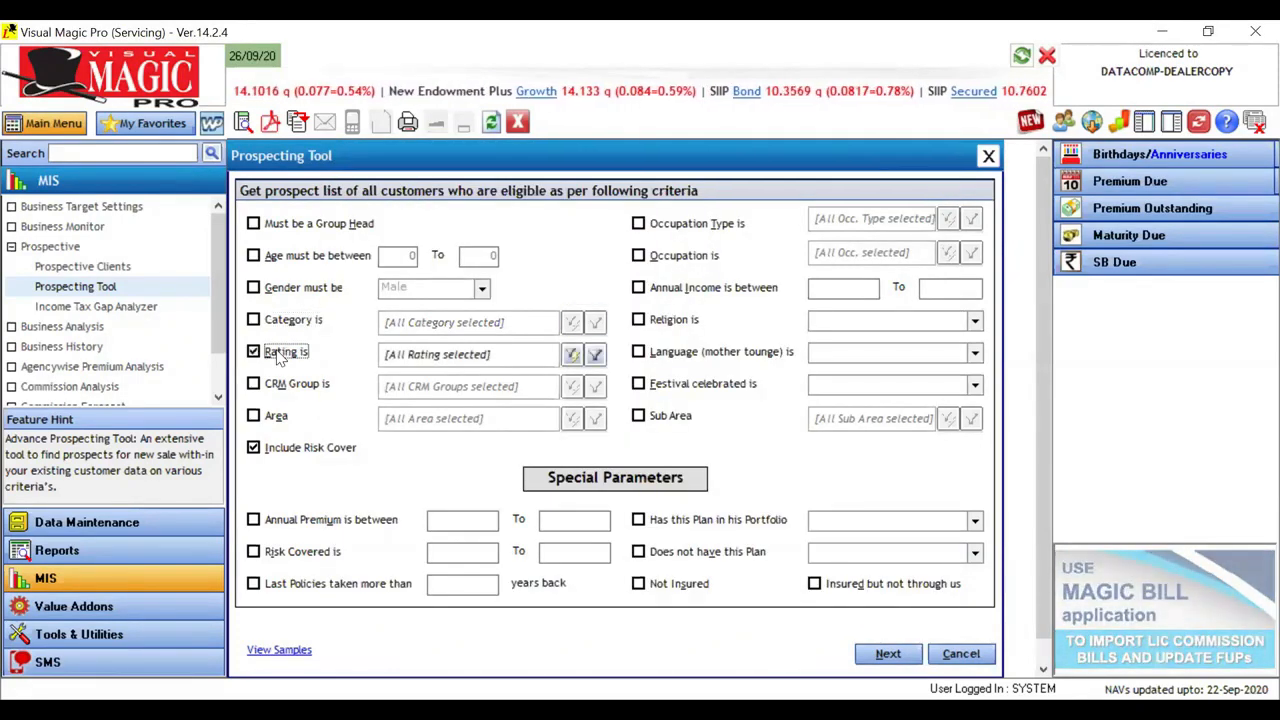
pyautogui.click(572, 356)
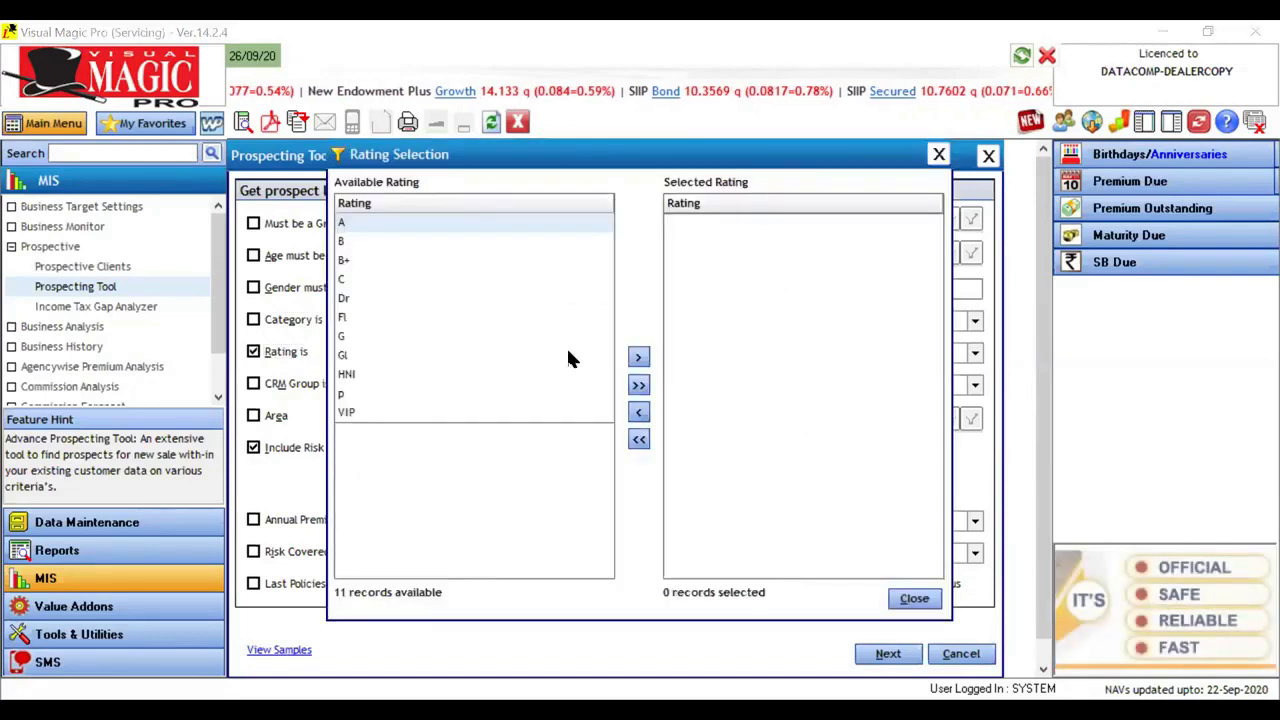
pyautogui.click(354, 416)
pyautogui.doubleClick(354, 416)
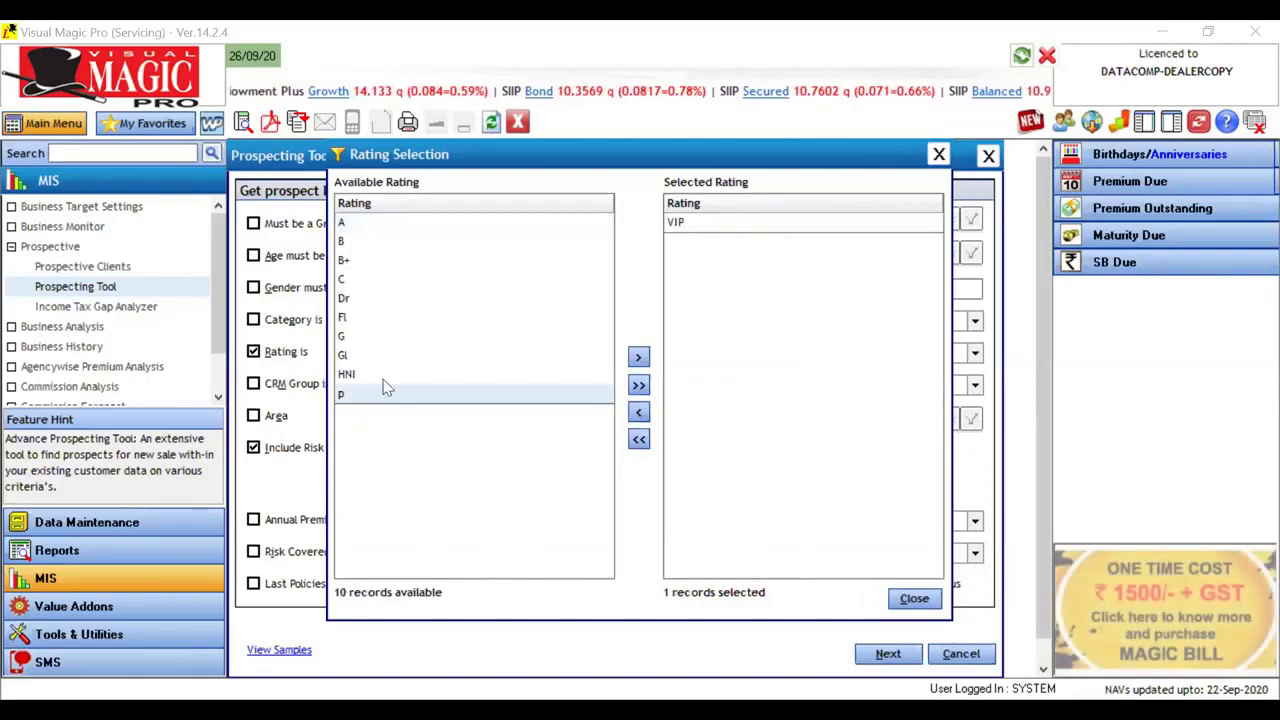
pyautogui.doubleClick(383, 378)
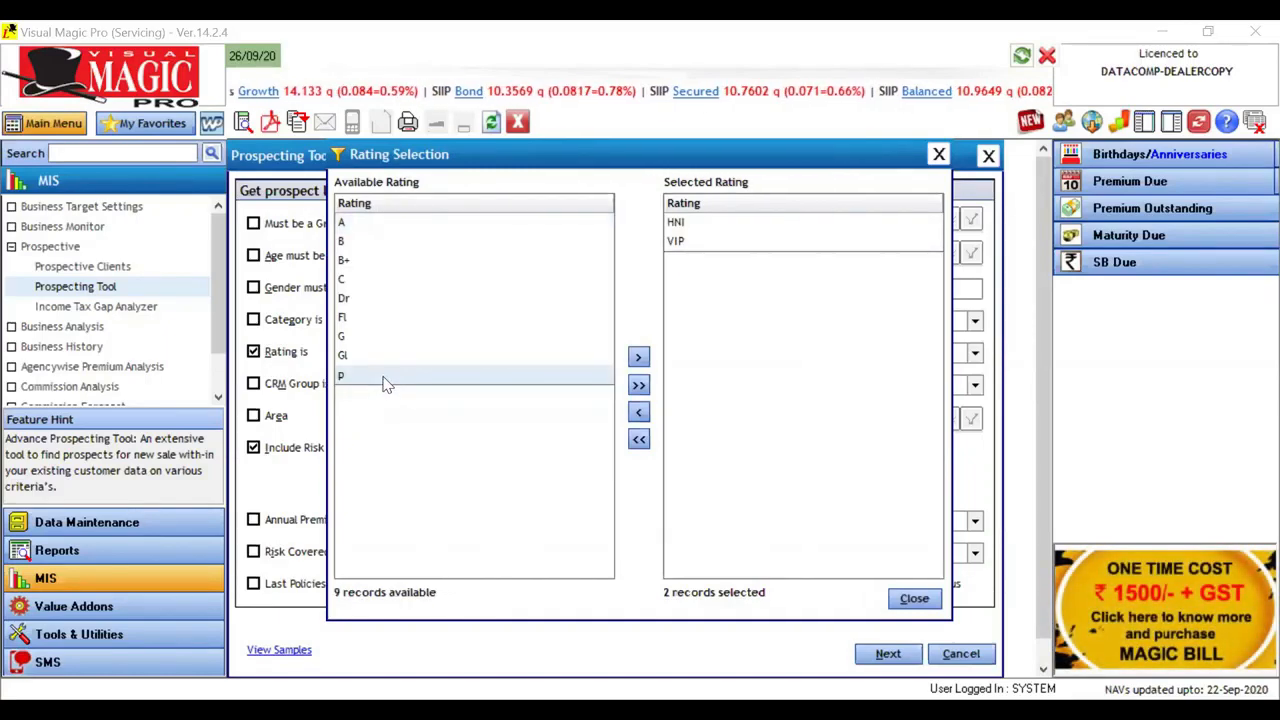
pyautogui.doubleClick(370, 300)
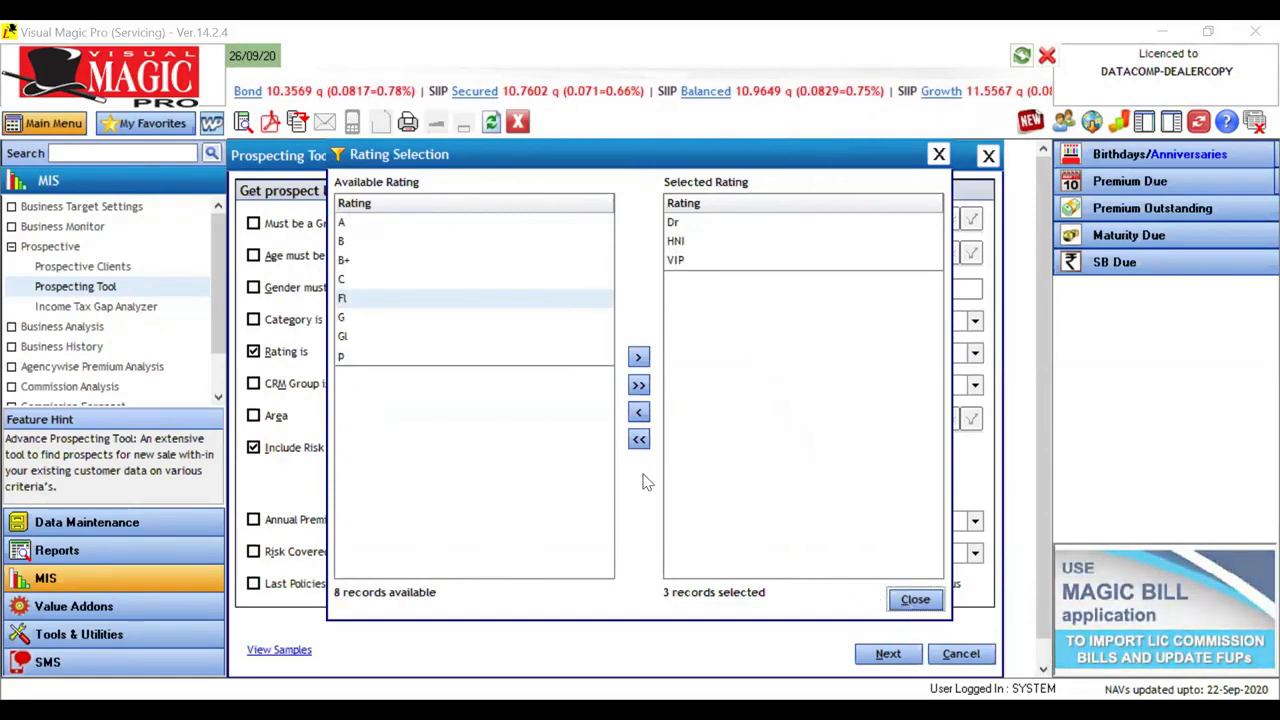
pyautogui.press('Escape')
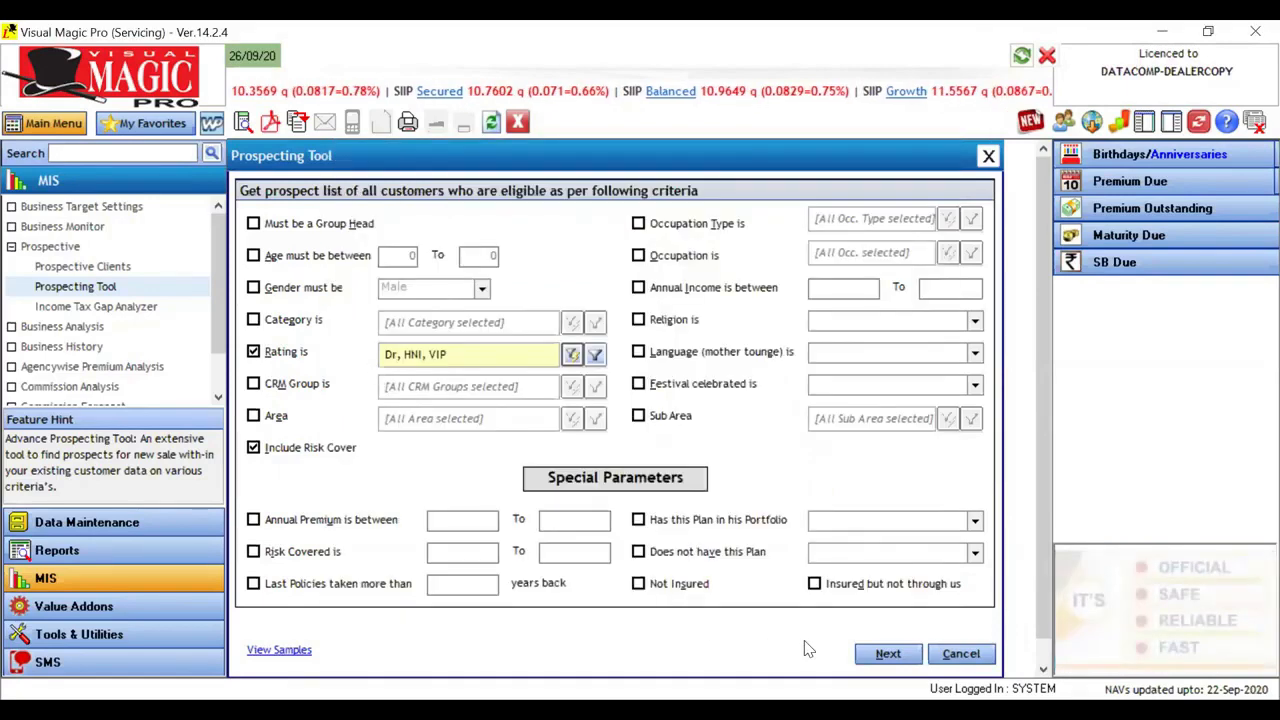
pyautogui.click(873, 653)
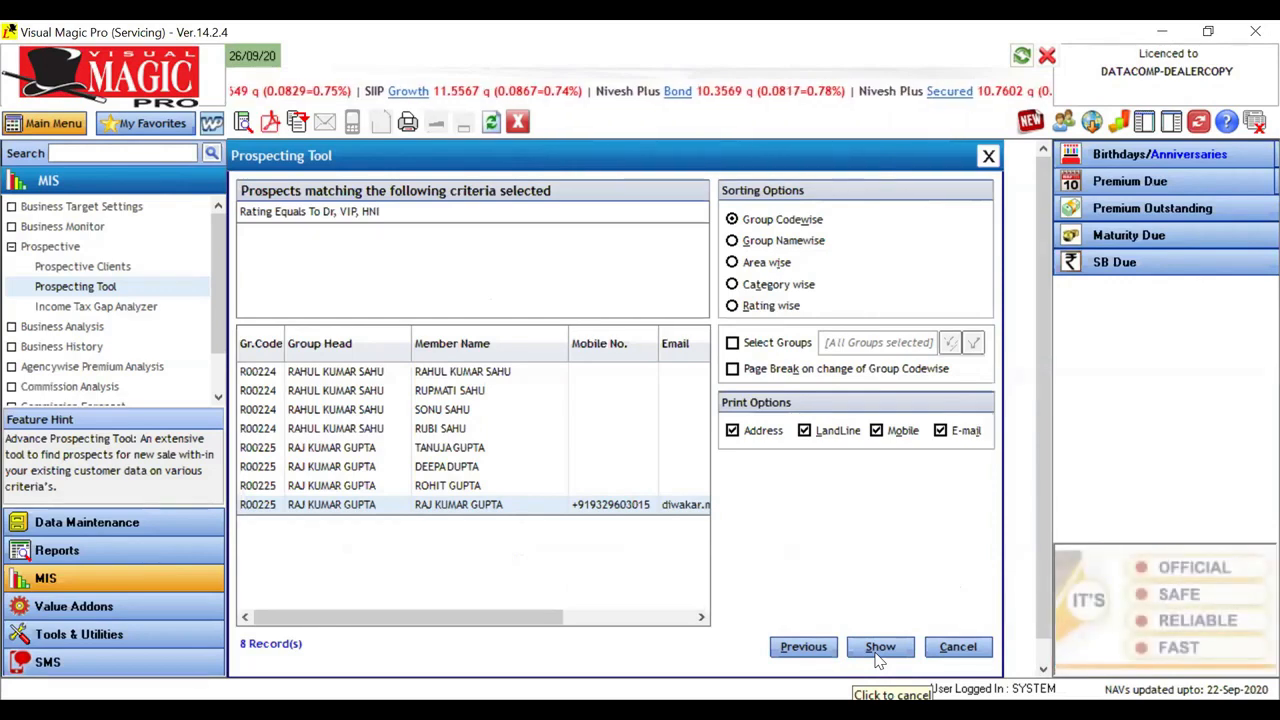
pyautogui.click(814, 647)
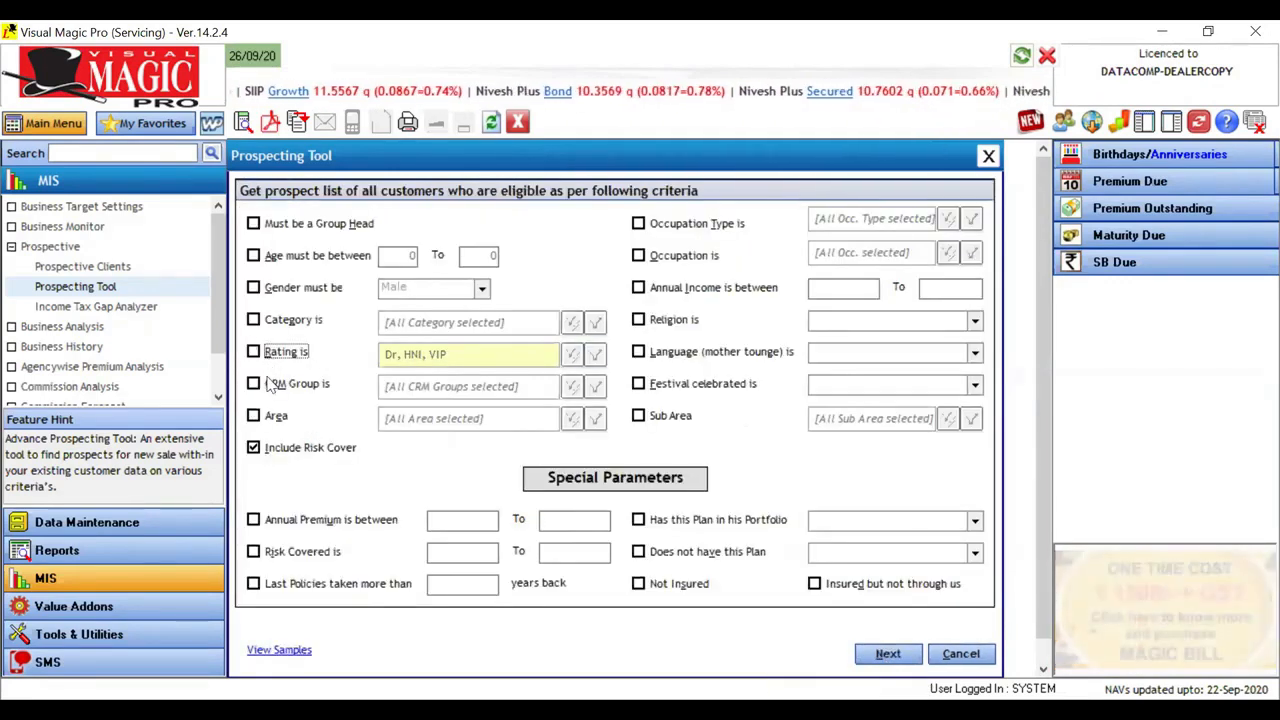
# Step: Turn on the CRM group criterion with Businessmen, CA, Families with Children, Families with Senior Citizens, Industrialists, Professionals and Young Couples
pyautogui.click(266, 385)
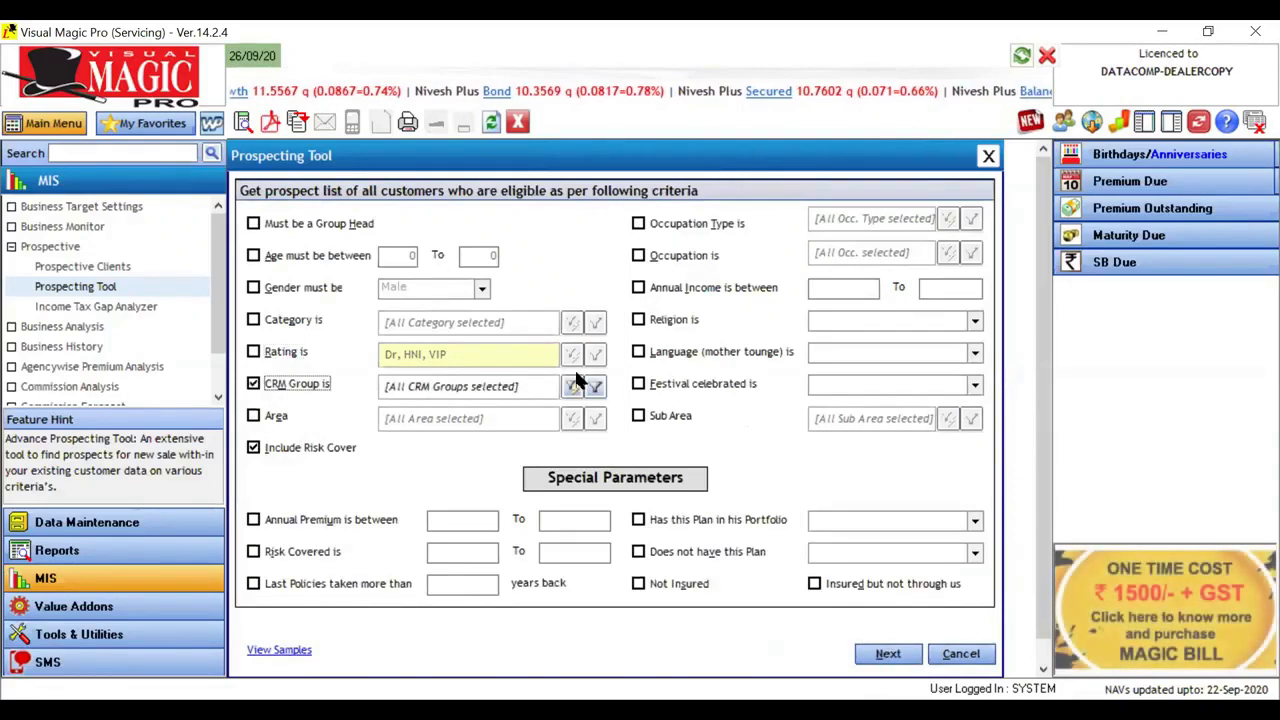
pyautogui.click(573, 388)
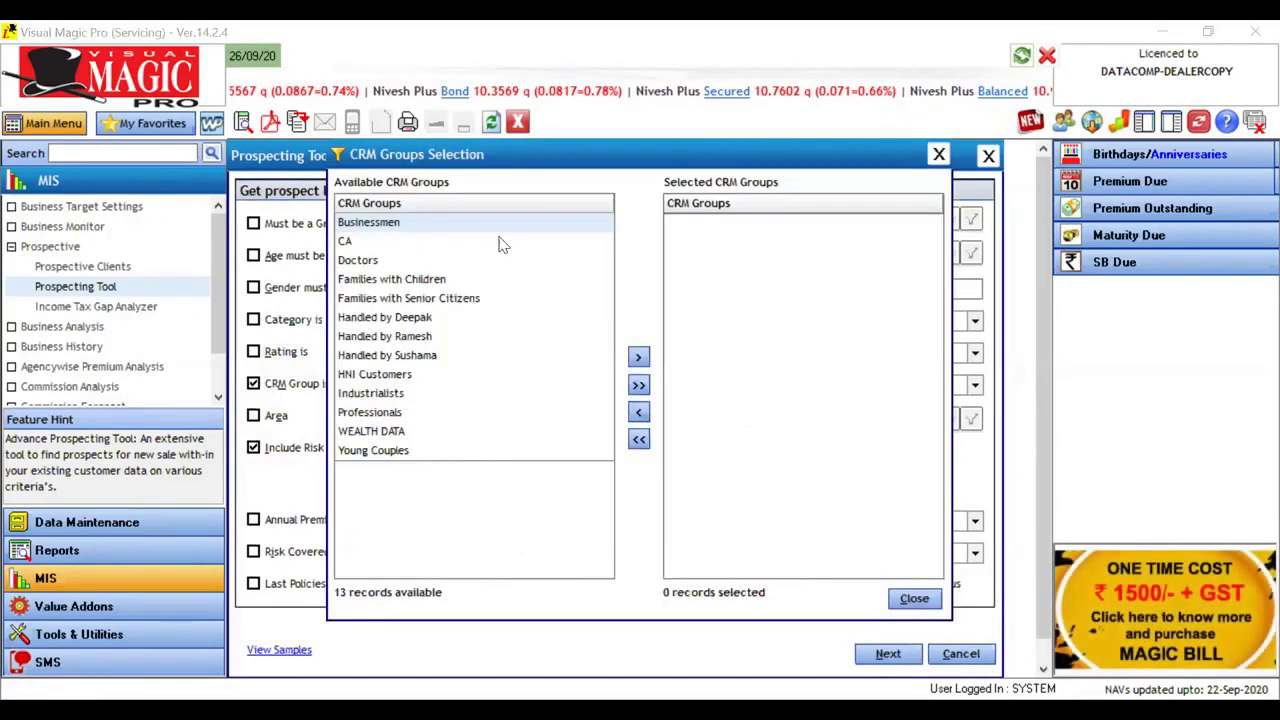
pyautogui.doubleClick(446, 226)
pyautogui.doubleClick(446, 228)
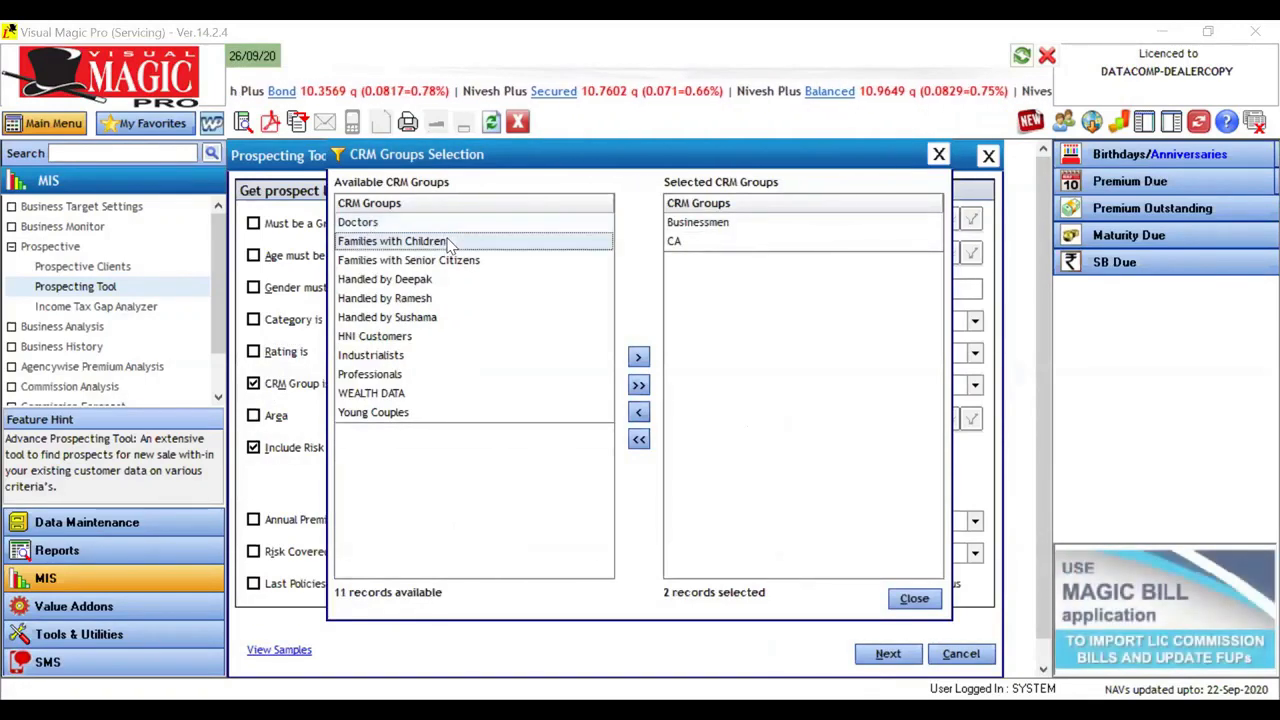
pyautogui.doubleClick(448, 244)
pyautogui.doubleClick(448, 244)
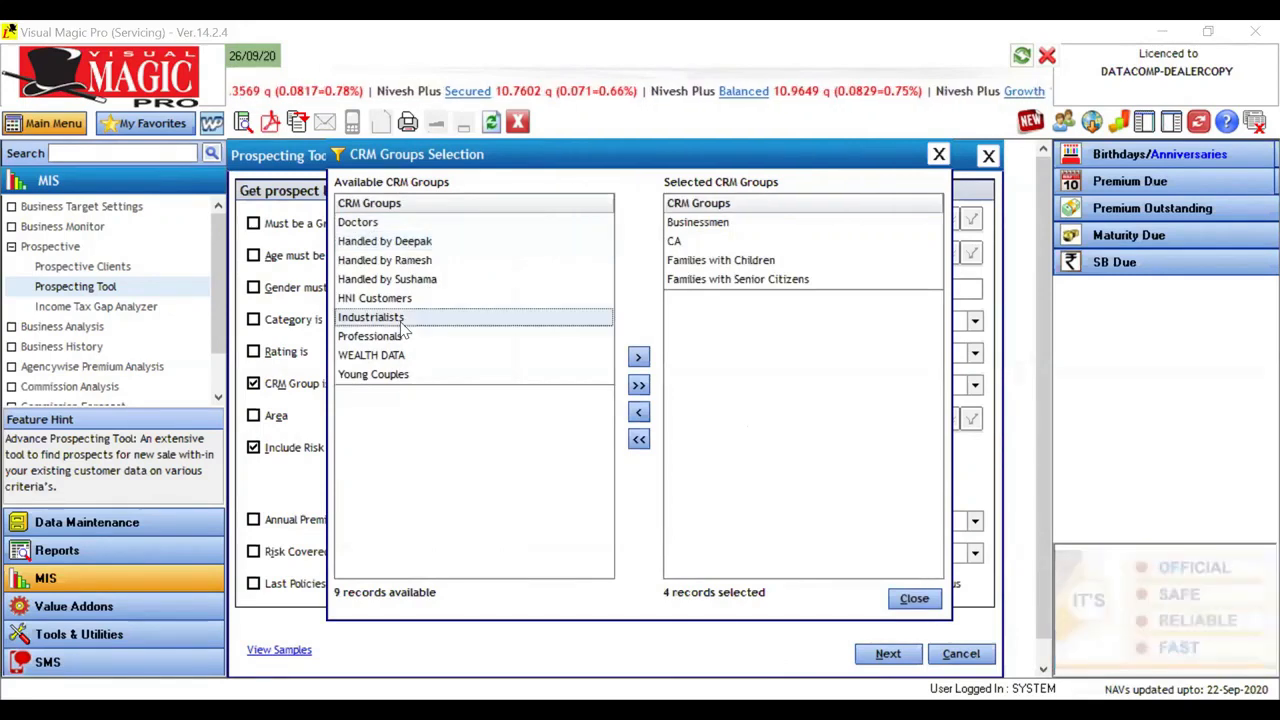
pyautogui.doubleClick(400, 320)
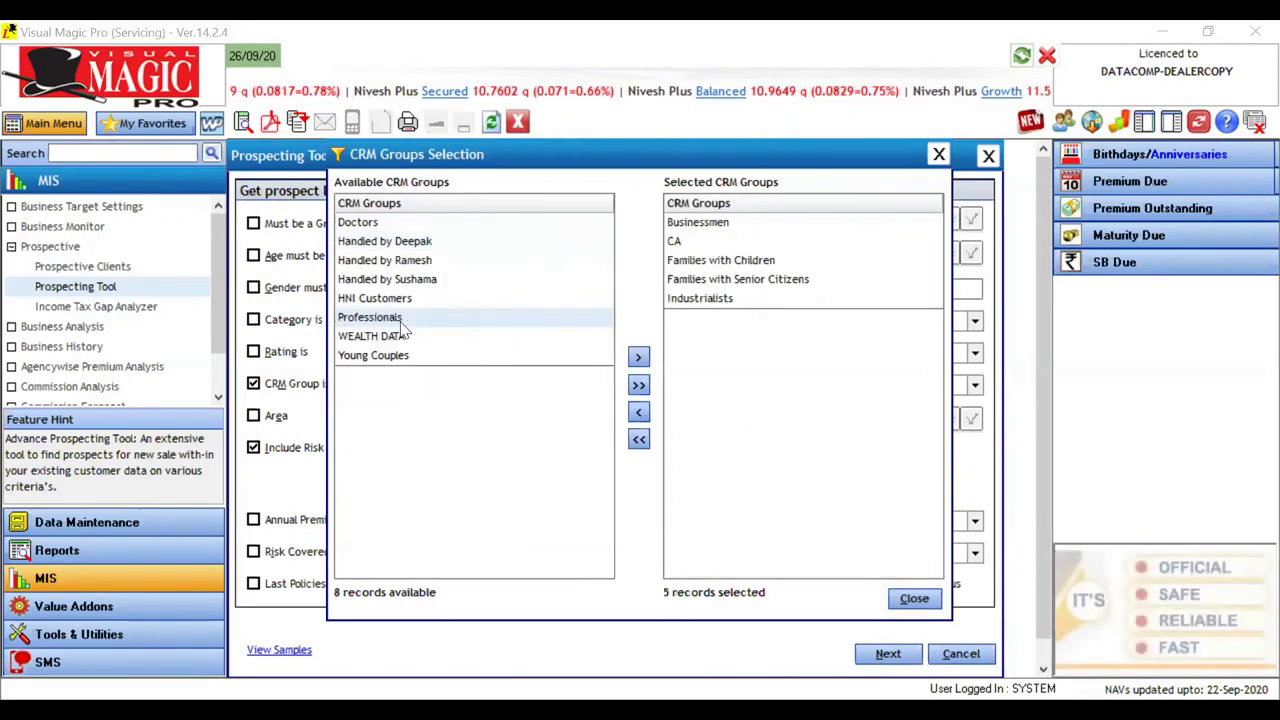
pyautogui.doubleClick(401, 323)
pyautogui.doubleClick(414, 338)
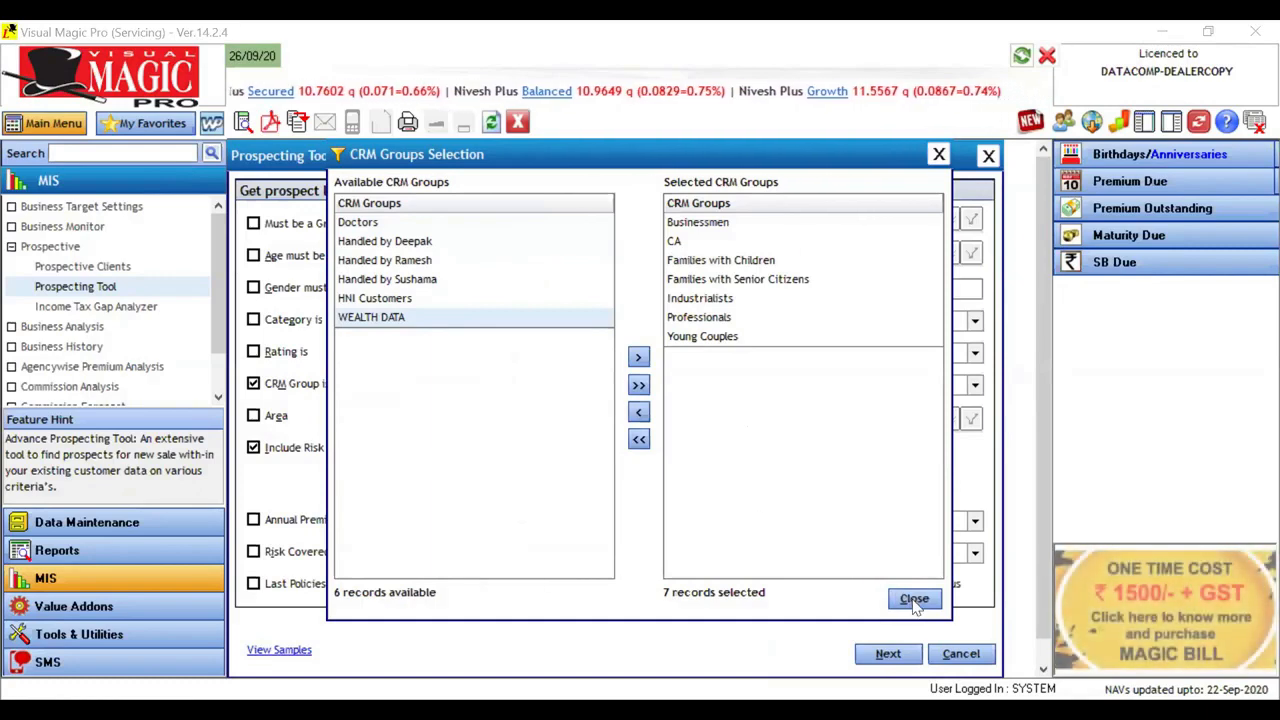
# Step: Add all remaining CRM groups, clear the whole selection and close the CRM group selection
pyautogui.click(638, 385)
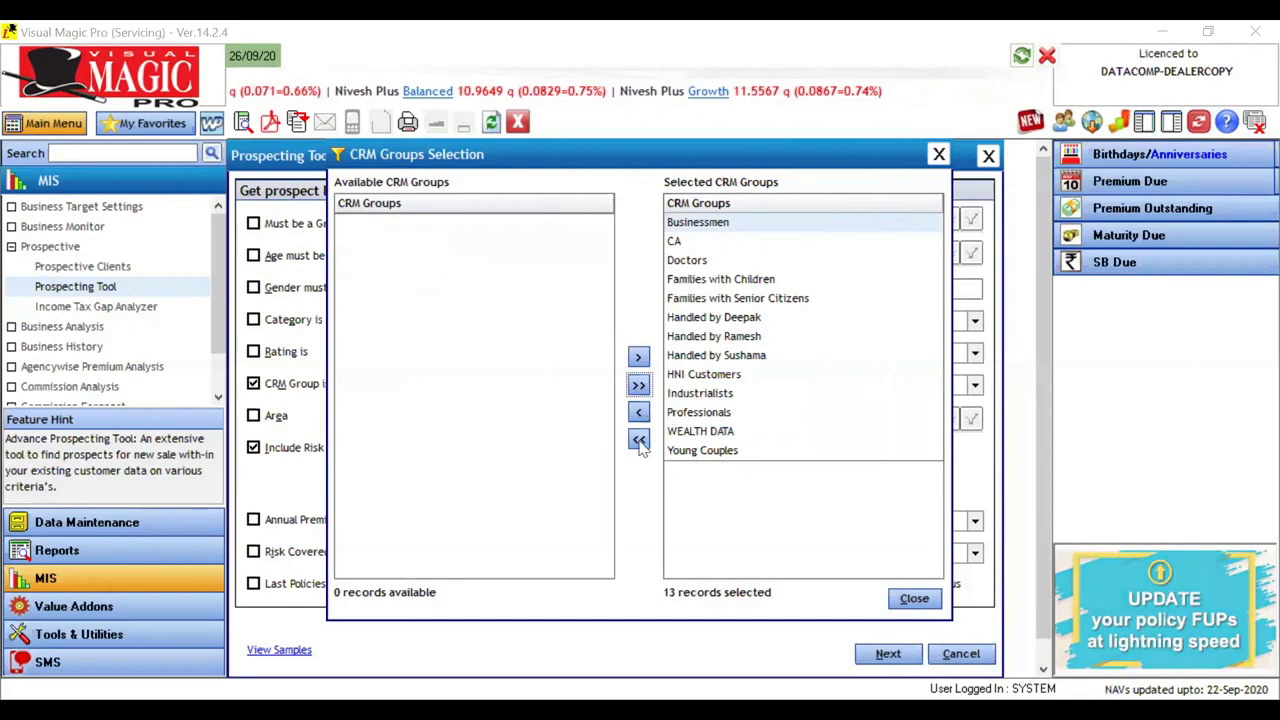
pyautogui.click(638, 439)
pyautogui.click(938, 153)
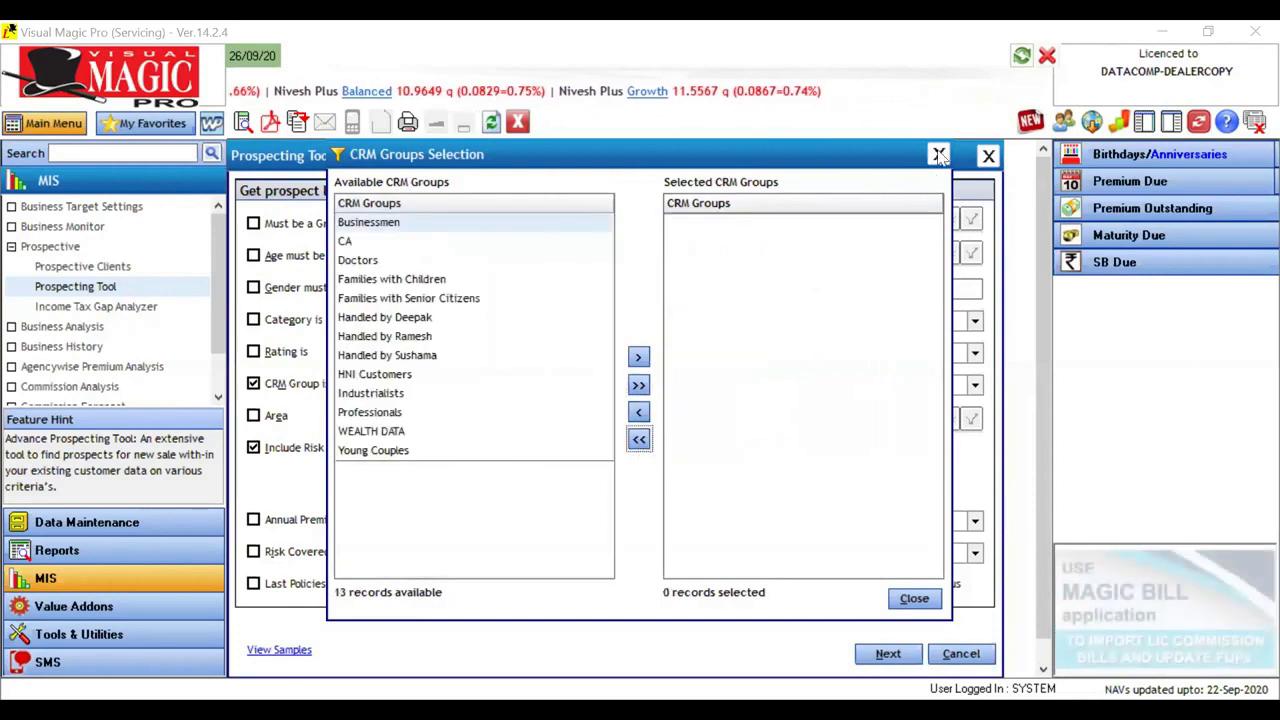
# Step: Clear all selected ratings and turn off the rating and CRM group criteria
pyautogui.click(282, 354)
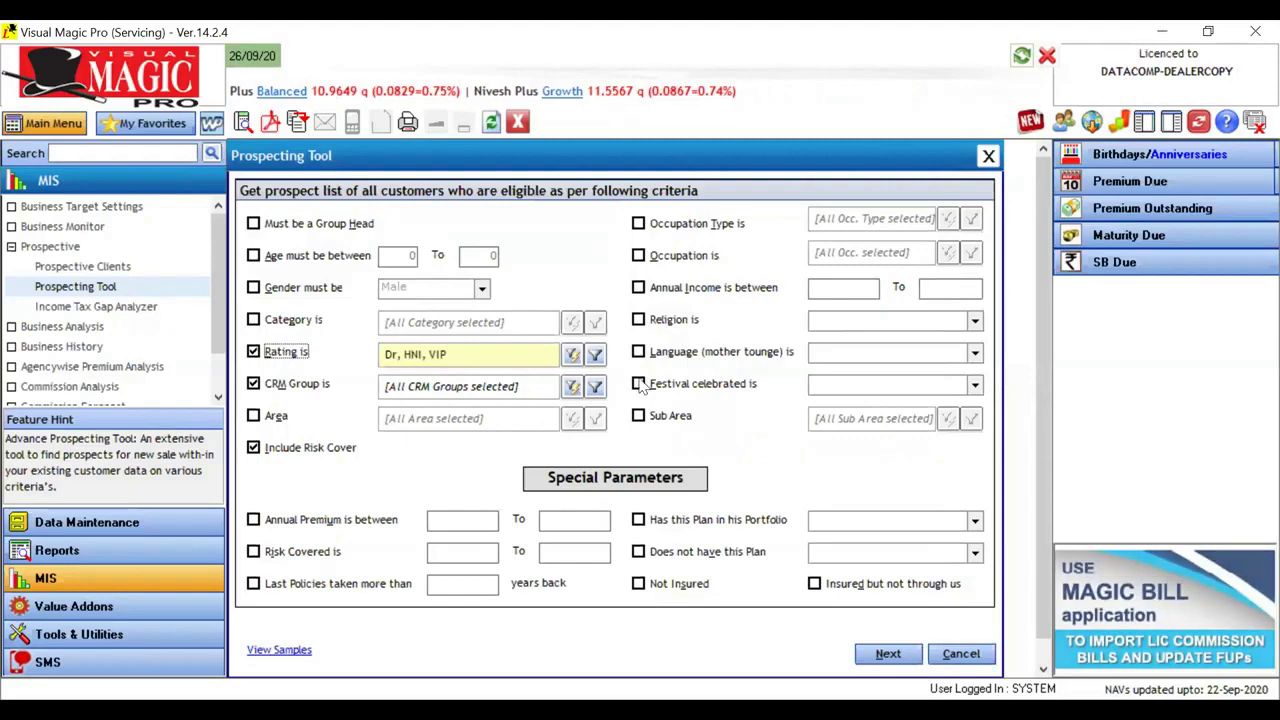
pyautogui.click(572, 356)
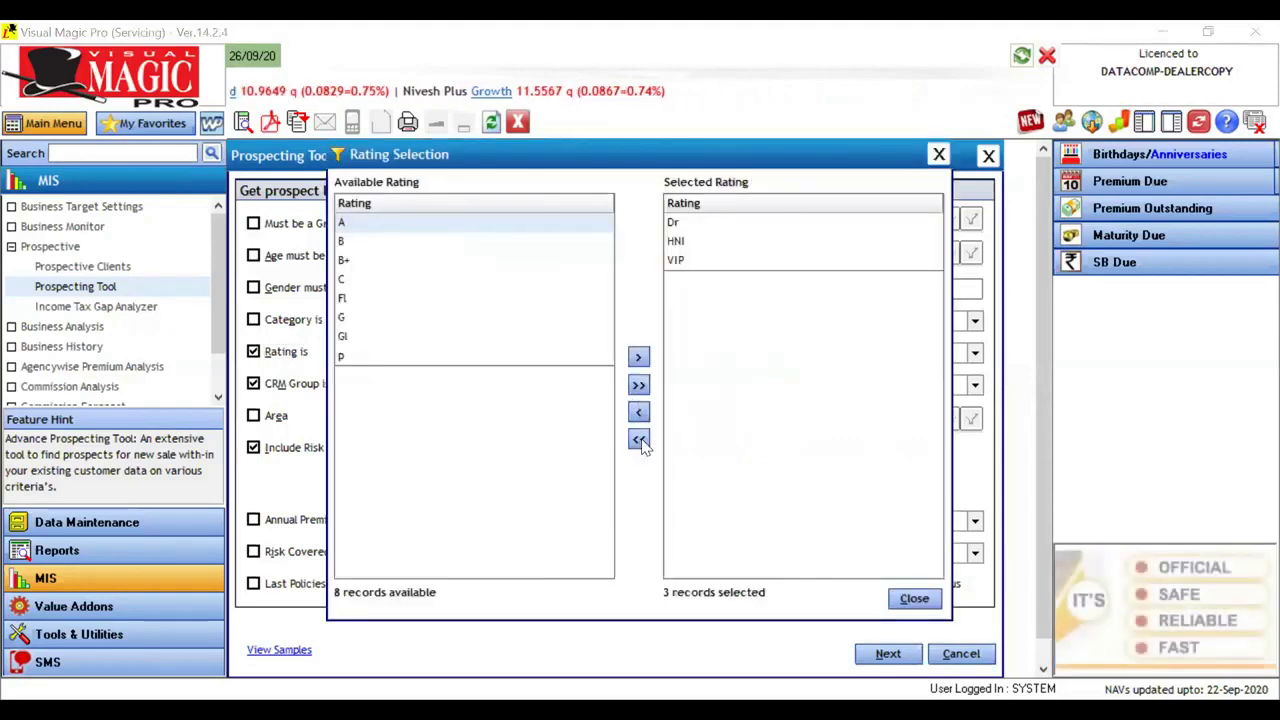
pyautogui.click(639, 440)
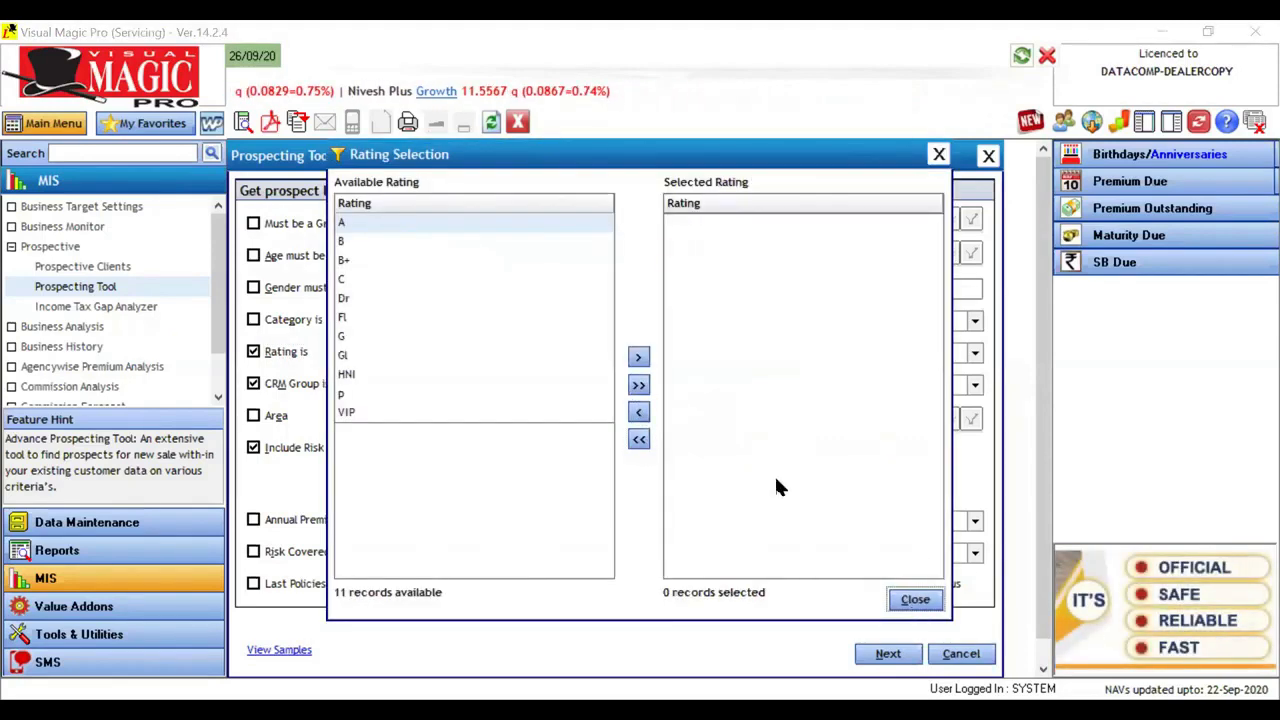
pyautogui.press('Escape')
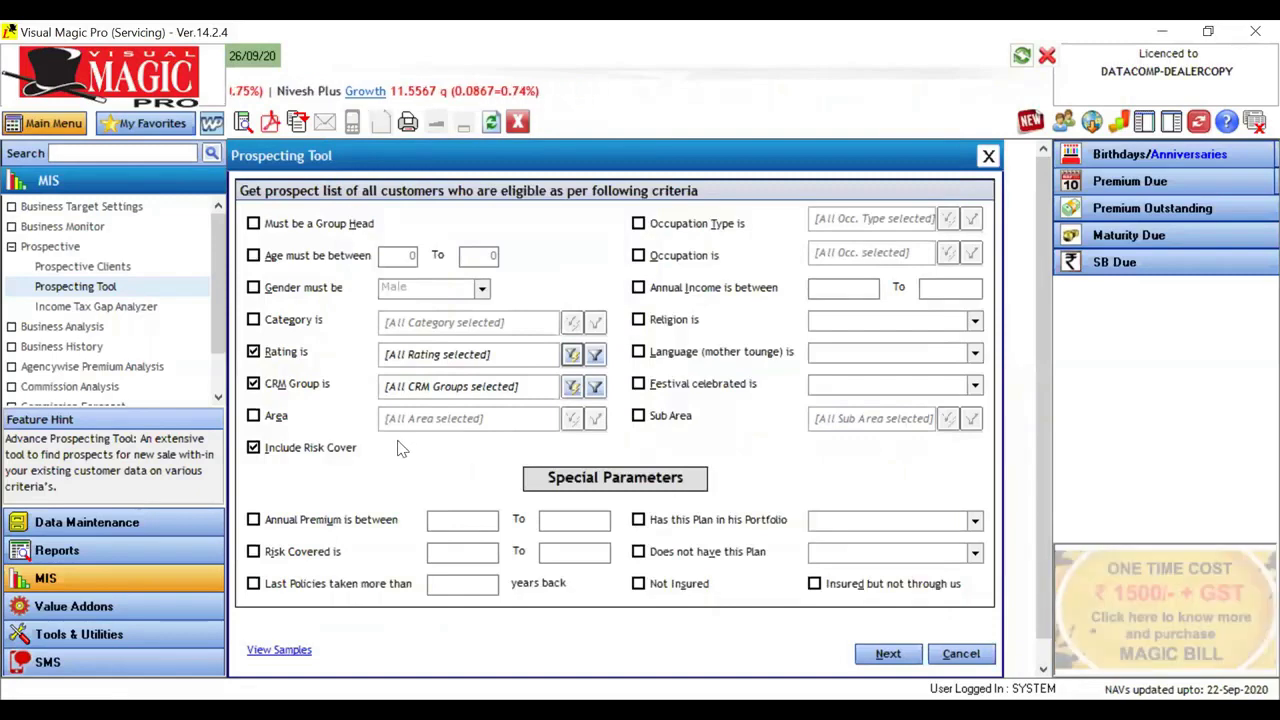
pyautogui.click(253, 351)
pyautogui.click(253, 384)
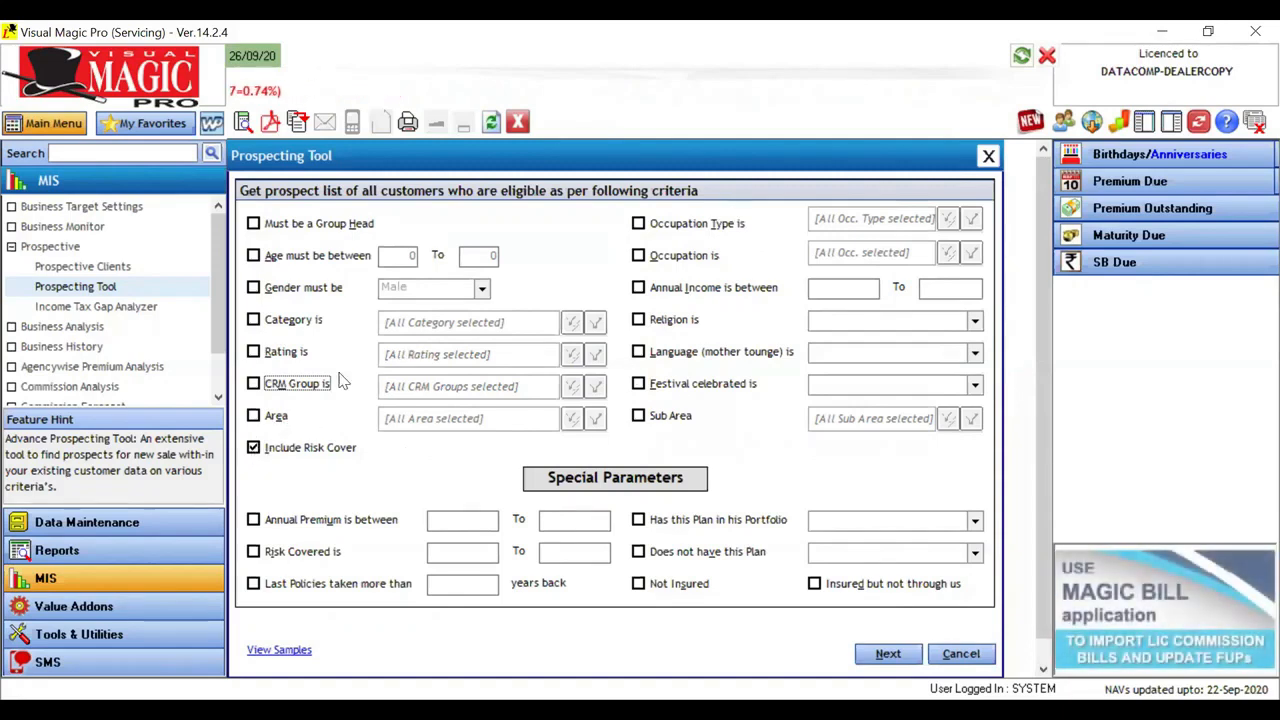
# Step: Examine the available areas under the area criterion down to Western Suburbs, and turn the criterion off without selecting any
pyautogui.click(280, 416)
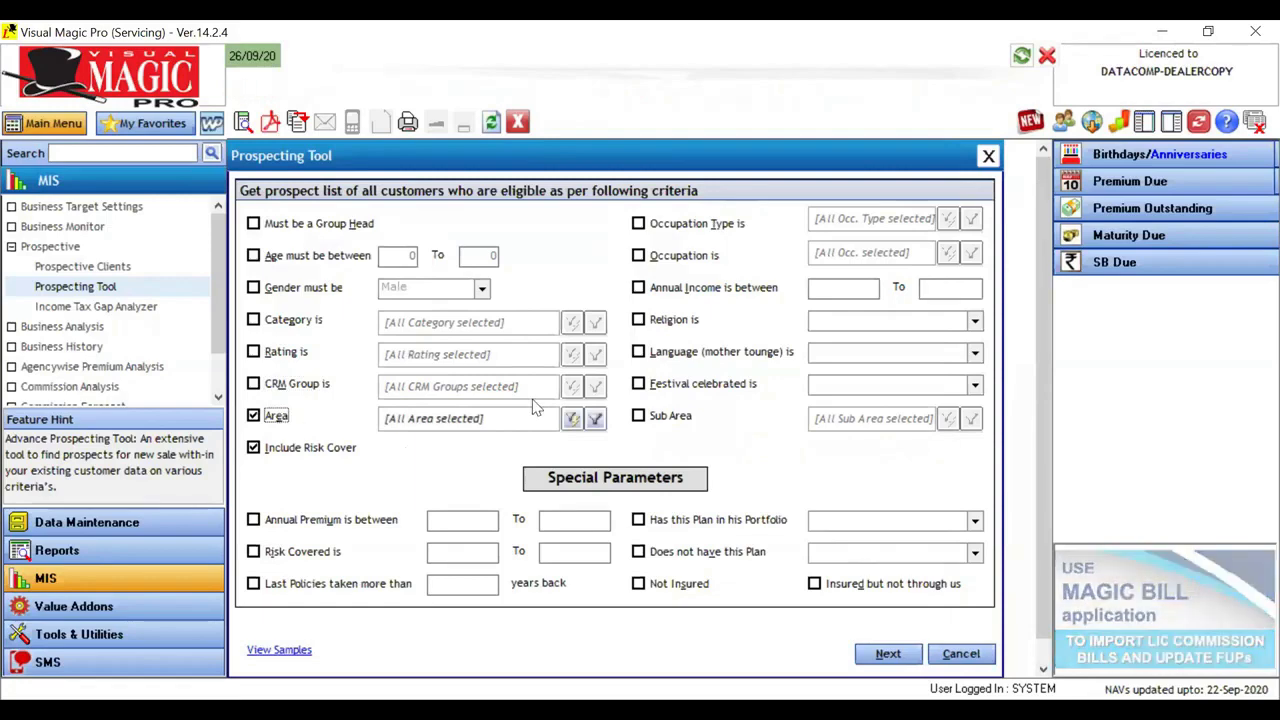
pyautogui.click(570, 420)
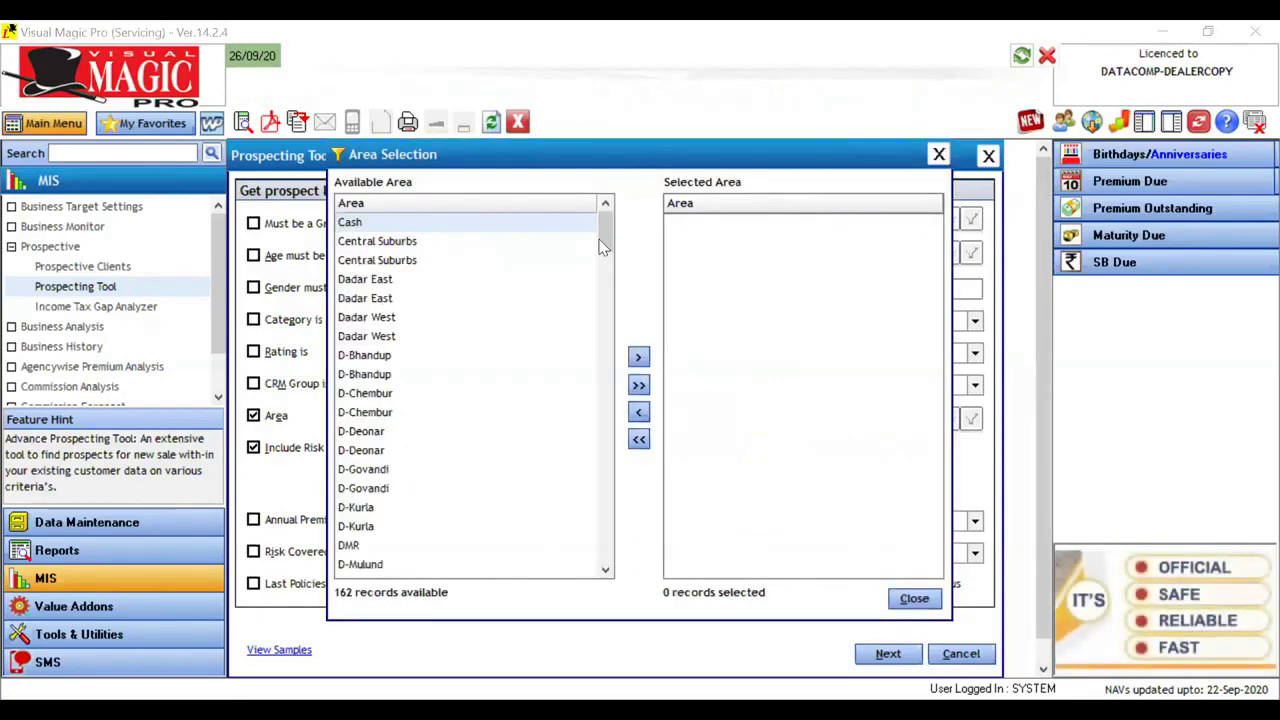
pyautogui.moveTo(604, 238); pyautogui.dragTo(605, 380)
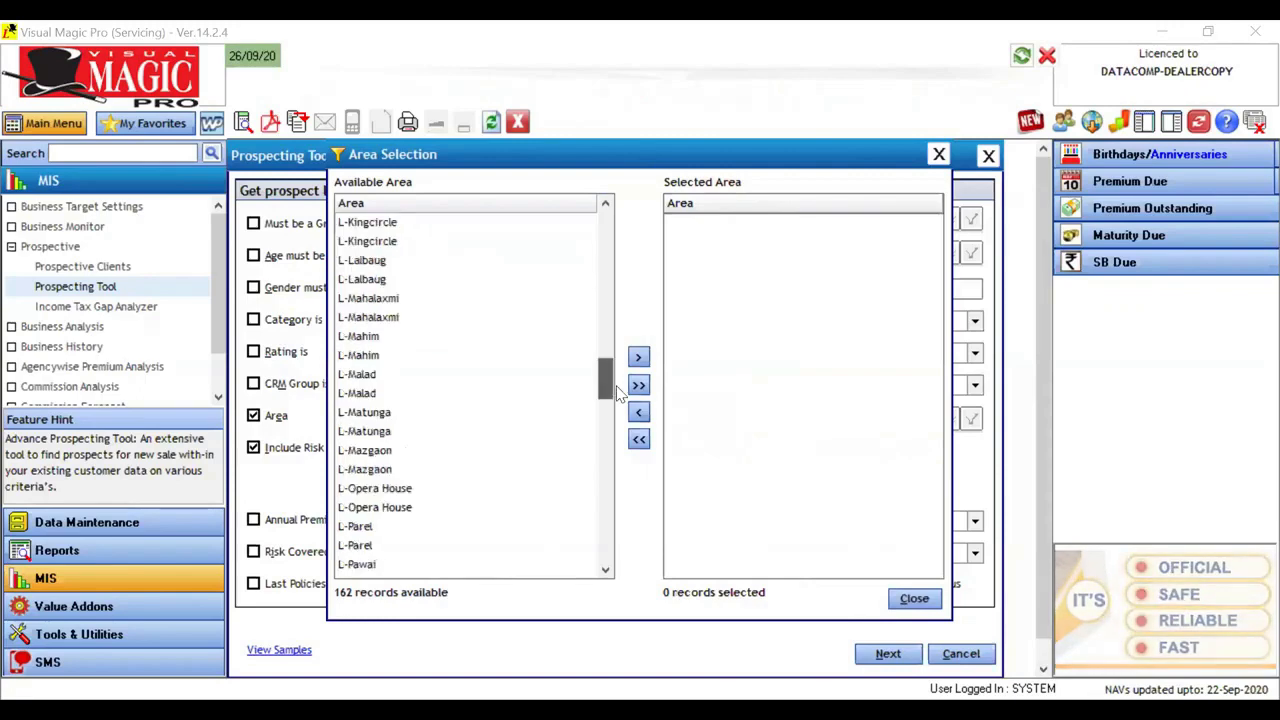
pyautogui.click(386, 340)
pyautogui.click(370, 375)
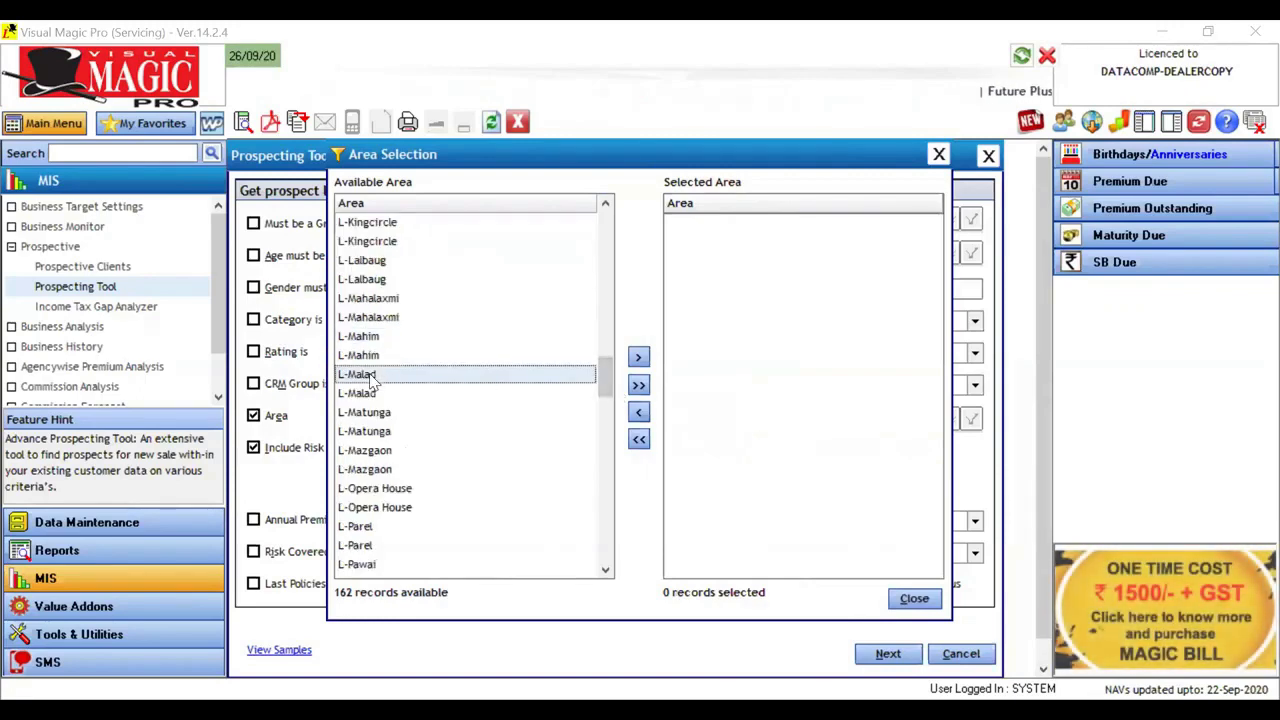
pyautogui.click(373, 394)
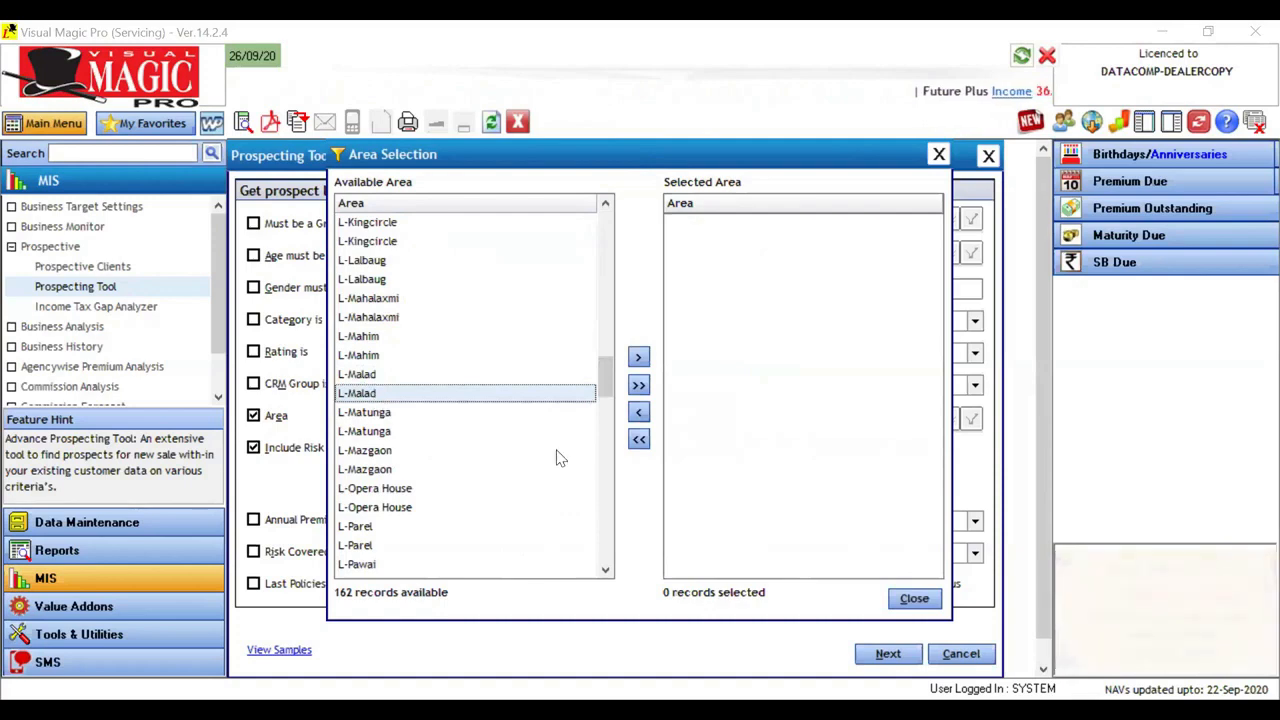
pyautogui.click(611, 468)
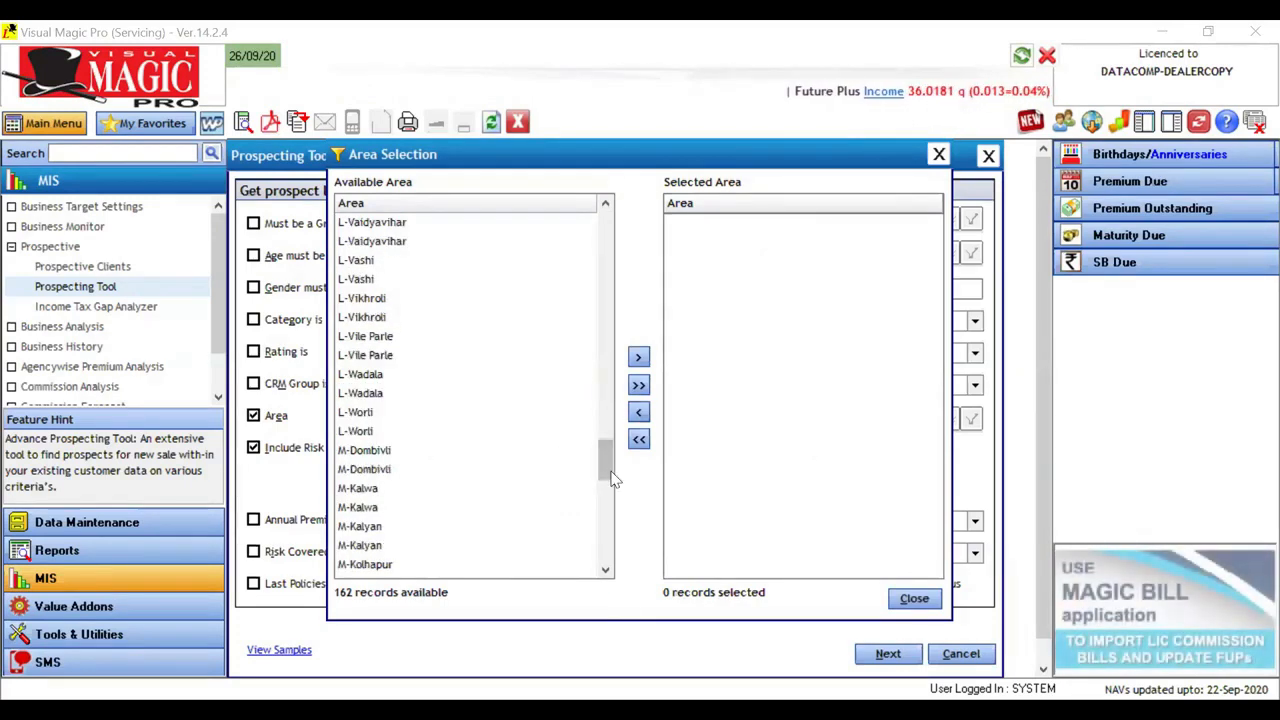
pyautogui.moveTo(606, 454); pyautogui.dragTo(609, 570)
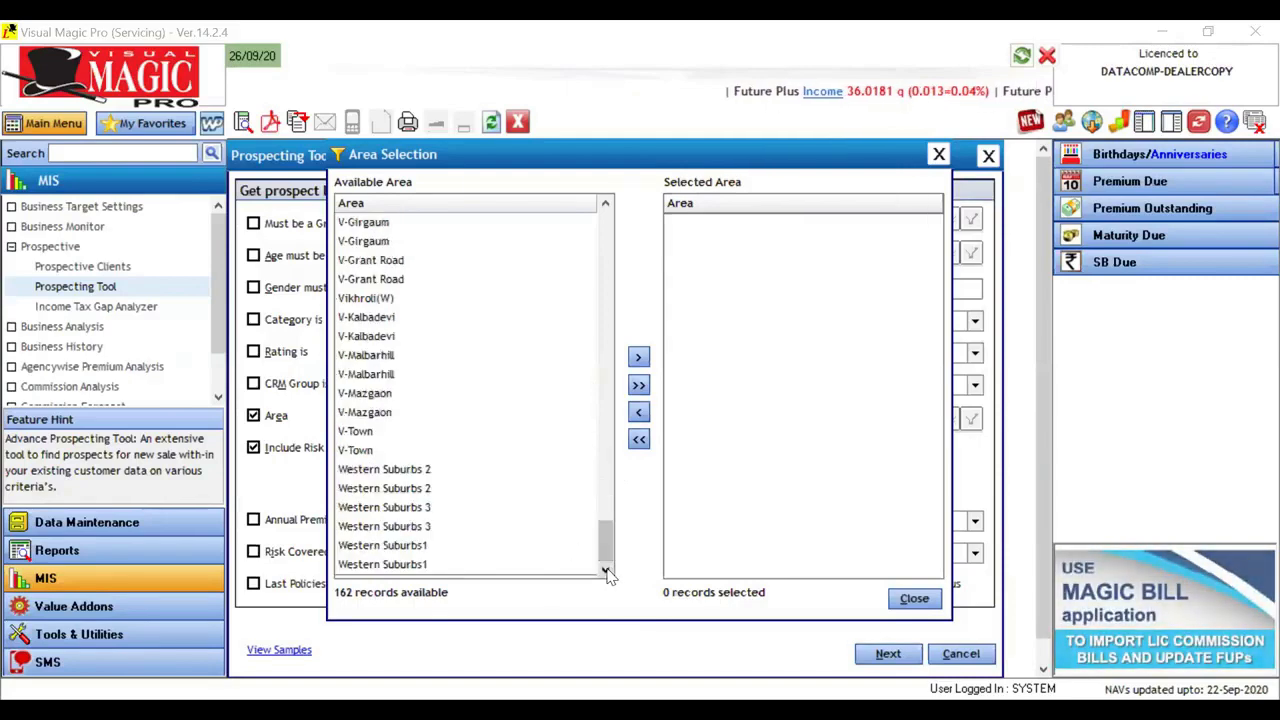
pyautogui.click(415, 472)
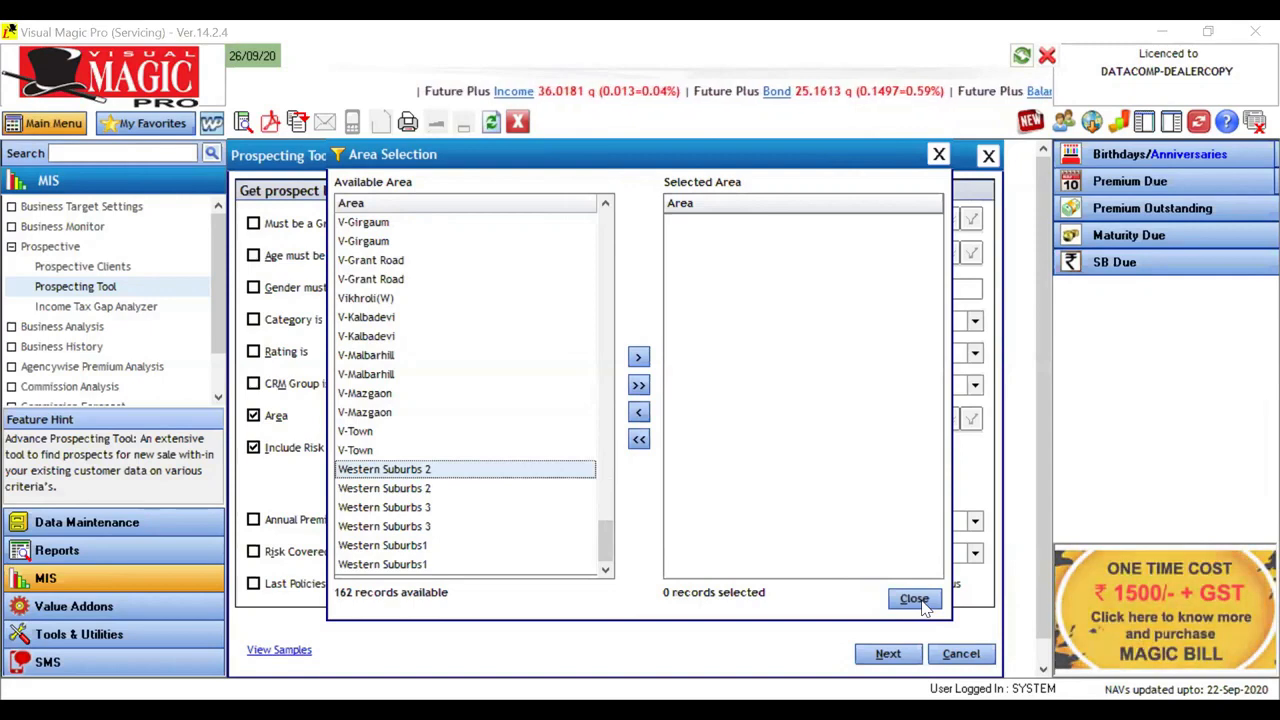
pyautogui.click(925, 603)
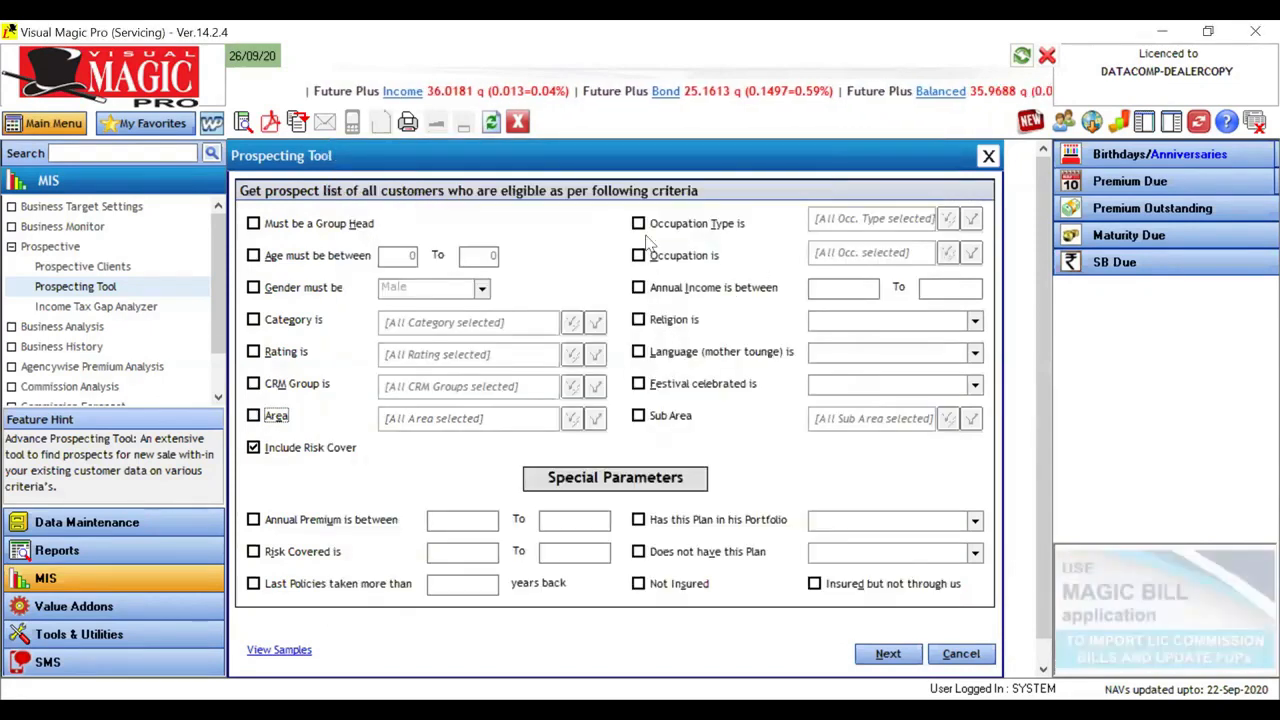
# Step: Examine the available occupation types under the occupation type criterion and turn the criterion off without selecting any
pyautogui.click(638, 224)
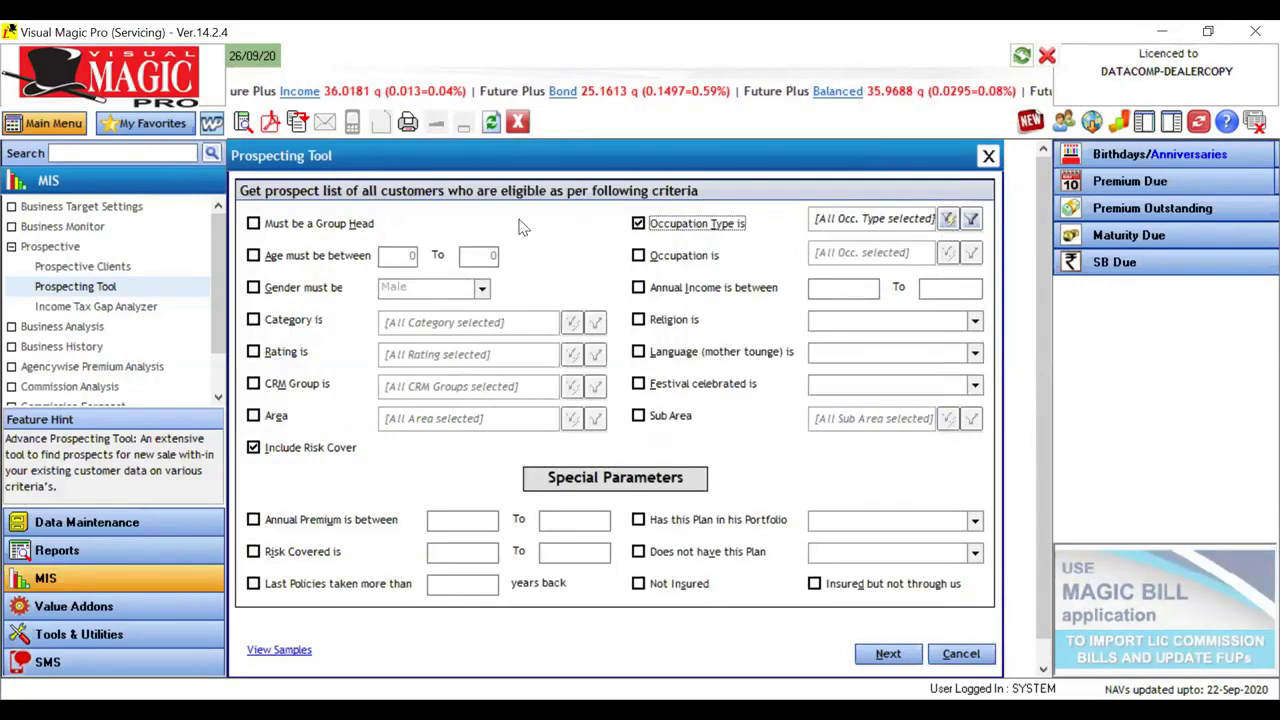
pyautogui.click(947, 219)
pyautogui.click(434, 242)
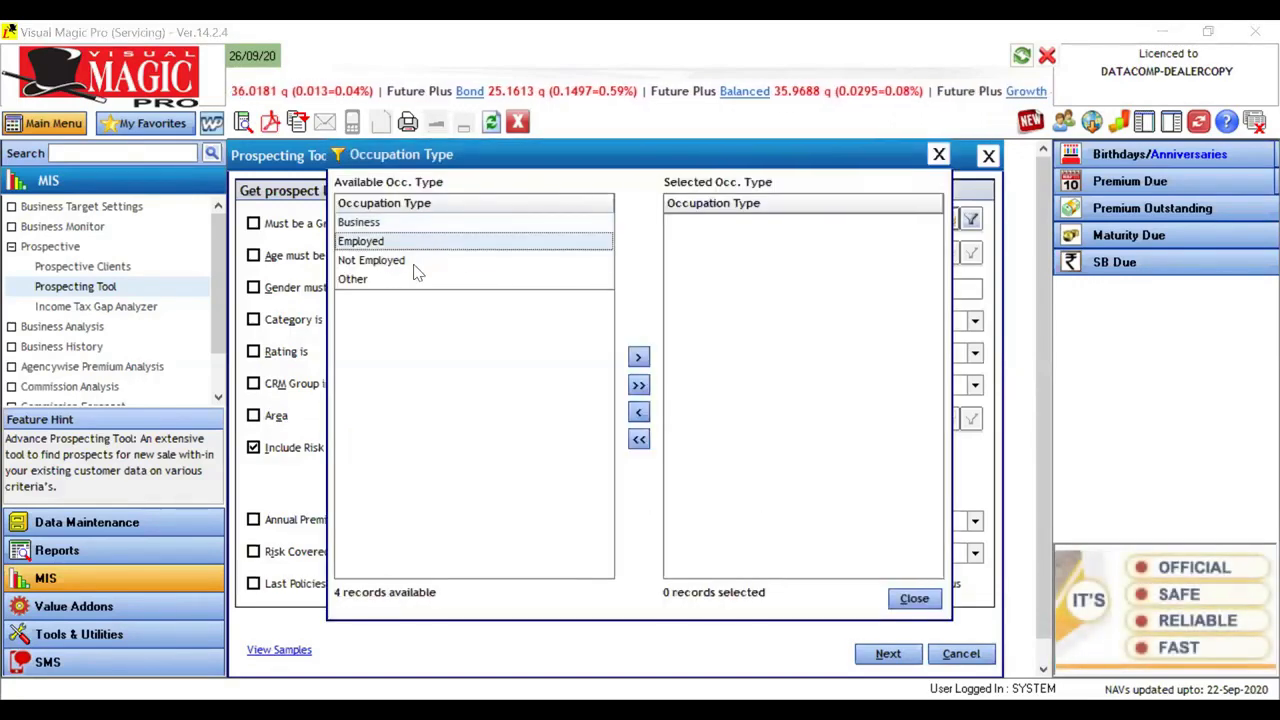
pyautogui.click(414, 264)
pyautogui.click(392, 282)
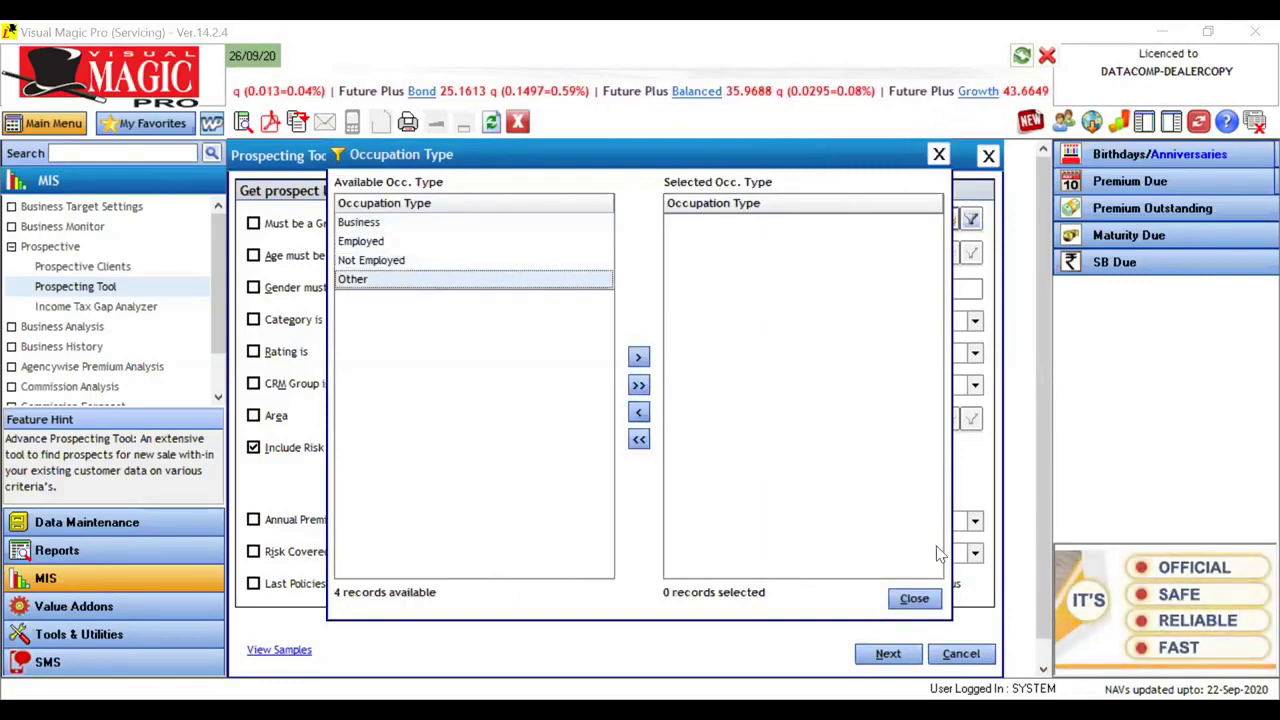
pyautogui.click(914, 598)
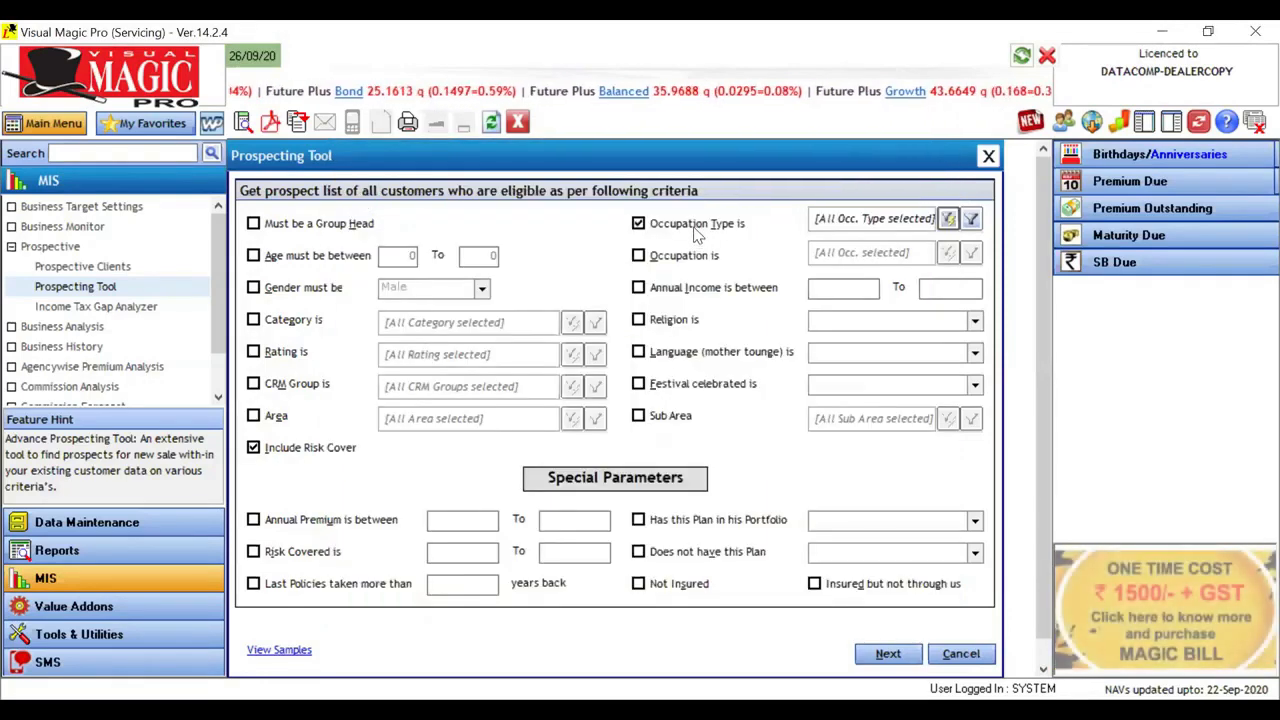
pyautogui.click(697, 226)
# Step: Examine the available occupations under the occupation criterion down to Writer/Author and close the selection without adding any
pyautogui.click(690, 255)
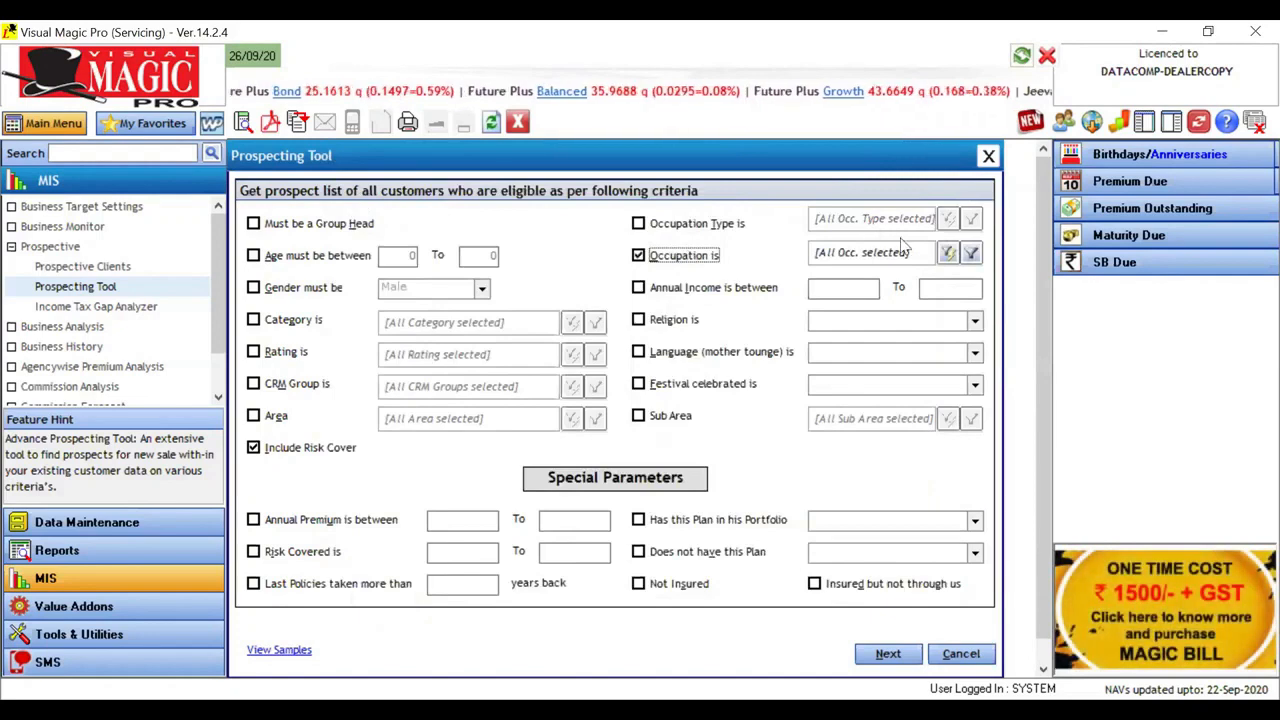
pyautogui.click(948, 252)
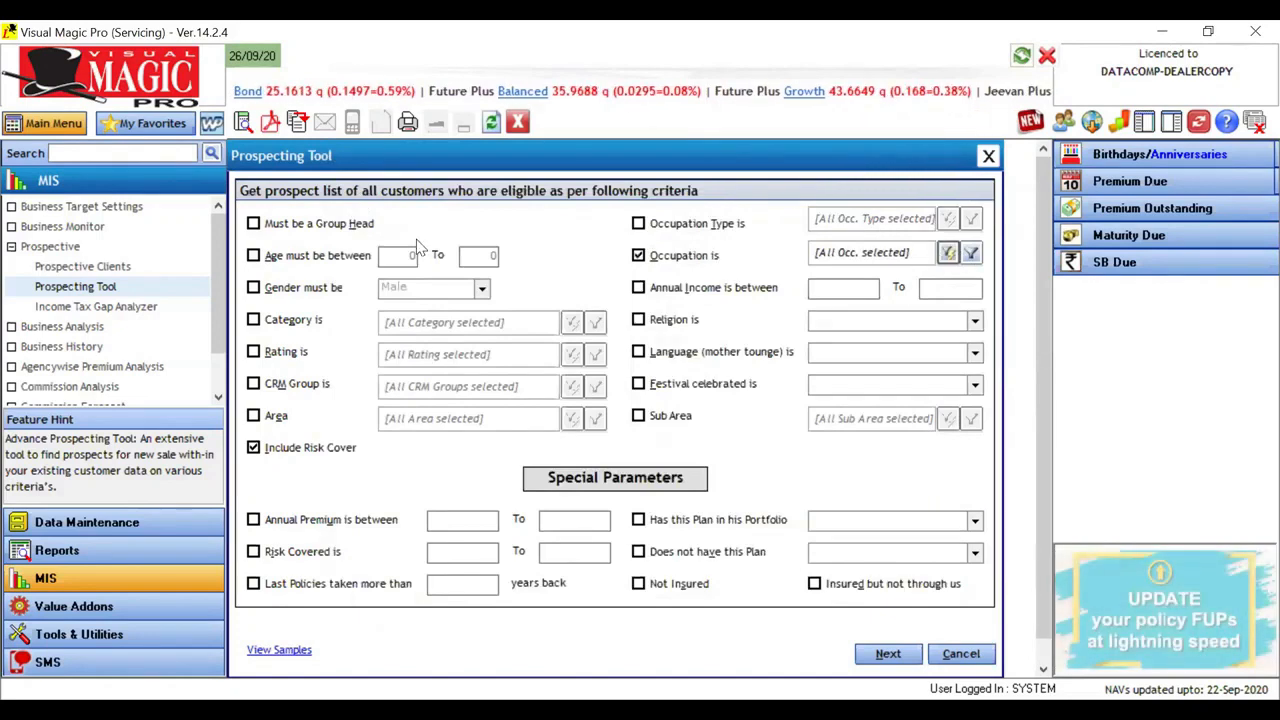
pyautogui.click(376, 242)
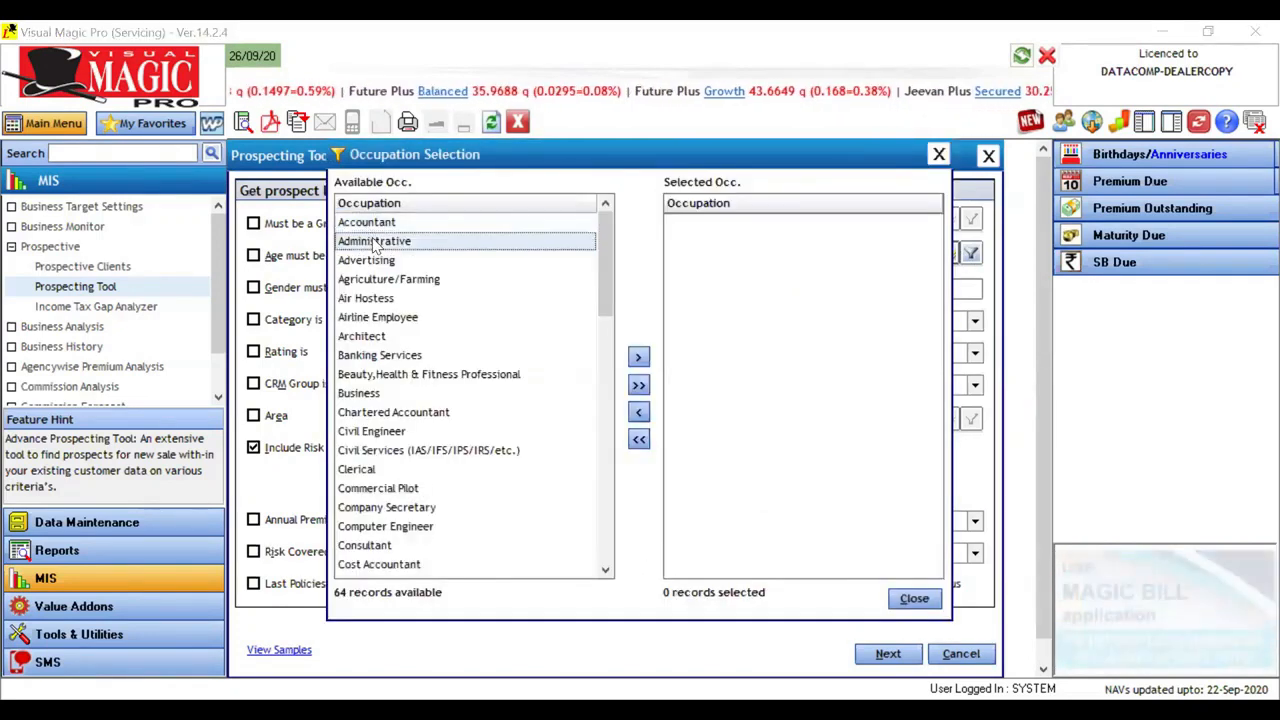
pyautogui.click(389, 262)
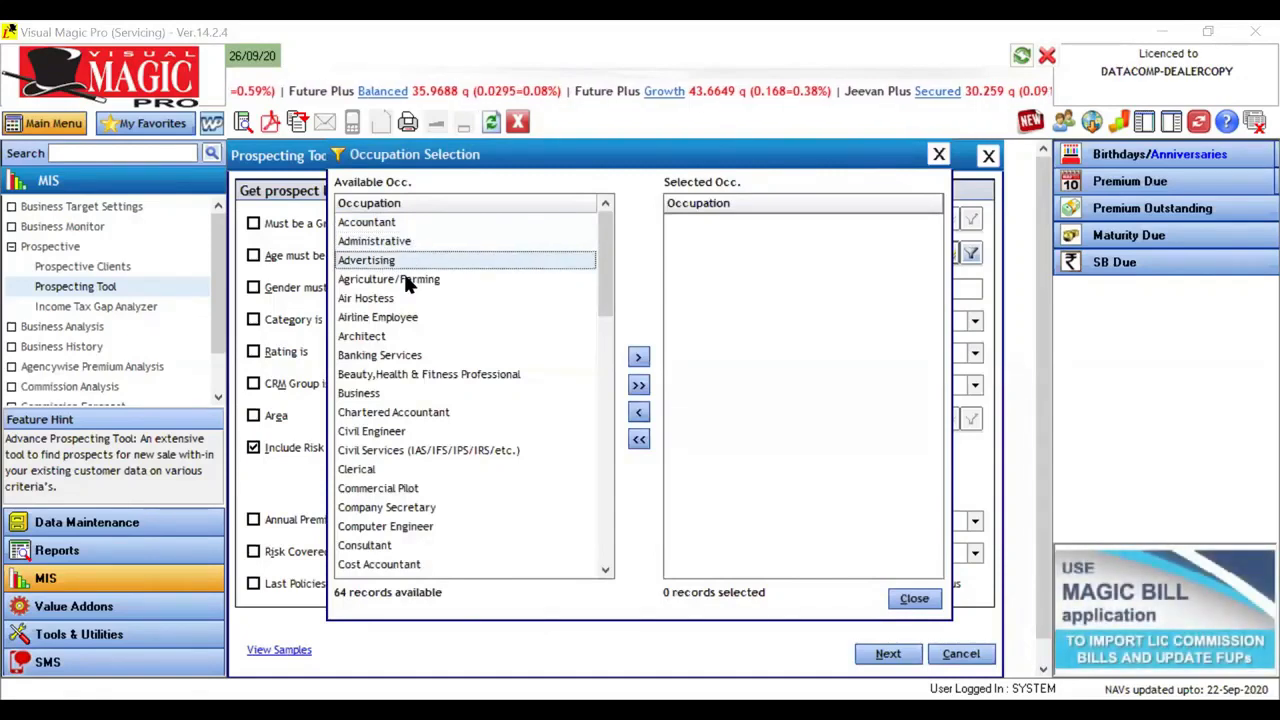
pyautogui.click(410, 284)
pyautogui.click(412, 297)
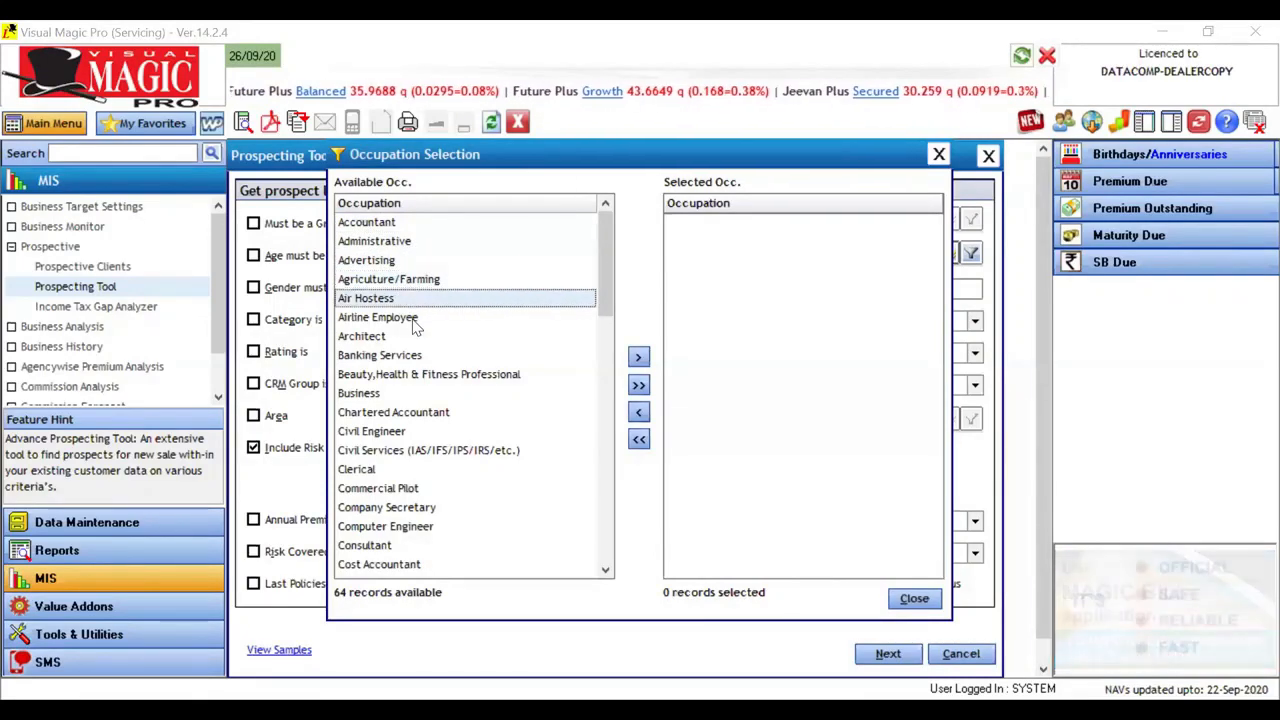
pyautogui.click(413, 318)
pyautogui.click(415, 338)
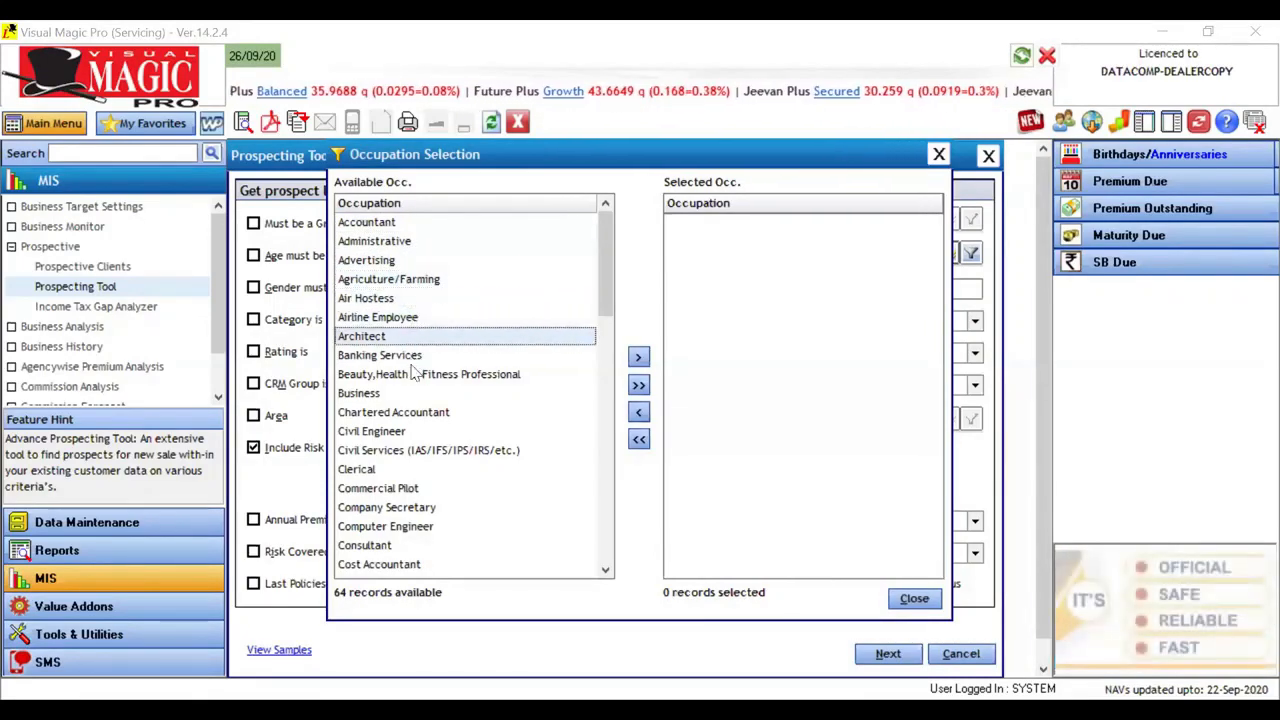
pyautogui.click(416, 357)
pyautogui.click(415, 376)
pyautogui.click(415, 395)
pyautogui.click(414, 432)
pyautogui.click(414, 451)
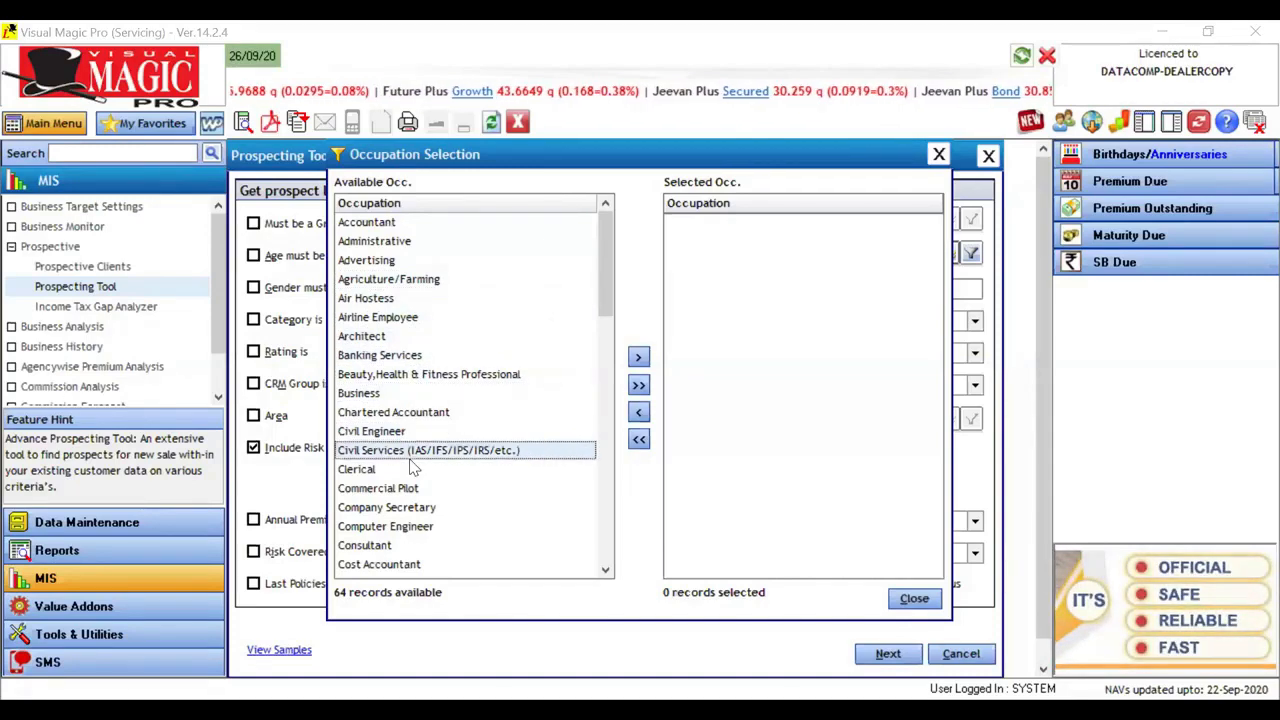
pyautogui.press('Down')
pyautogui.press('Down')
pyautogui.press('Down')
pyautogui.press('Down')
pyautogui.press('Down')
pyautogui.press('Down')
pyautogui.press('Down')
pyautogui.press('Down')
pyautogui.press('Down')
pyautogui.press('Down')
pyautogui.press('Down')
pyautogui.press('Down')
pyautogui.press('Down')
pyautogui.press('Down')
pyautogui.press('Down')
pyautogui.press('Down')
pyautogui.press('Down')
pyautogui.press('Down')
pyautogui.press('Down')
pyautogui.press('Down')
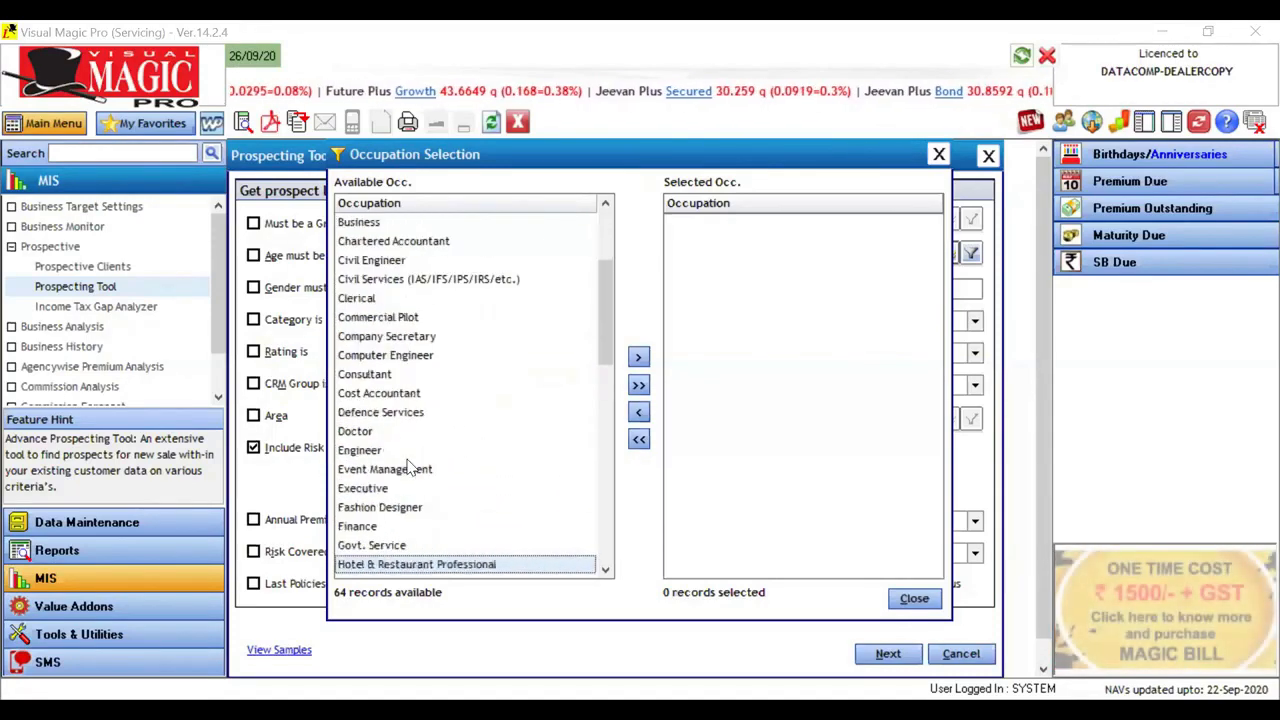
pyautogui.press('Down')
pyautogui.press('Down')
pyautogui.press('Down')
pyautogui.press('Down')
pyautogui.press('Down')
pyautogui.press('Down')
pyautogui.press('Down')
pyautogui.press('Down')
pyautogui.press('Down')
pyautogui.press('Down')
pyautogui.press('Down')
pyautogui.press('Down')
pyautogui.press('Down')
pyautogui.press('Down')
pyautogui.press('Down')
pyautogui.press('Down')
pyautogui.press('Down')
pyautogui.press('Down')
pyautogui.press('Down')
pyautogui.press('Down')
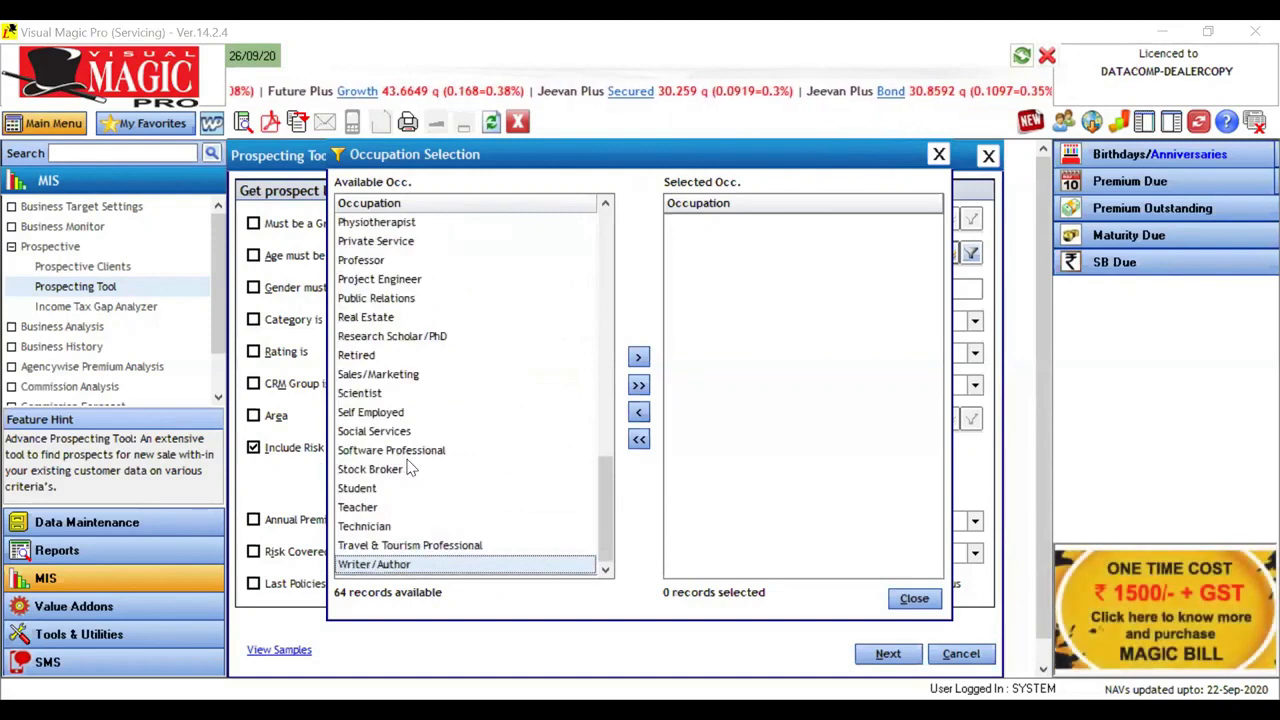
pyautogui.click(912, 600)
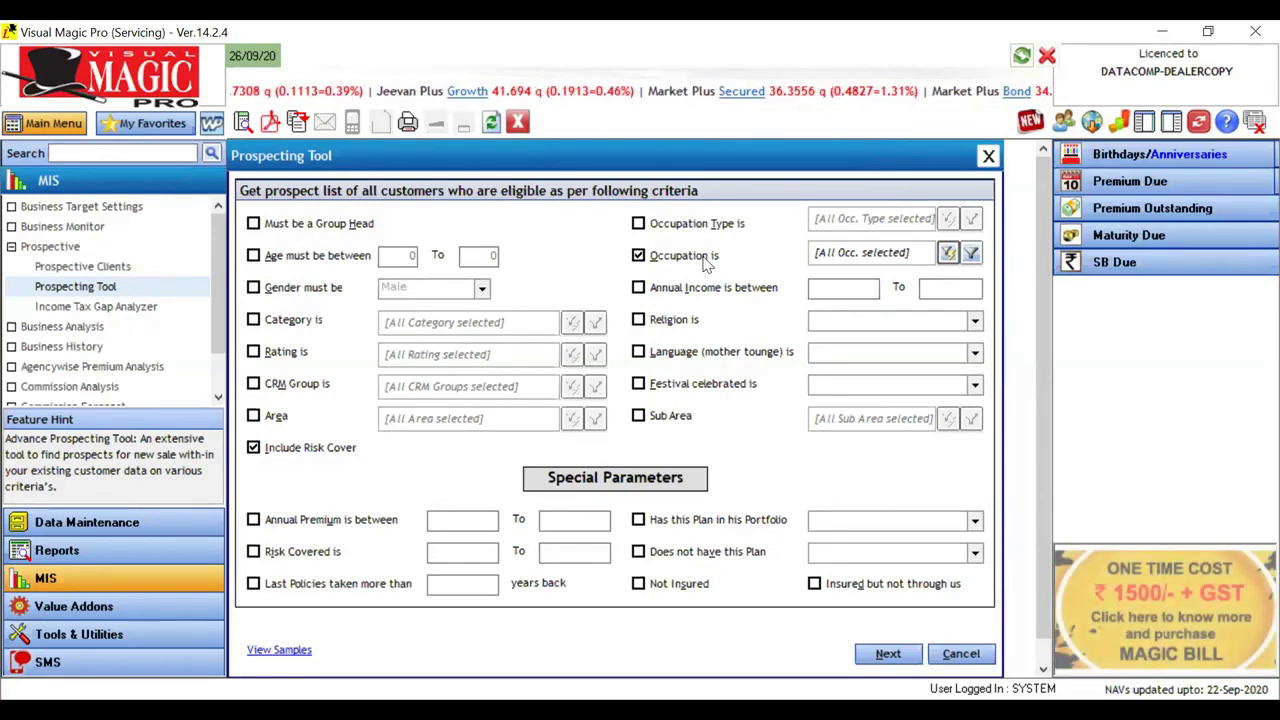
# Step: Add Architect to the selected occupations, remove it again, and close the selection with the occupation criterion turned off
pyautogui.click(947, 252)
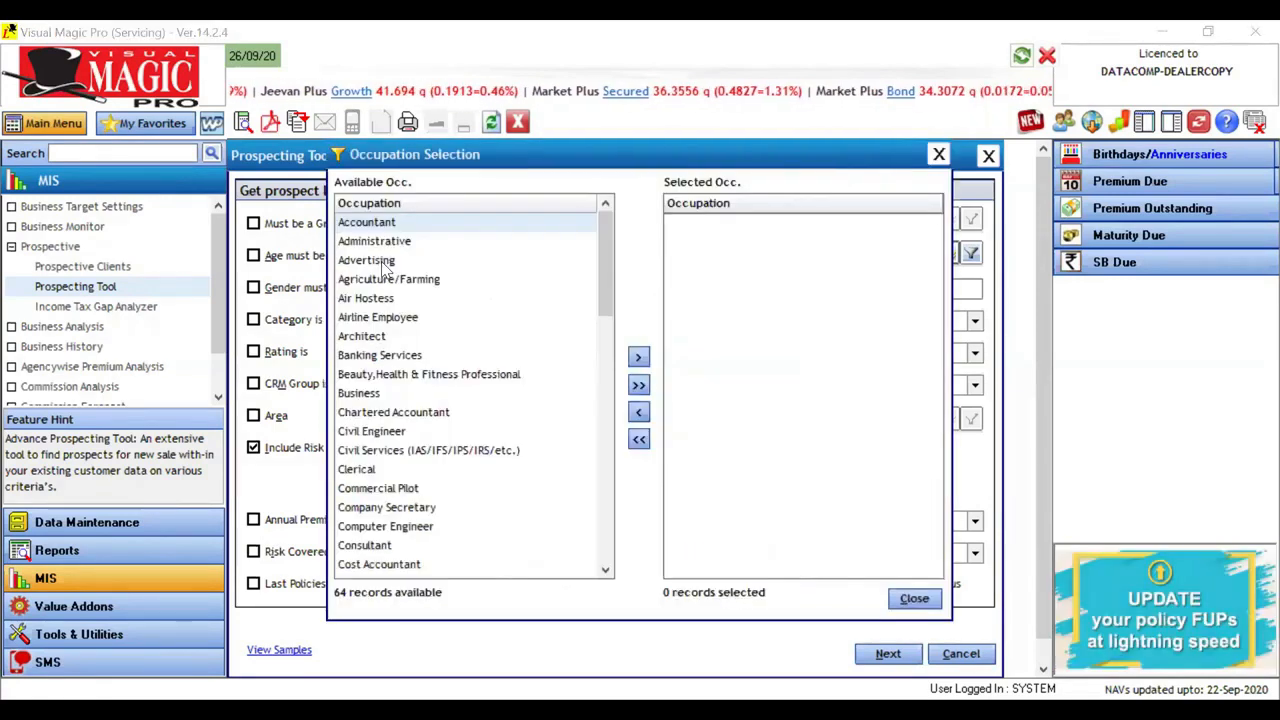
pyautogui.click(386, 279)
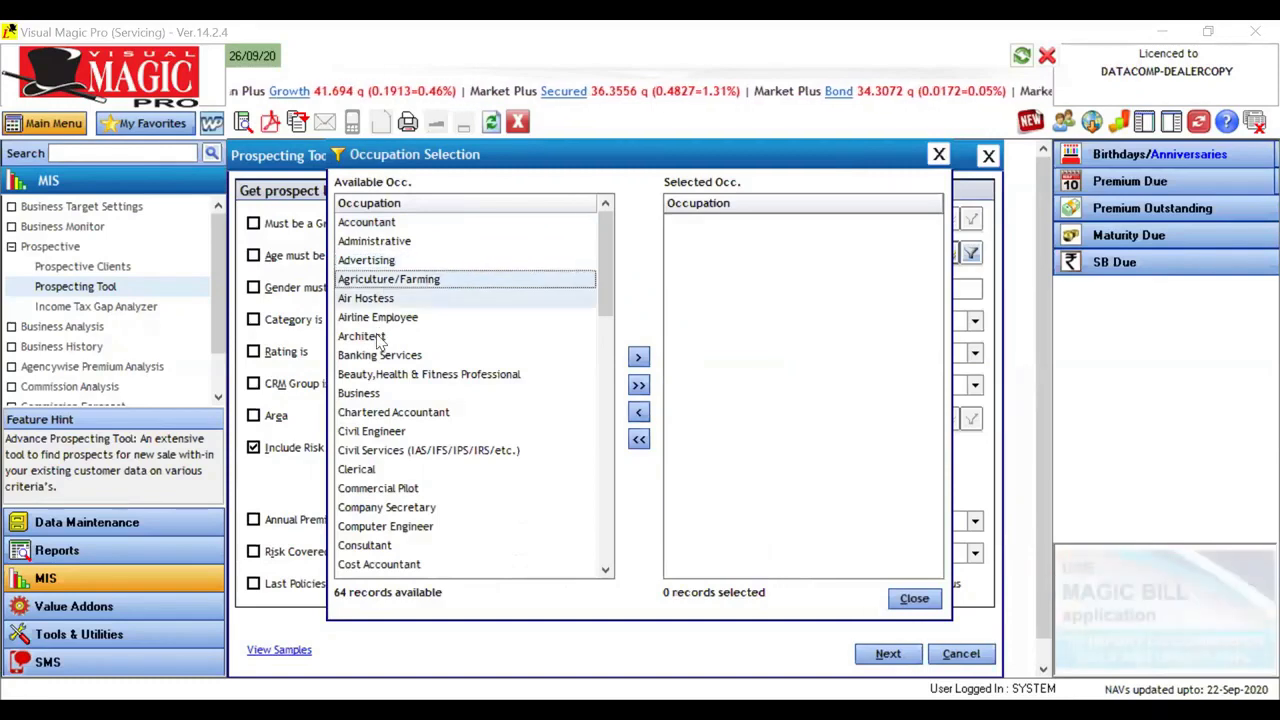
pyautogui.click(379, 339)
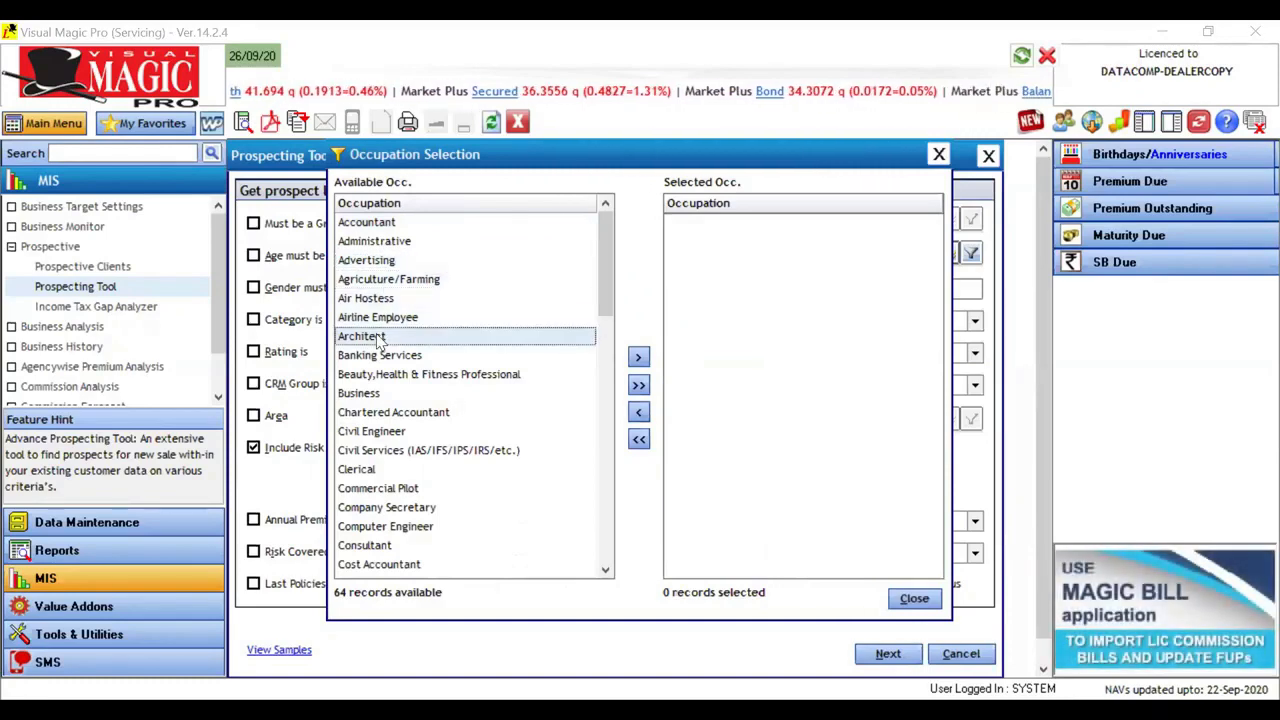
pyautogui.doubleClick(379, 339)
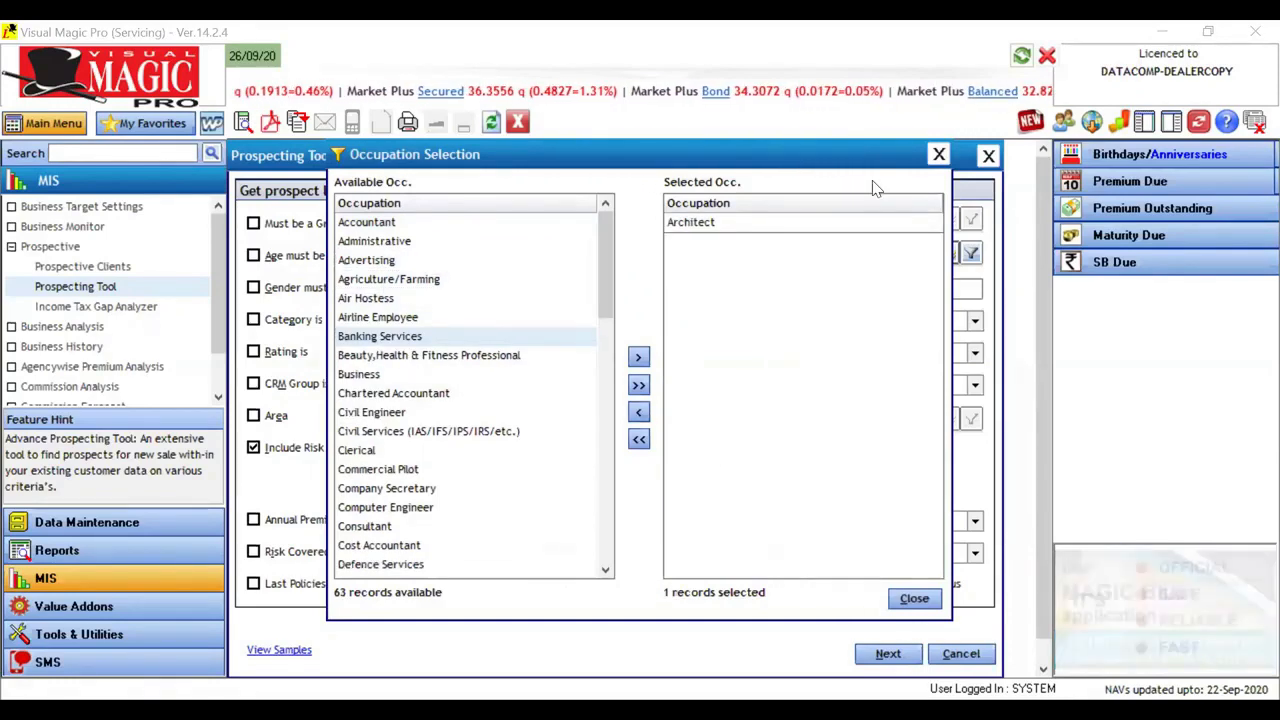
pyautogui.doubleClick(797, 224)
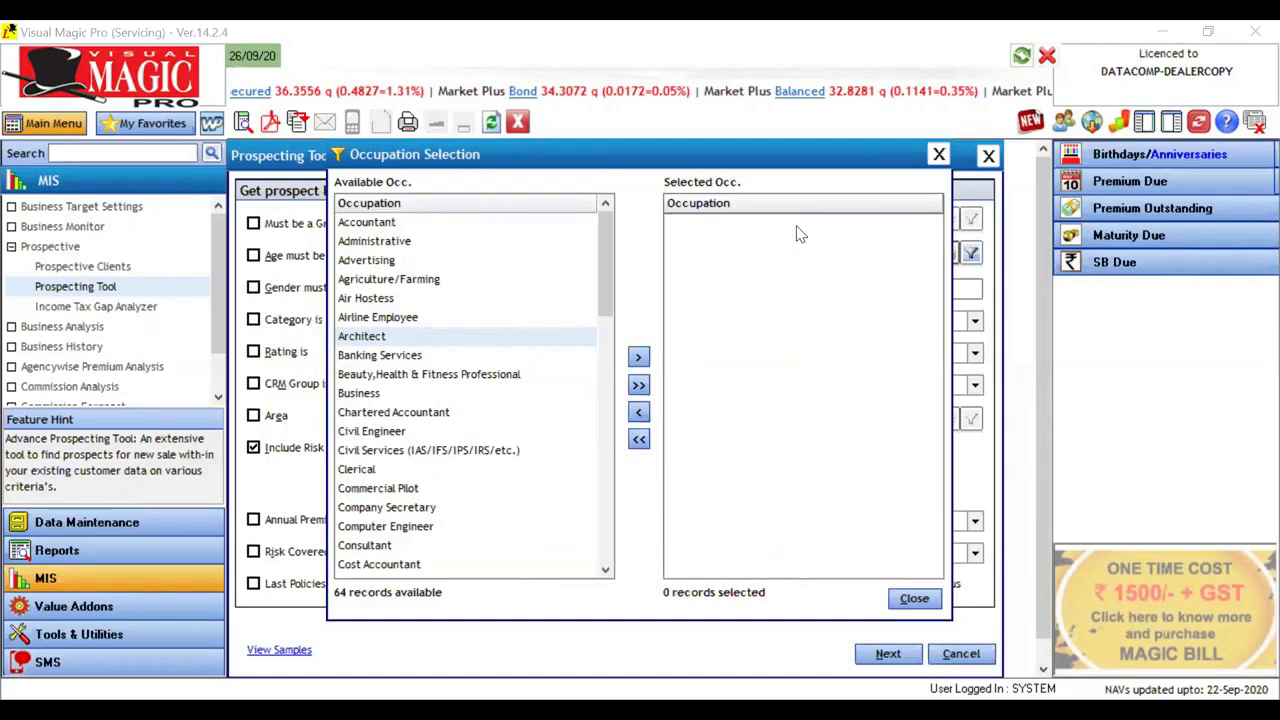
pyautogui.click(941, 154)
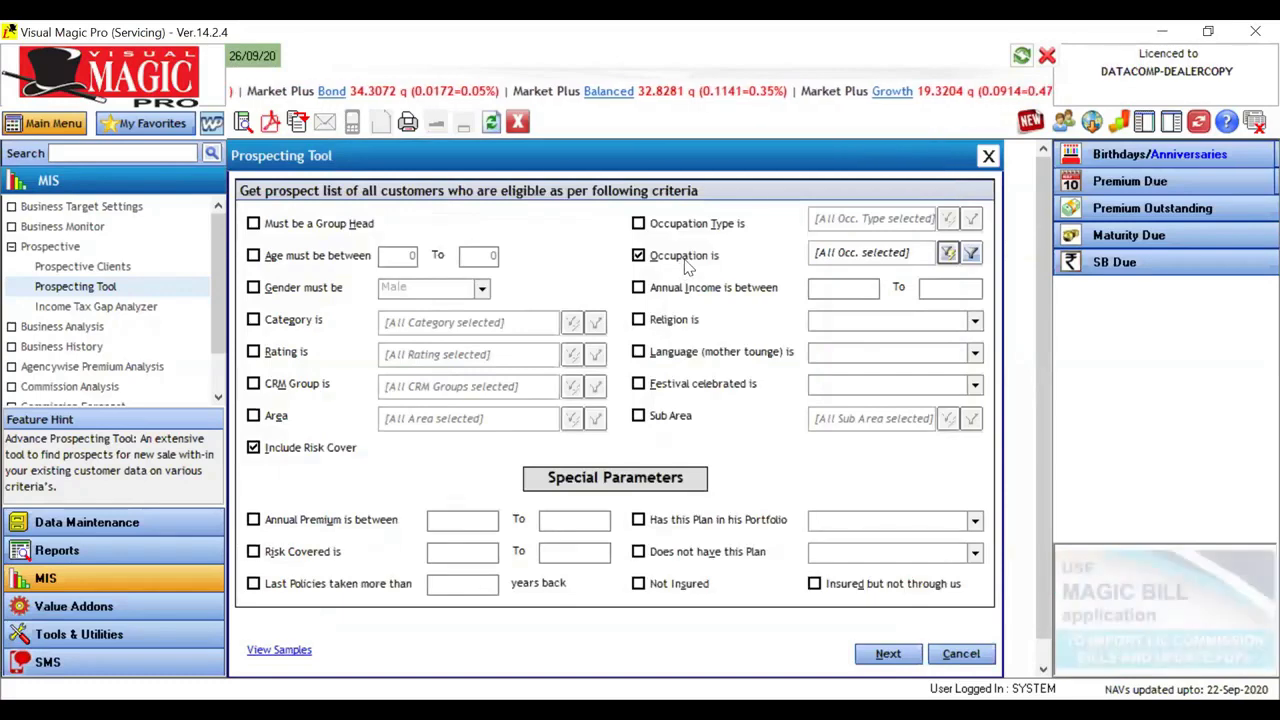
pyautogui.click(687, 260)
# Step: Set the annual income criterion to between 2000000 and 3000000, and turn the criterion off again
pyautogui.click(676, 287)
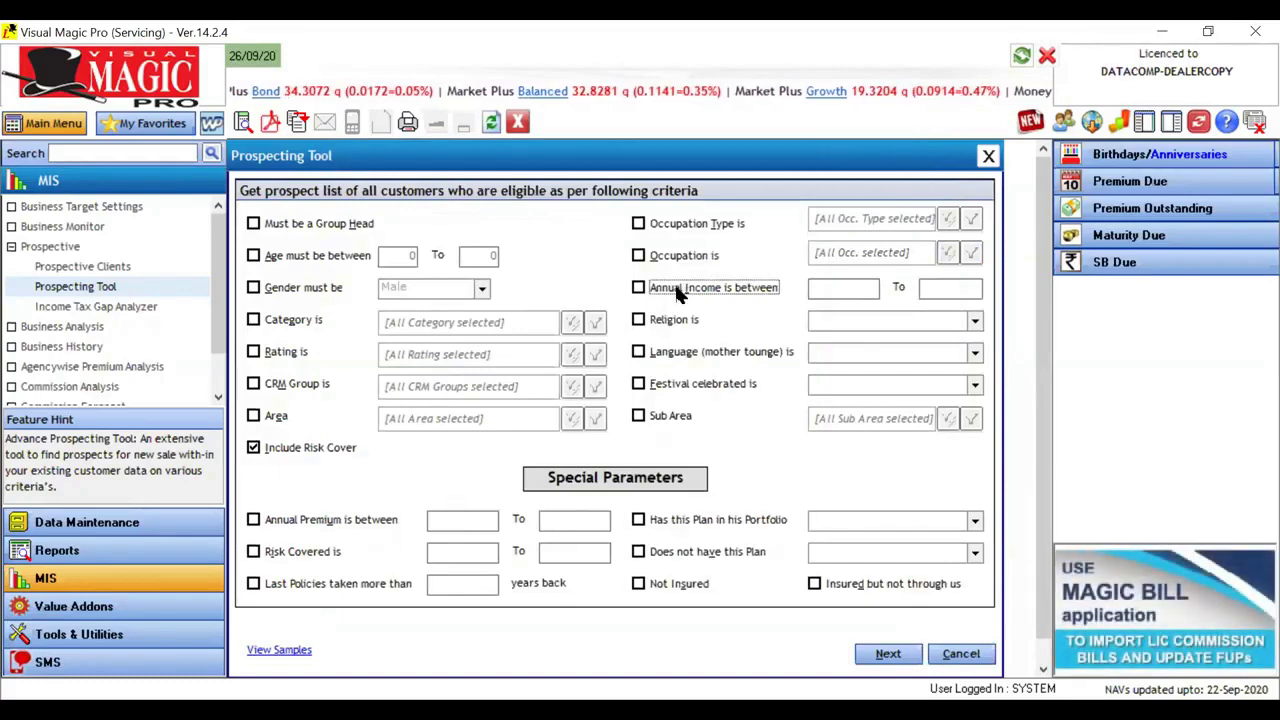
pyautogui.click(676, 287)
pyautogui.click(865, 290)
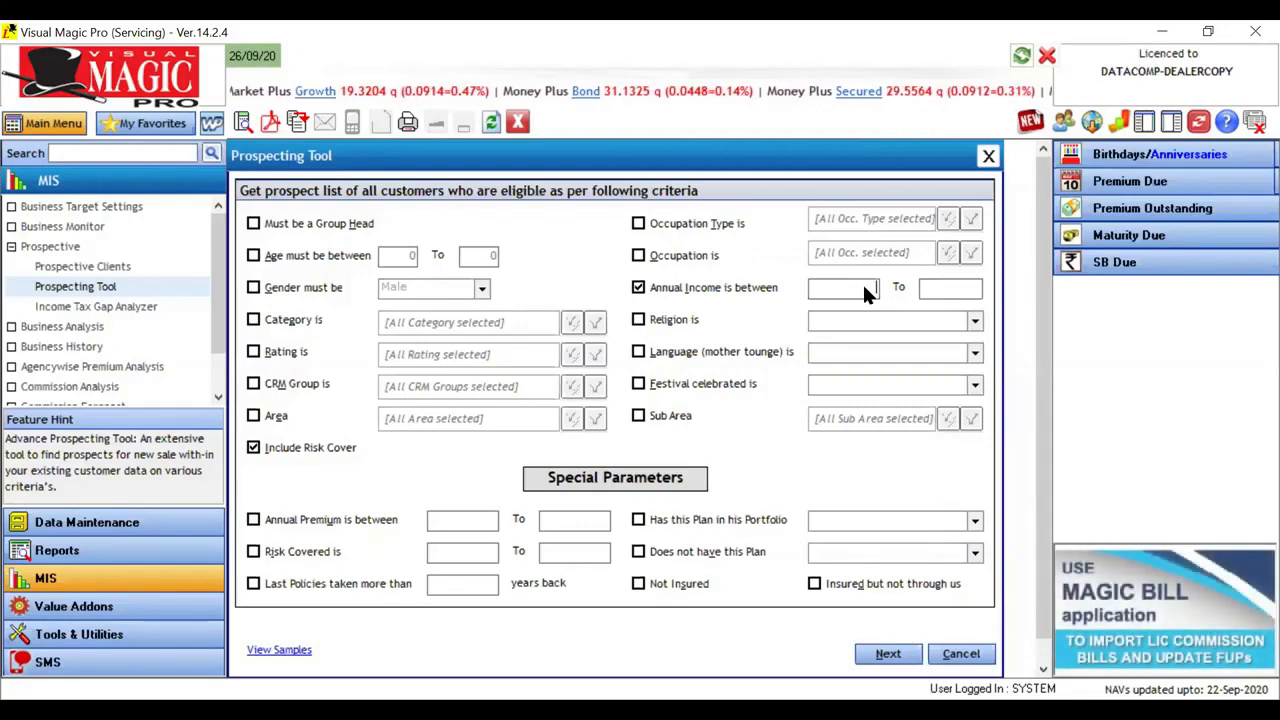
pyautogui.write('2')
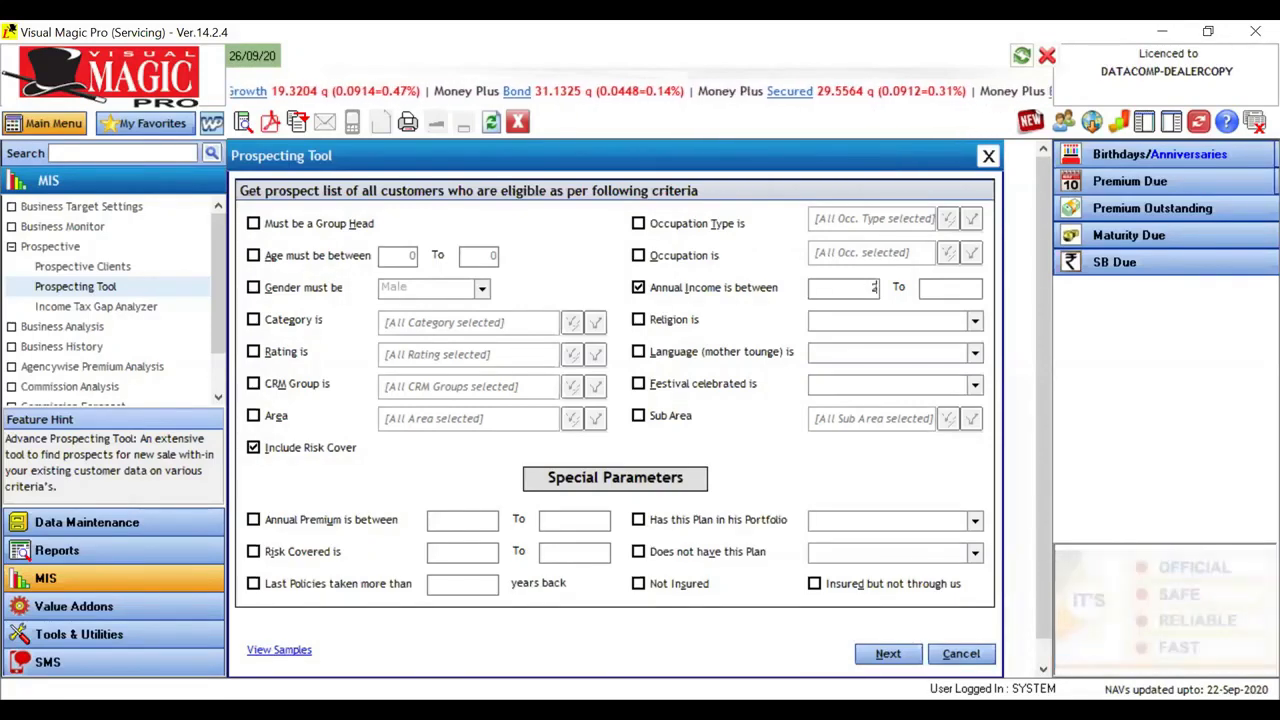
pyautogui.write('000000')
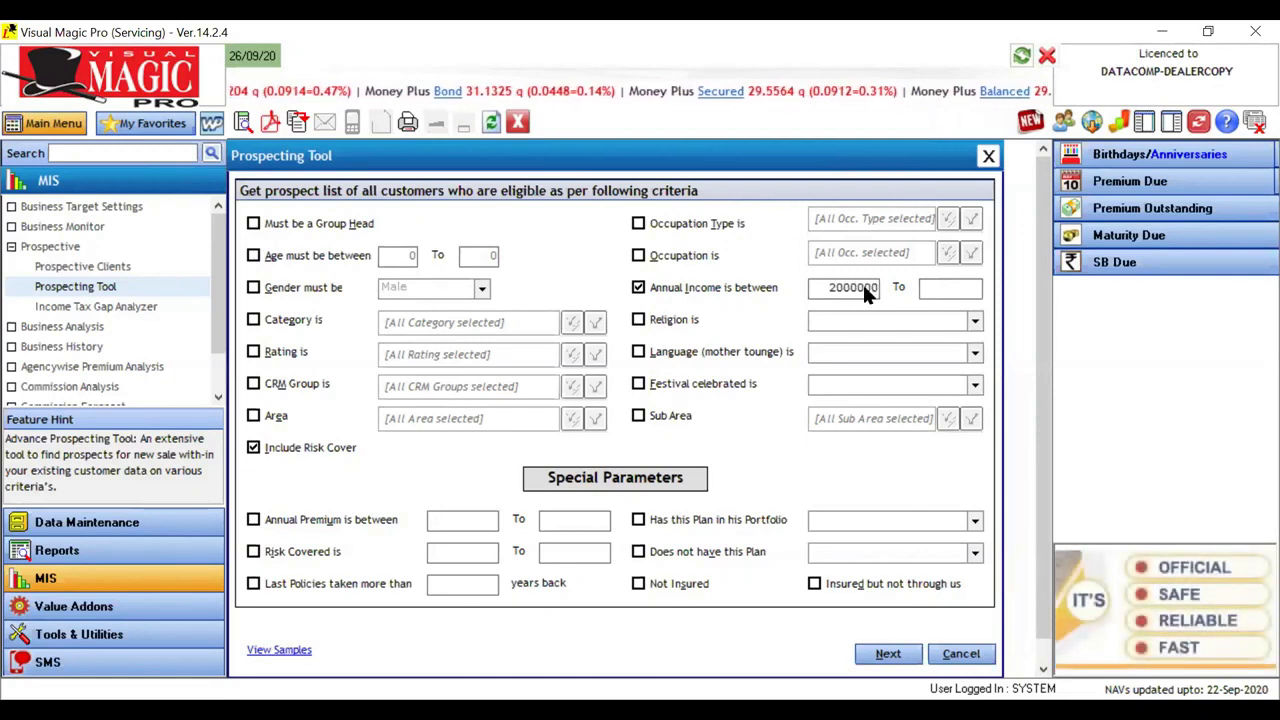
pyautogui.press('Tab')
pyautogui.write('30')
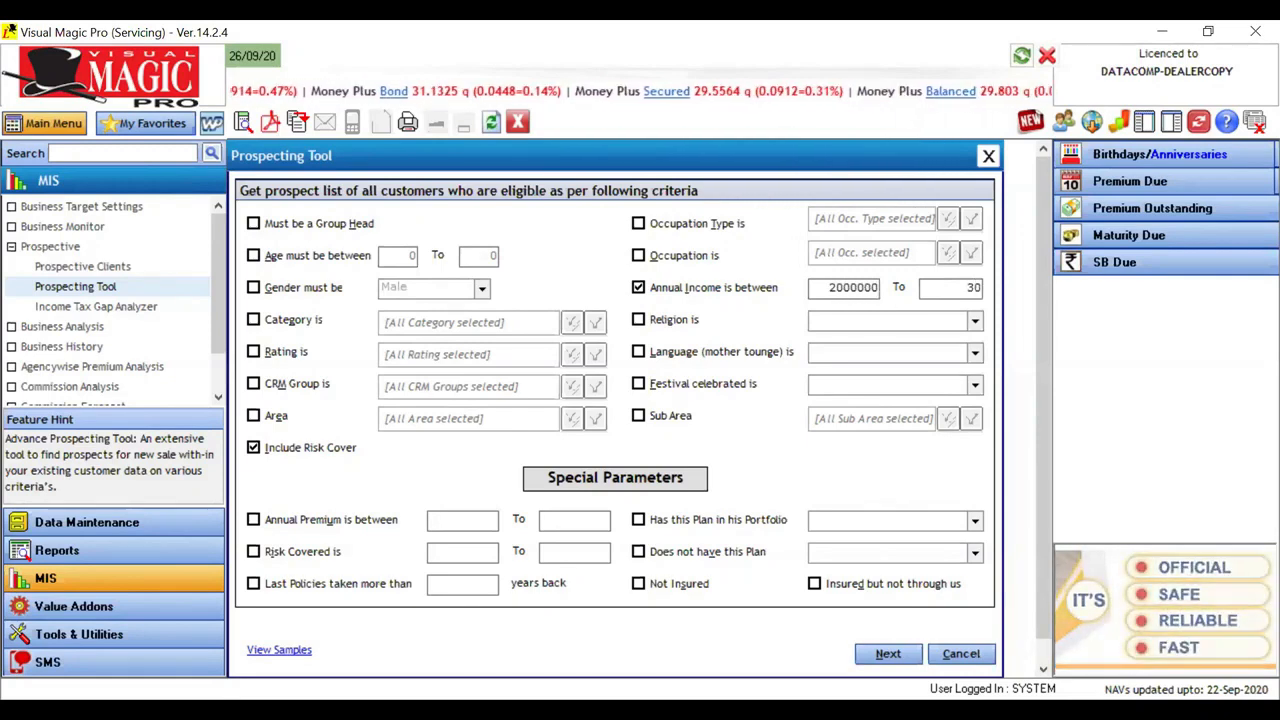
pyautogui.write('00000')
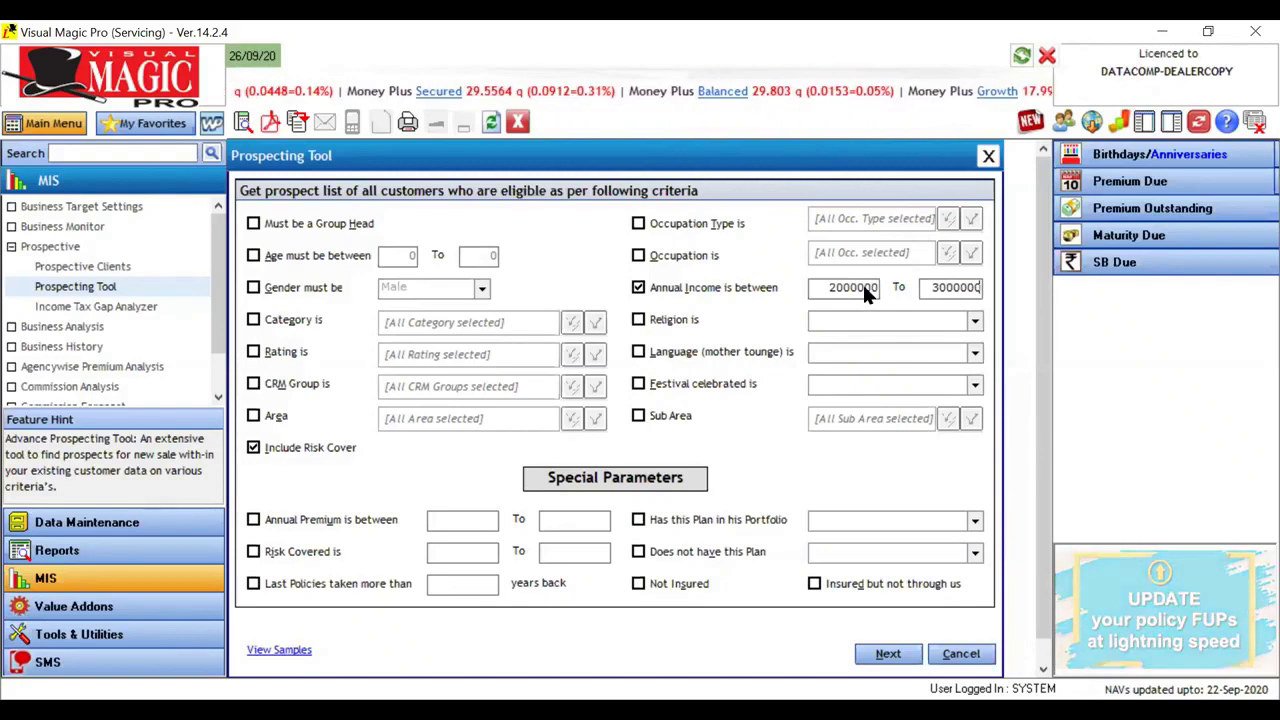
pyautogui.click(732, 289)
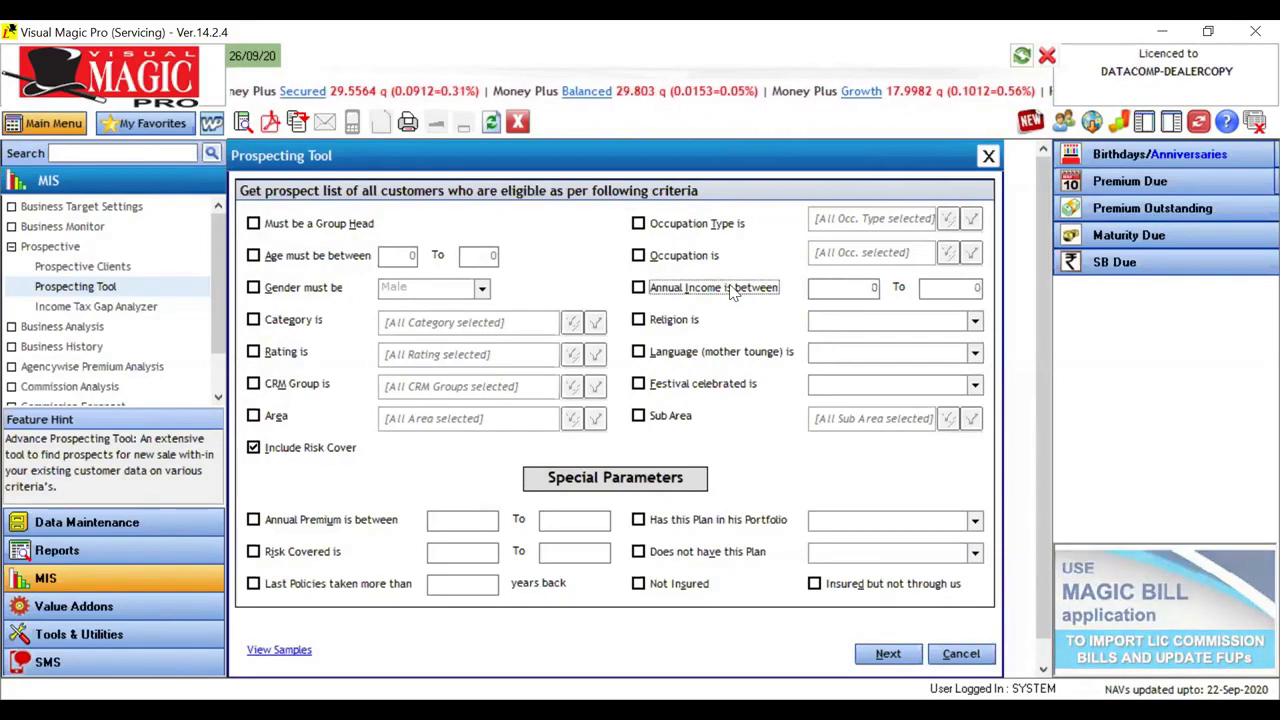
# Step: Examine the available religions under the religion criterion, and leave both the religion and language criteria turned off
pyautogui.click(667, 328)
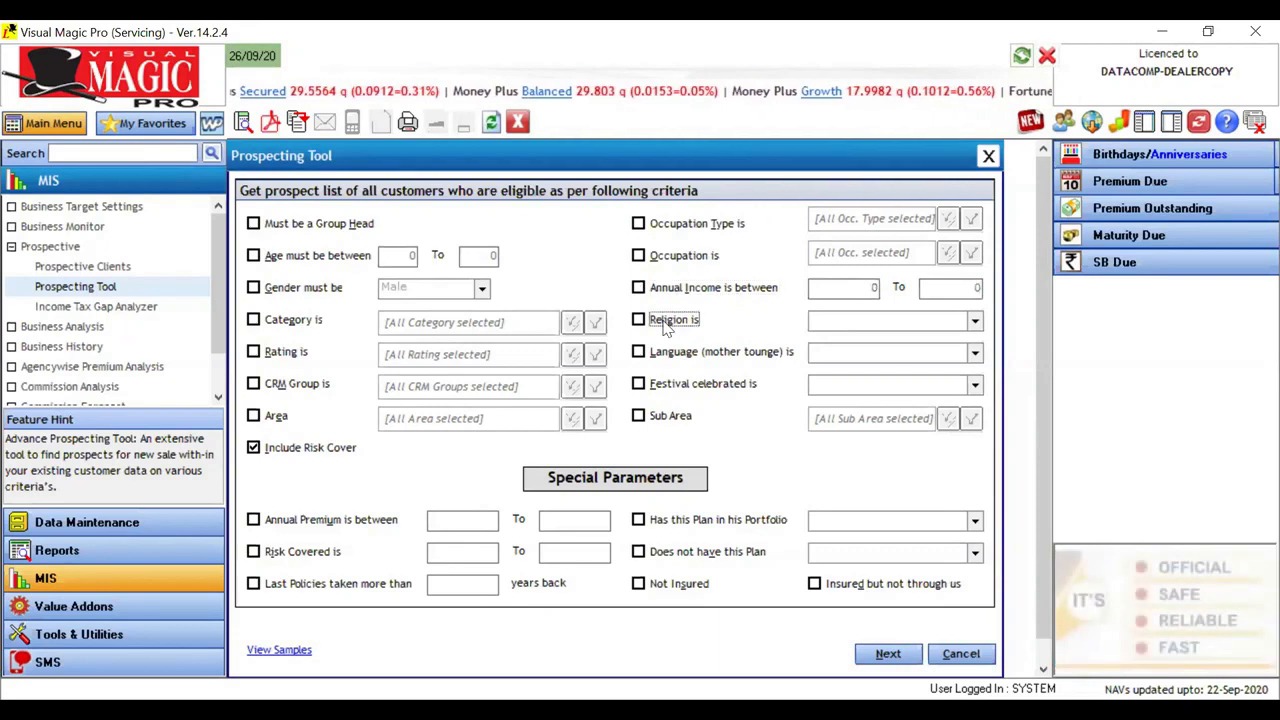
pyautogui.click(975, 322)
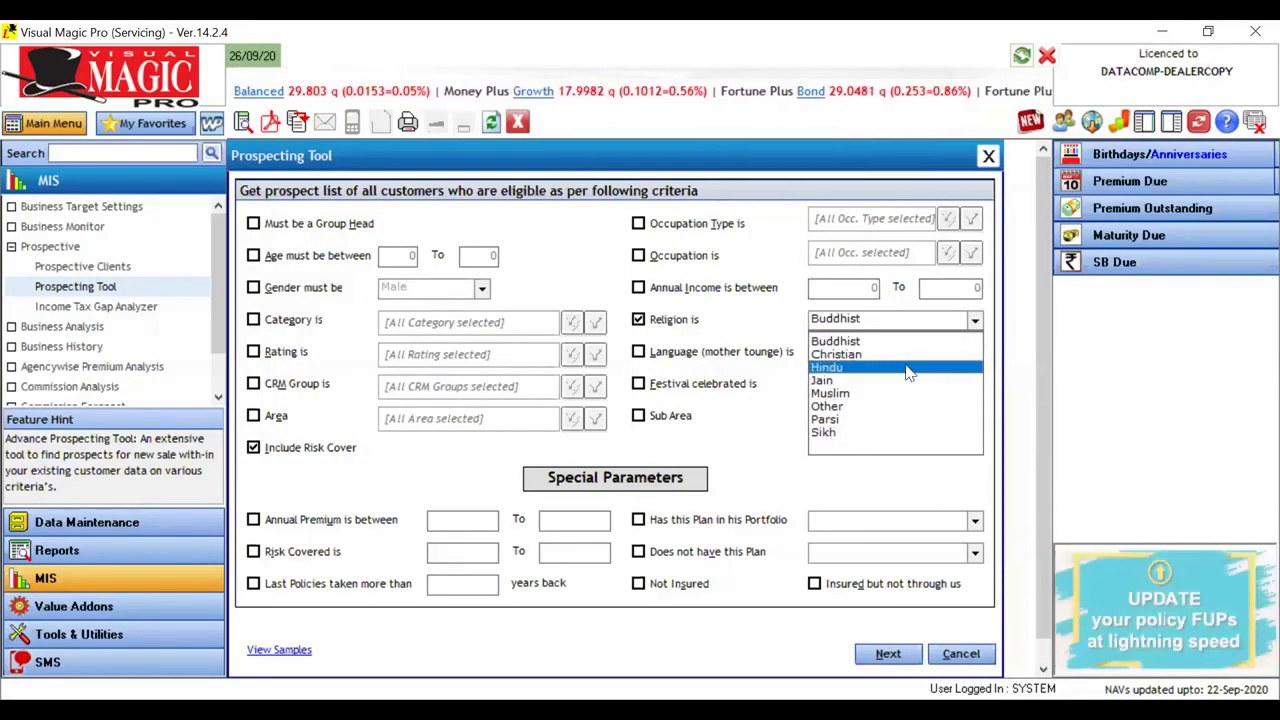
pyautogui.click(678, 322)
pyautogui.click(667, 321)
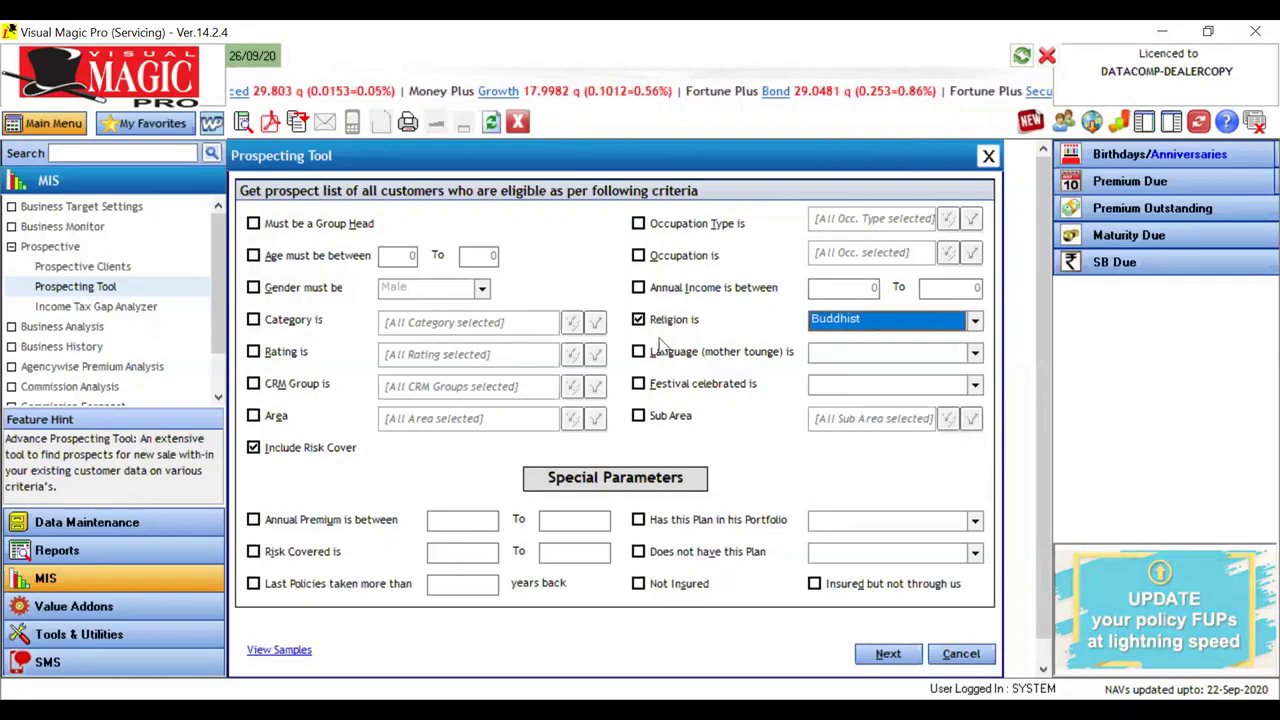
pyautogui.click(654, 354)
pyautogui.click(654, 355)
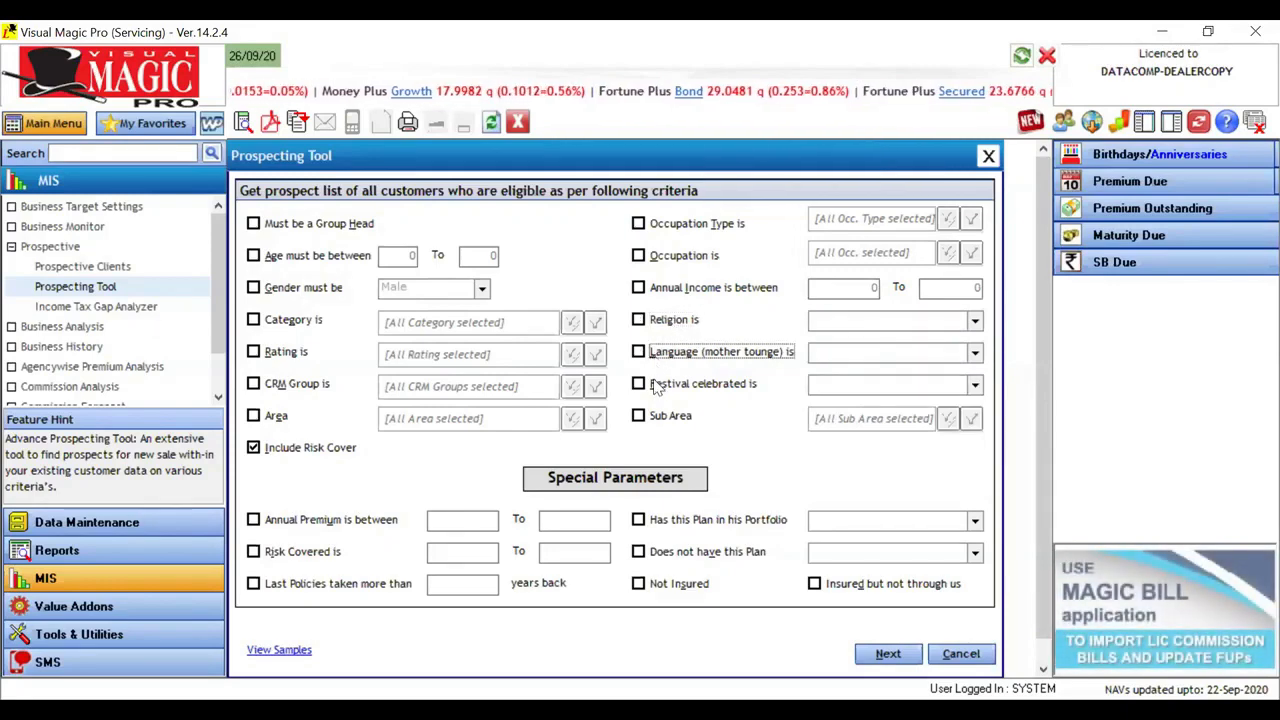
# Step: Turn on the festival celebrated criterion and set the festival to Diwali
pyautogui.click(656, 386)
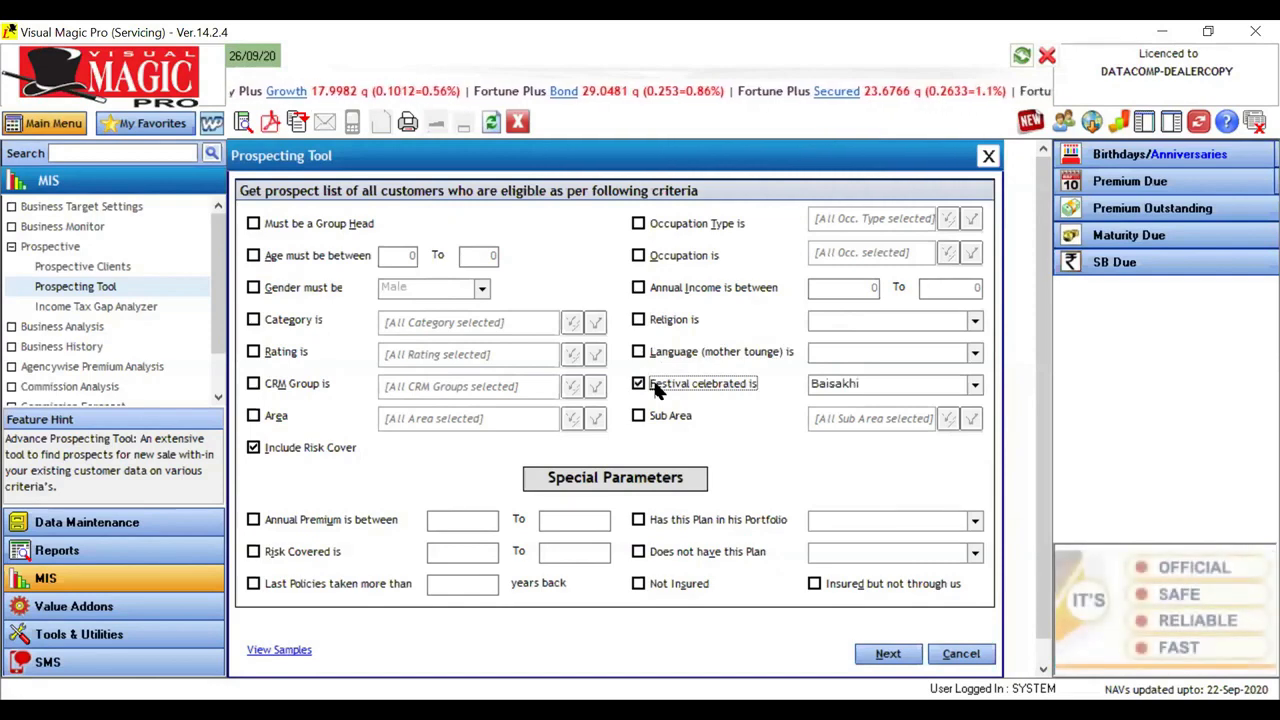
pyautogui.click(975, 386)
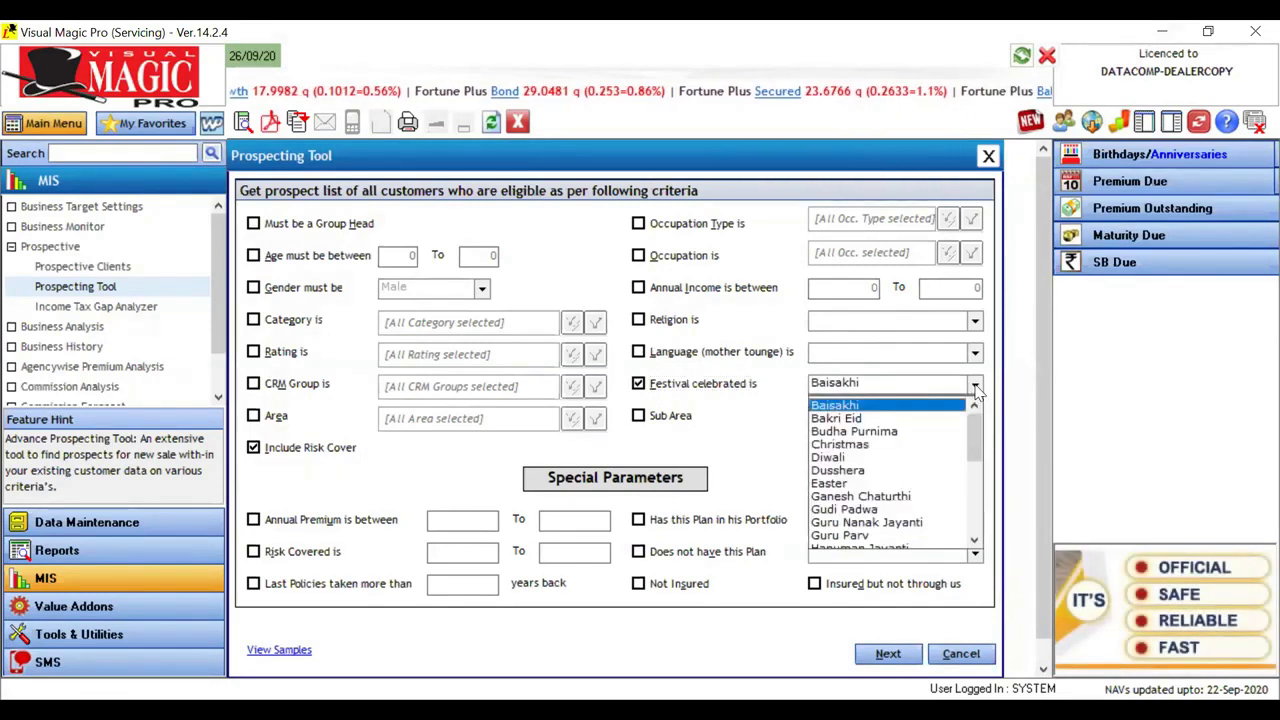
pyautogui.click(894, 458)
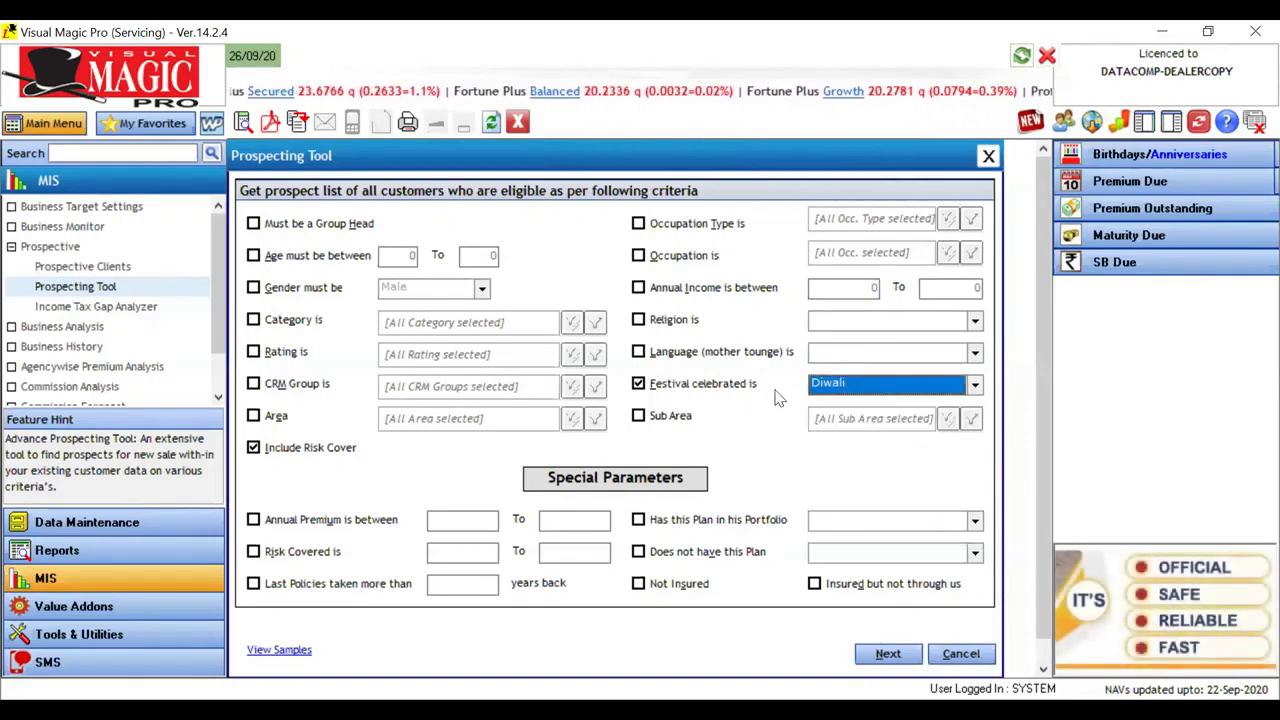
# Step: Start generating the prospect list for the Diwali criterion, cancel the generation and turn off the festival criterion
pyautogui.click(886, 654)
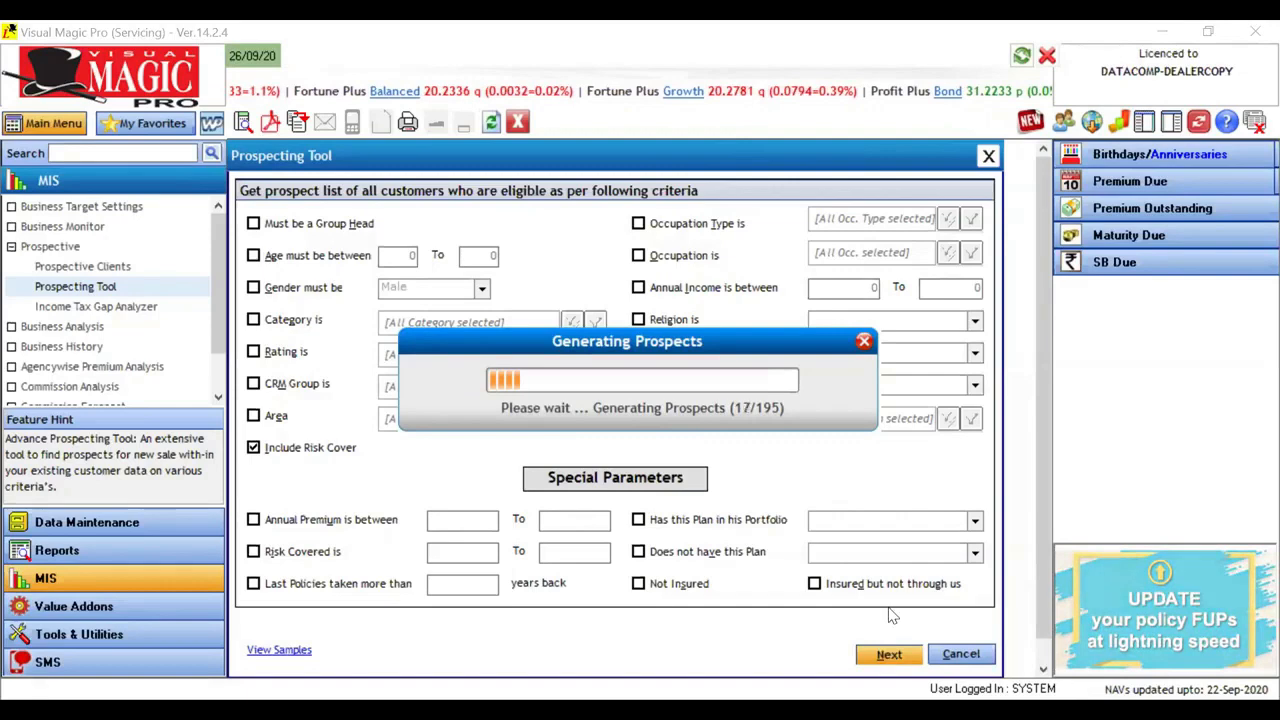
pyautogui.click(864, 344)
pyautogui.click(808, 427)
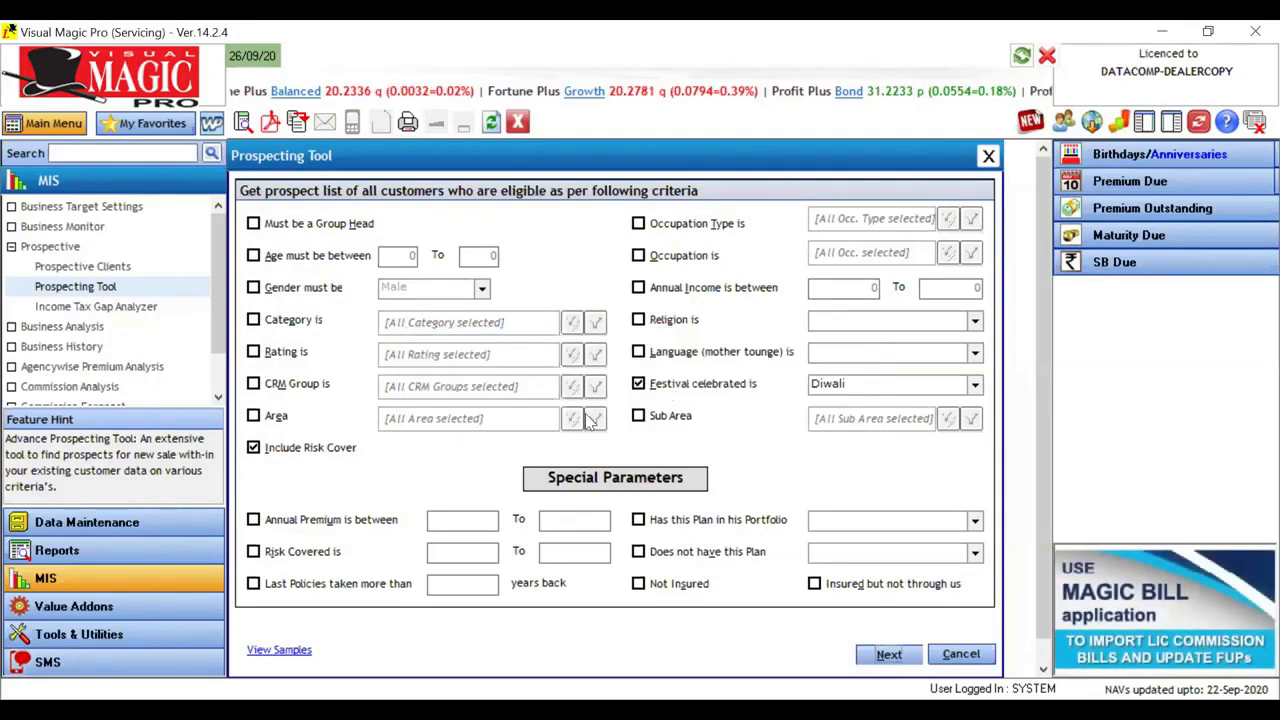
pyautogui.doubleClick(646, 384)
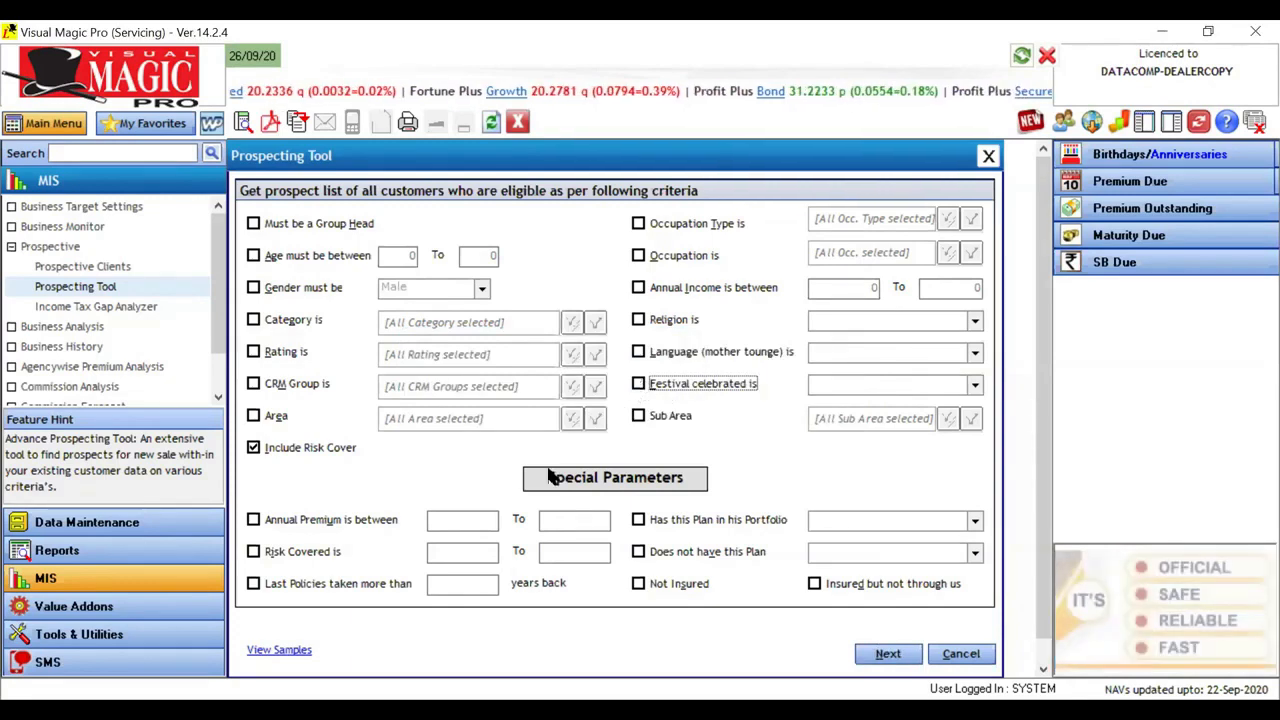
# Step: Turn the annual premium criterion on and off, and set the risk covered criterion from 1000000 to 1000000
pyautogui.click(303, 529)
pyautogui.click(370, 528)
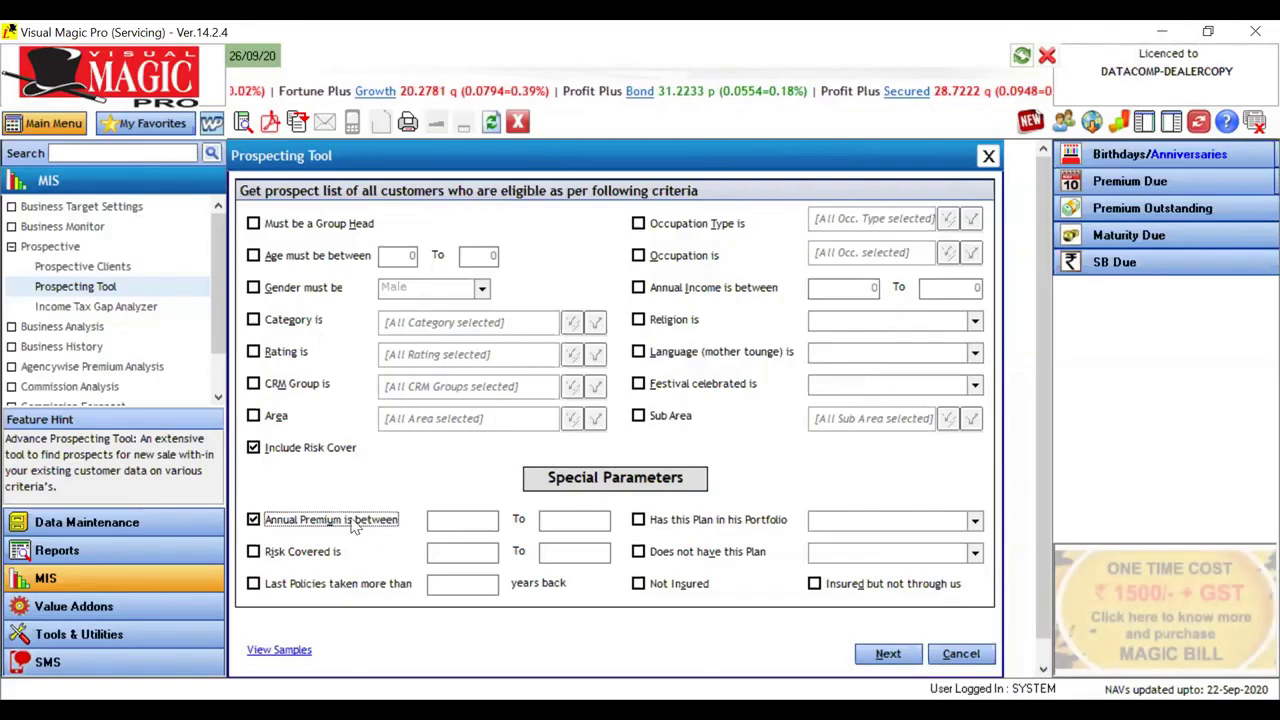
pyautogui.click(305, 556)
pyautogui.click(463, 551)
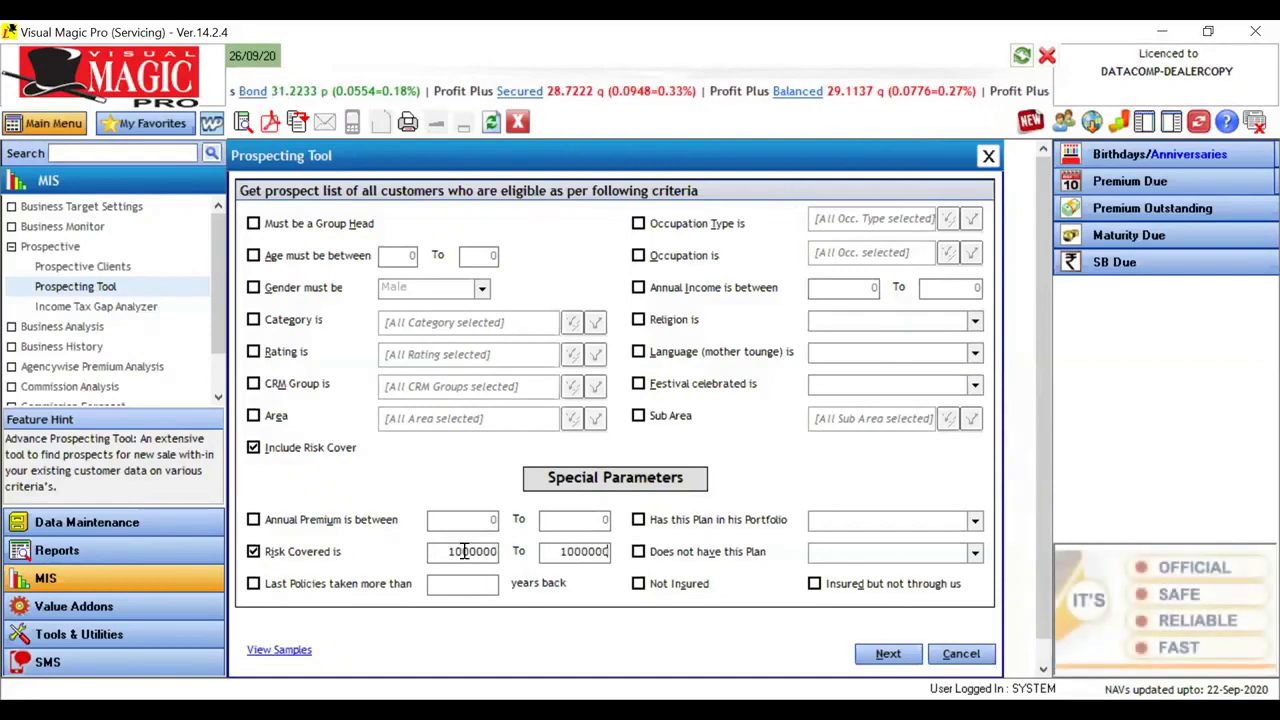
# Step: Clear the upper limit of the risk covered range and re-enter it as 1000000
pyautogui.press('BackSpace')
pyautogui.press('BackSpace')
pyautogui.press('BackSpace')
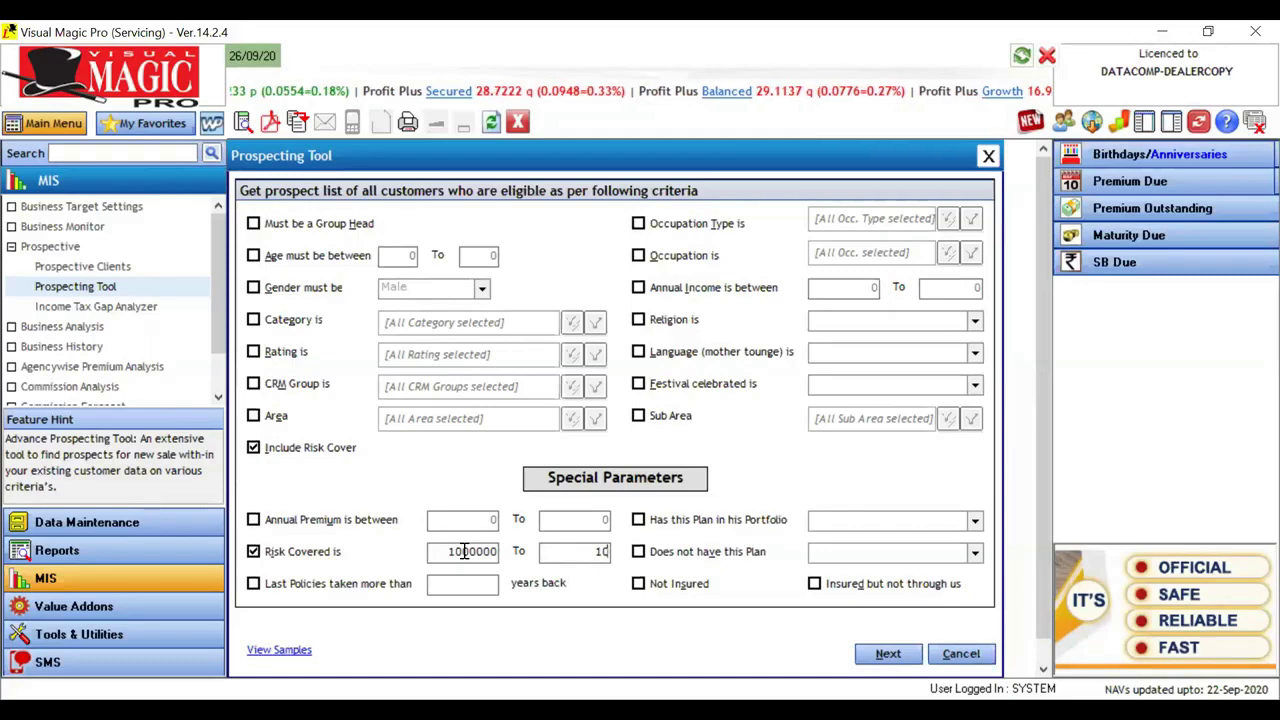
pyautogui.click(464, 552)
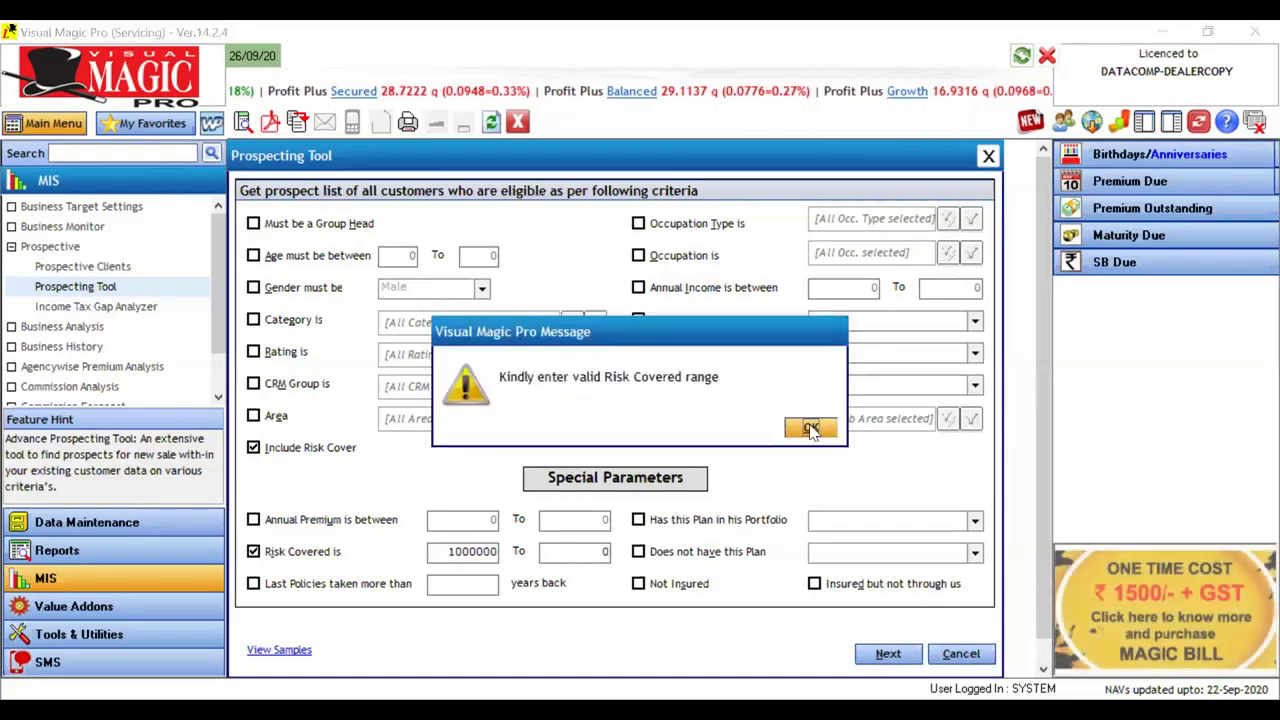
pyautogui.click(811, 429)
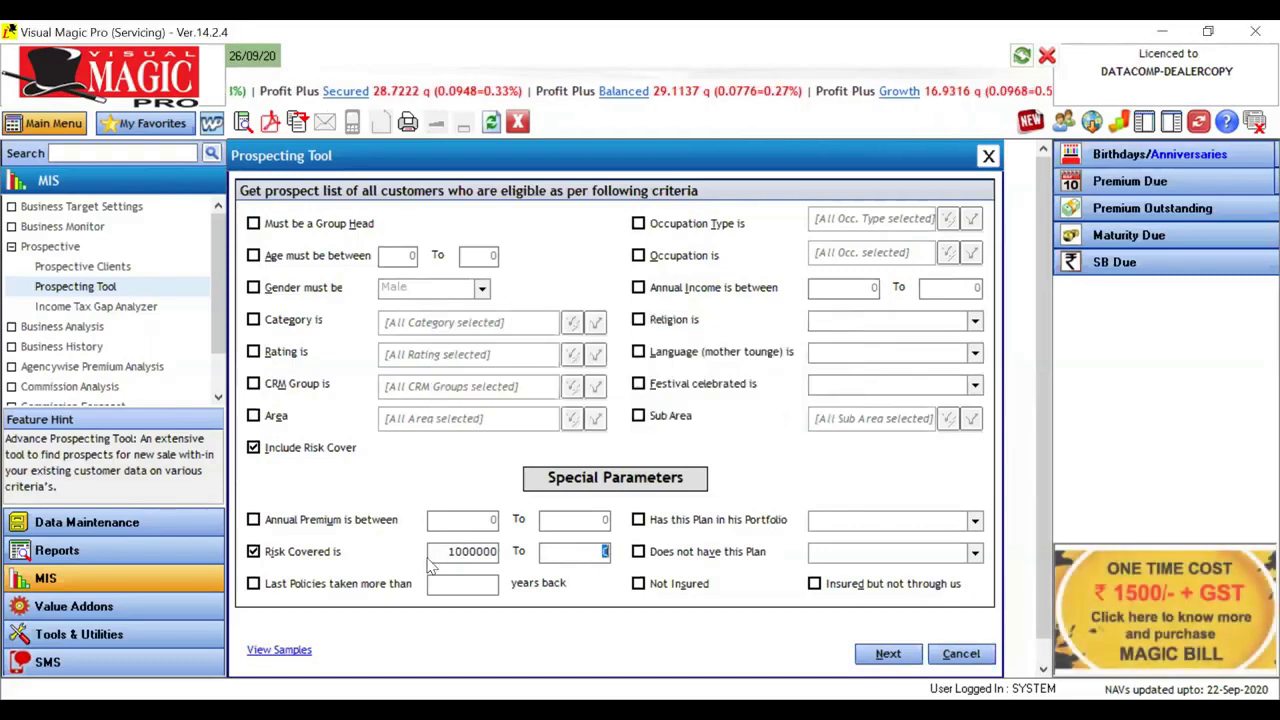
pyautogui.click(493, 556)
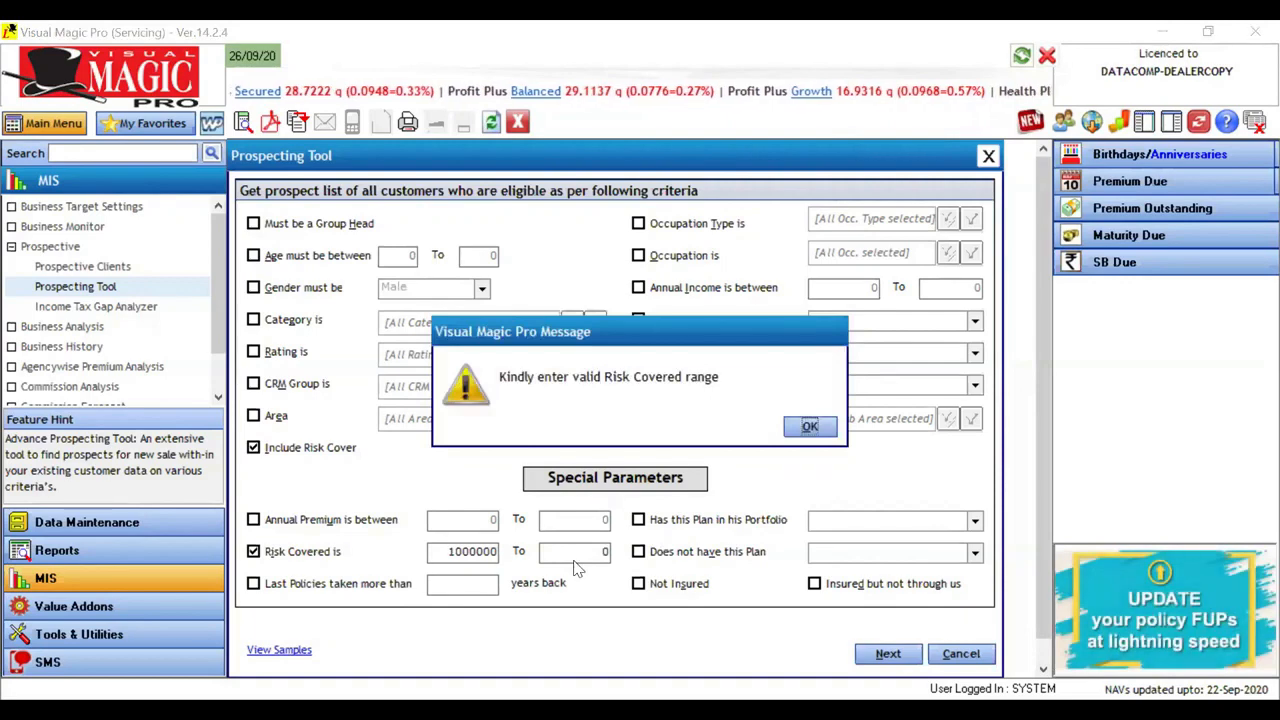
pyautogui.press('Return')
pyautogui.write('1')
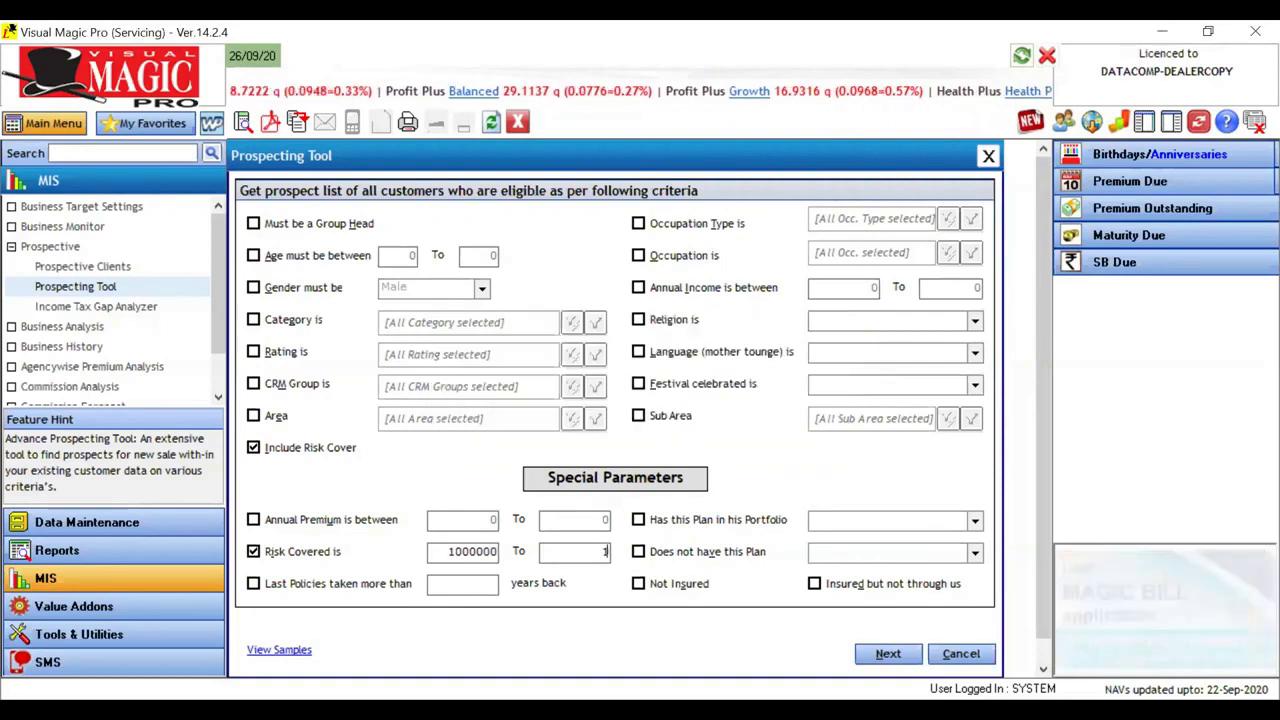
pyautogui.write('00000')
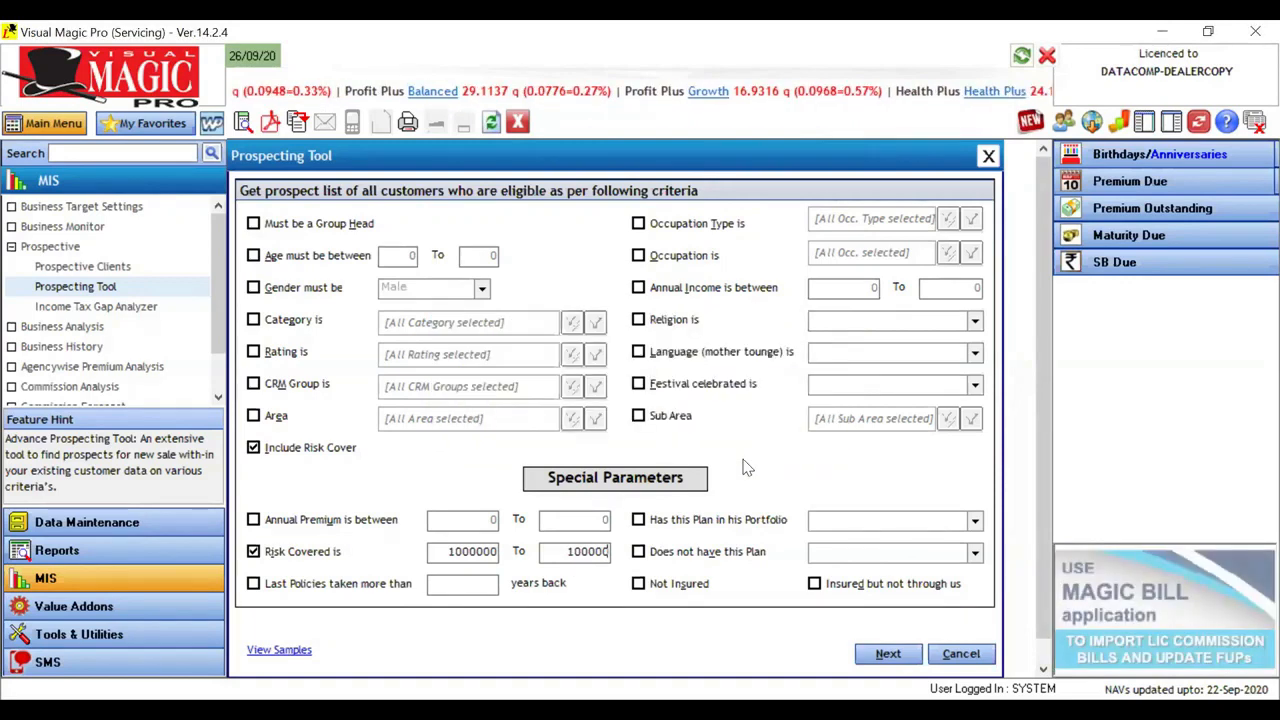
pyautogui.write('0')
# Step: Set the lower limit of the risk covered range to 100000, keeping 1000000 as the upper limit
pyautogui.click(490, 558)
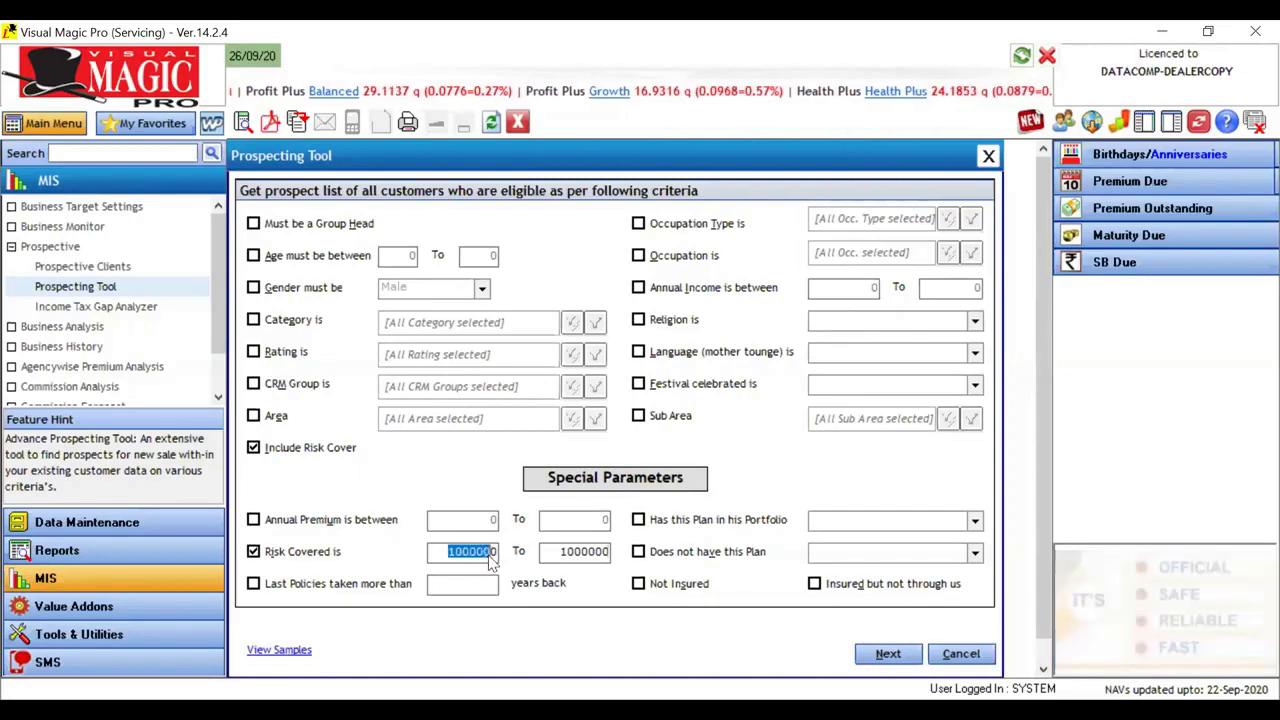
pyautogui.click(489, 555)
pyautogui.press('BackSpace')
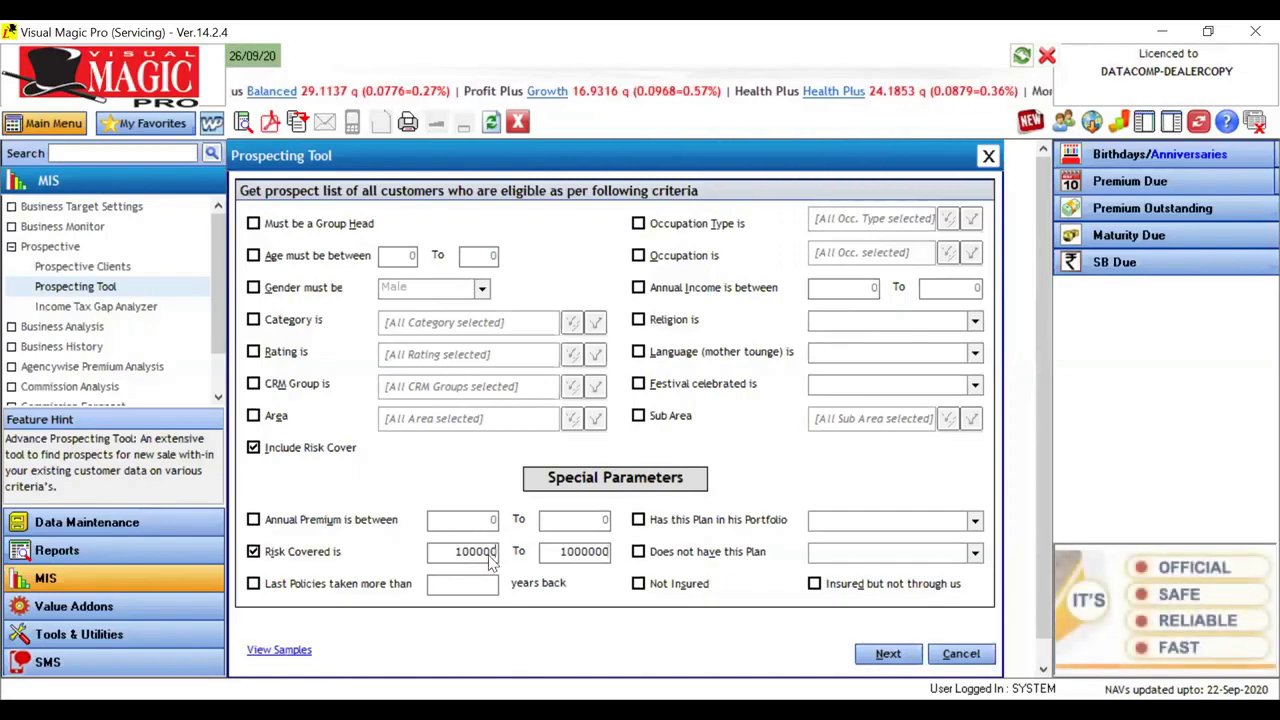
pyautogui.press('Tab')
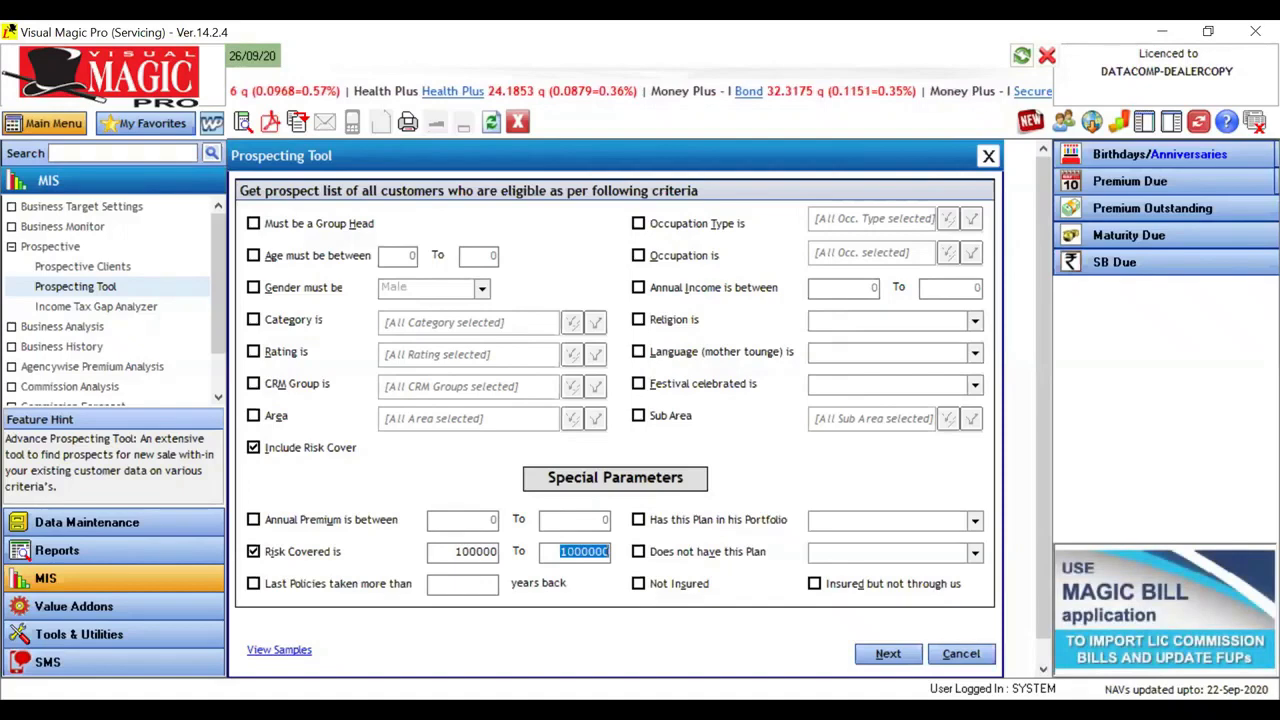
pyautogui.moveTo(426, 535)
pyautogui.mouseDown()
pyautogui.moveTo(490, 567)
pyautogui.moveTo(616, 578)
pyautogui.moveTo(618, 560)
pyautogui.moveTo(588, 531)
pyautogui.mouseUp()
pyautogui.moveTo(505, 535); pyautogui.dragTo(405, 548)
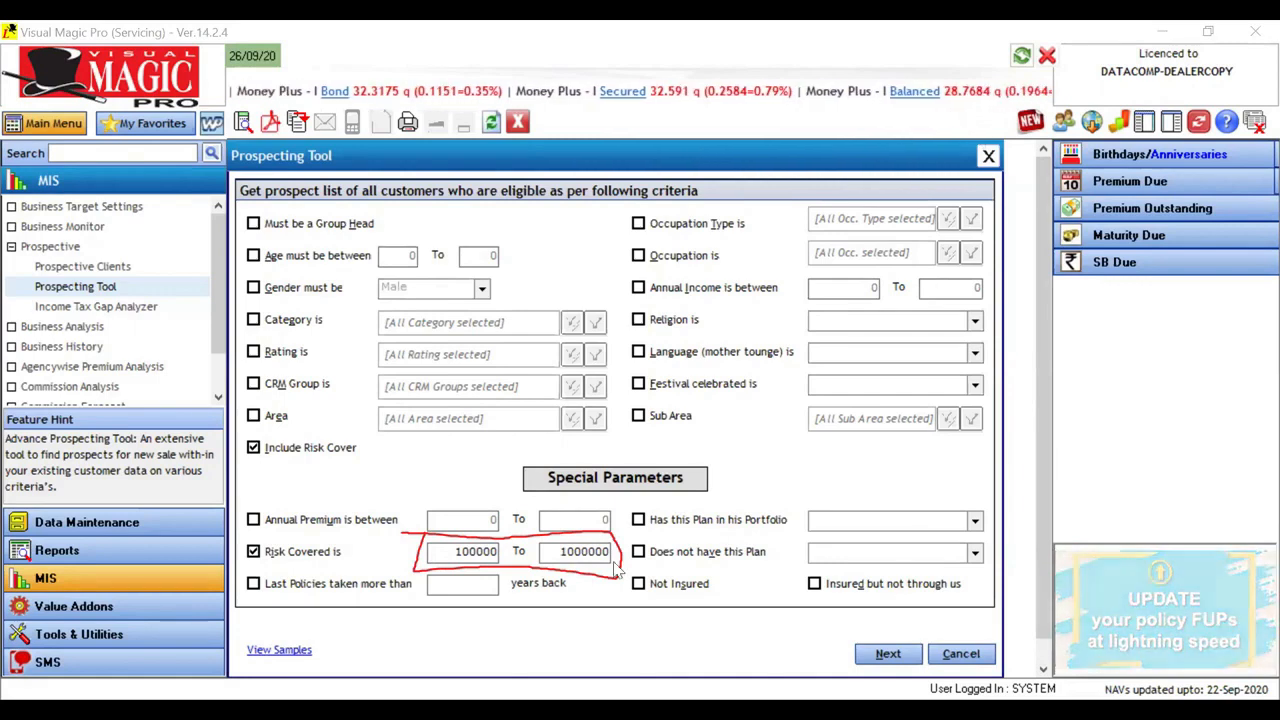
# Step: Start generating the prospect list for the risk covered range, select Agencies in the master data while it runs, and stop the generation
pyautogui.click(884, 655)
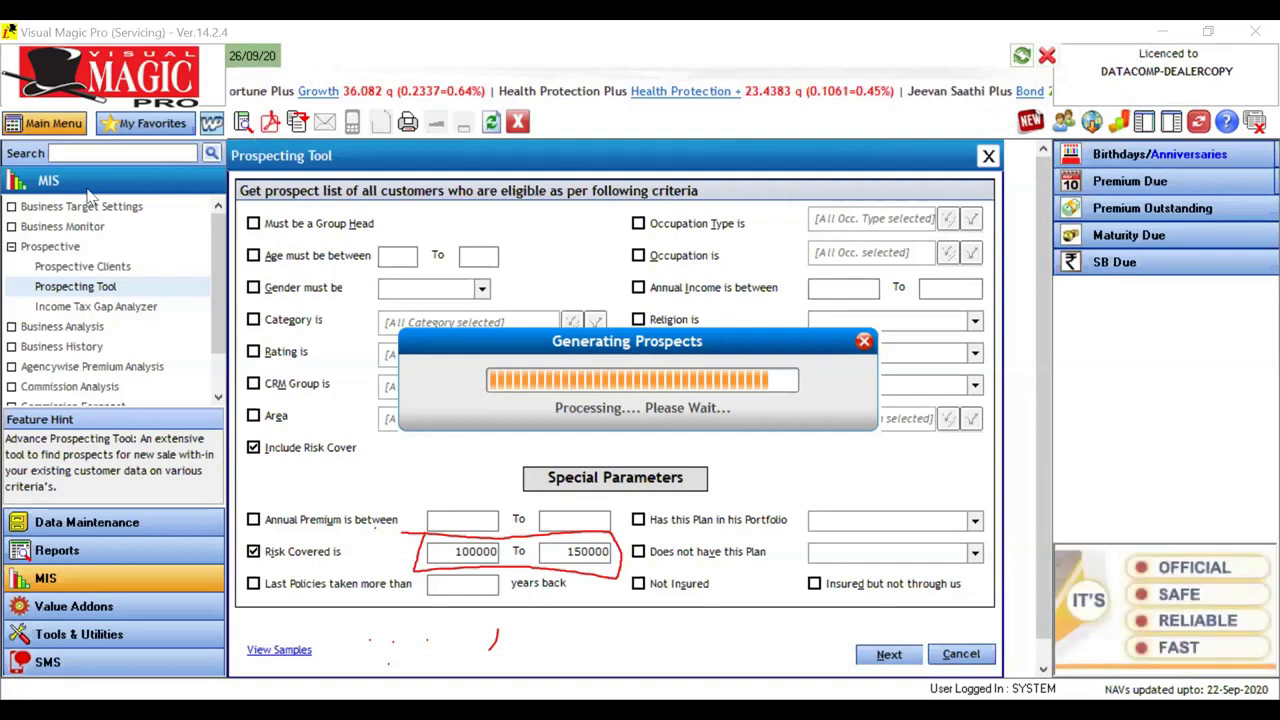
pyautogui.click(68, 213)
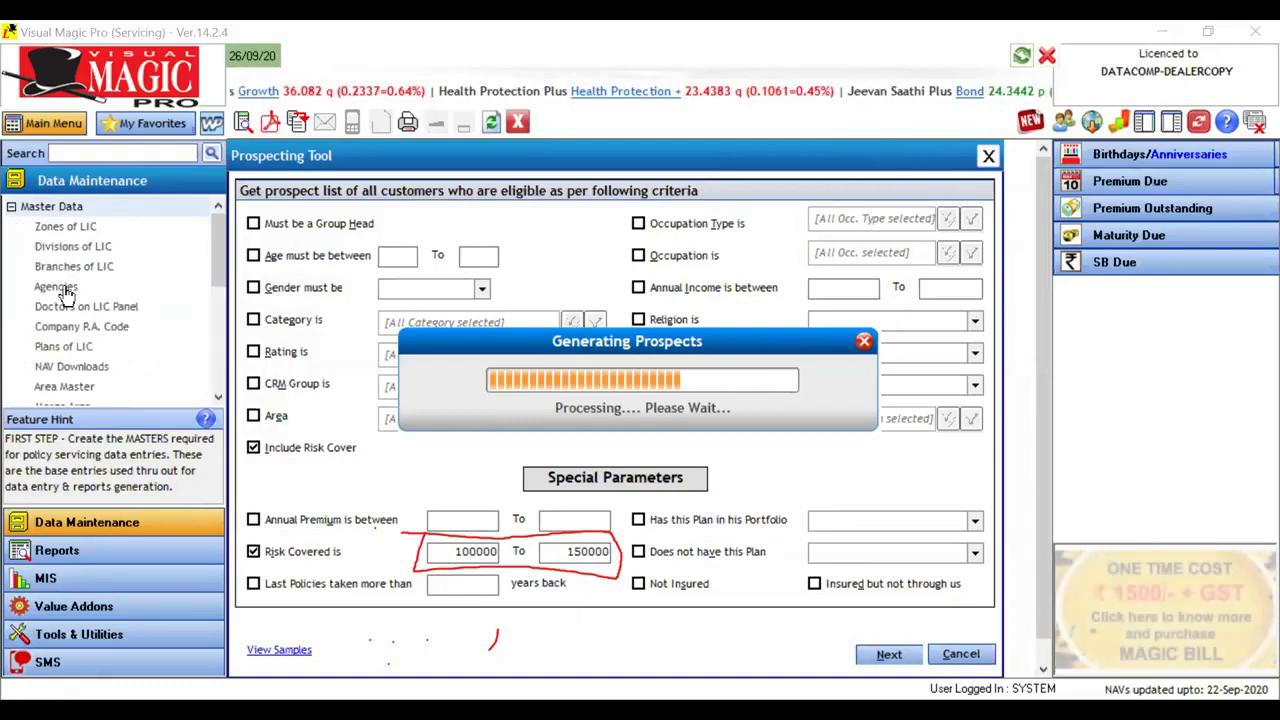
pyautogui.click(64, 291)
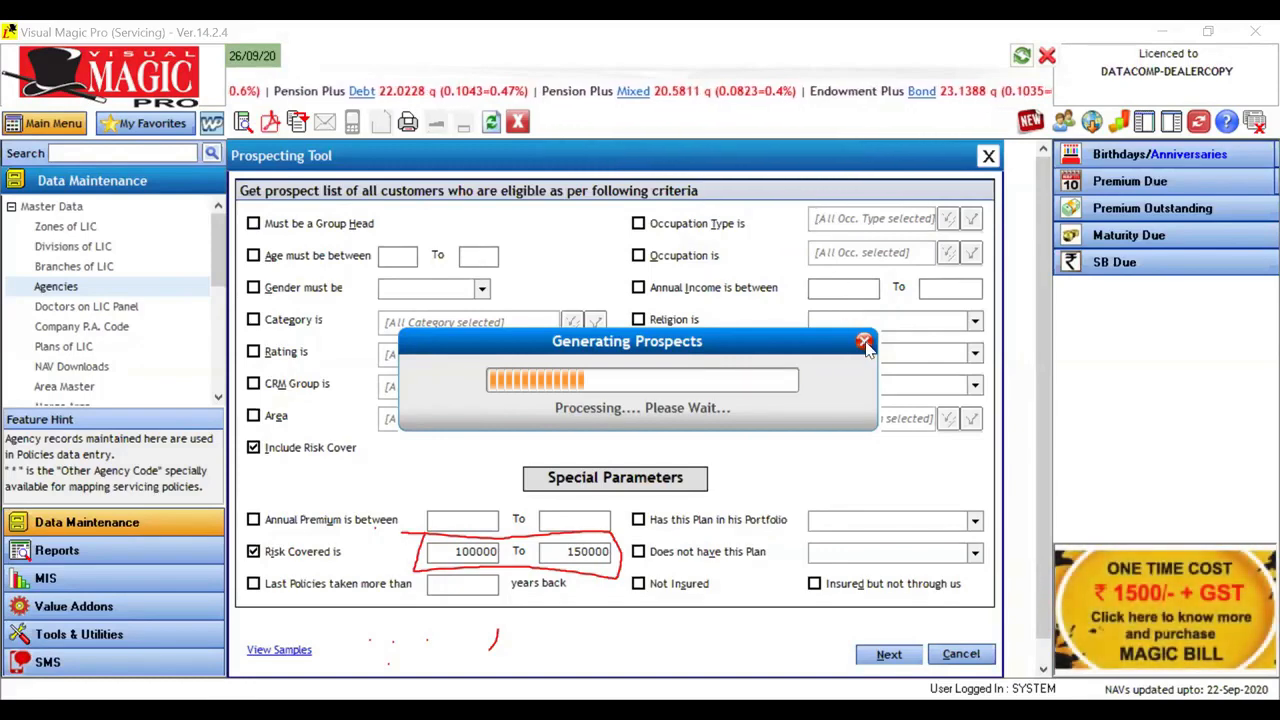
pyautogui.click(865, 344)
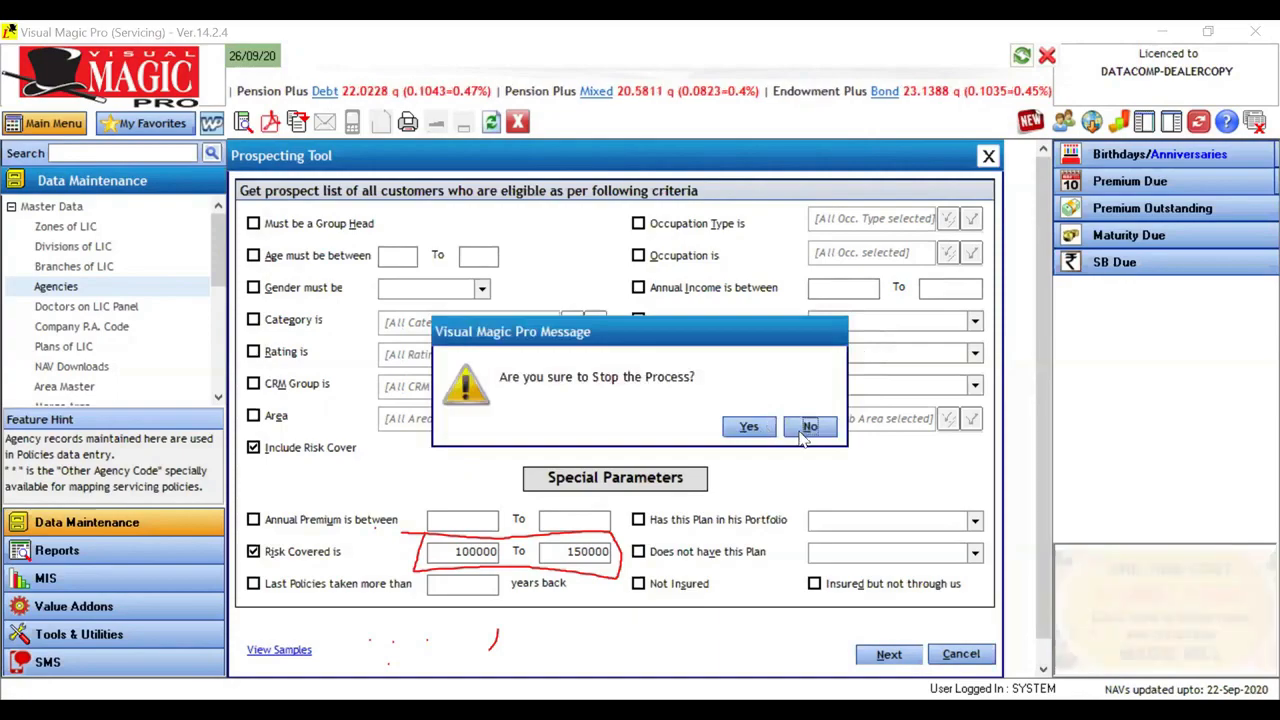
pyautogui.click(757, 428)
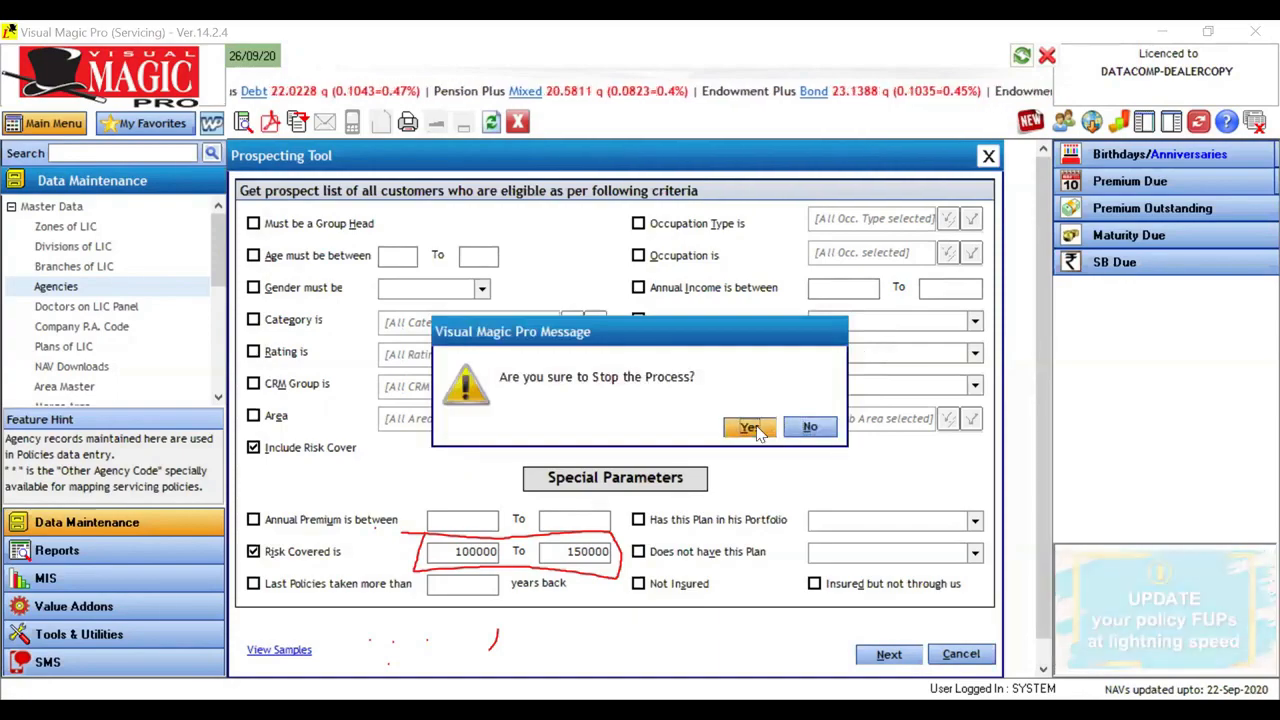